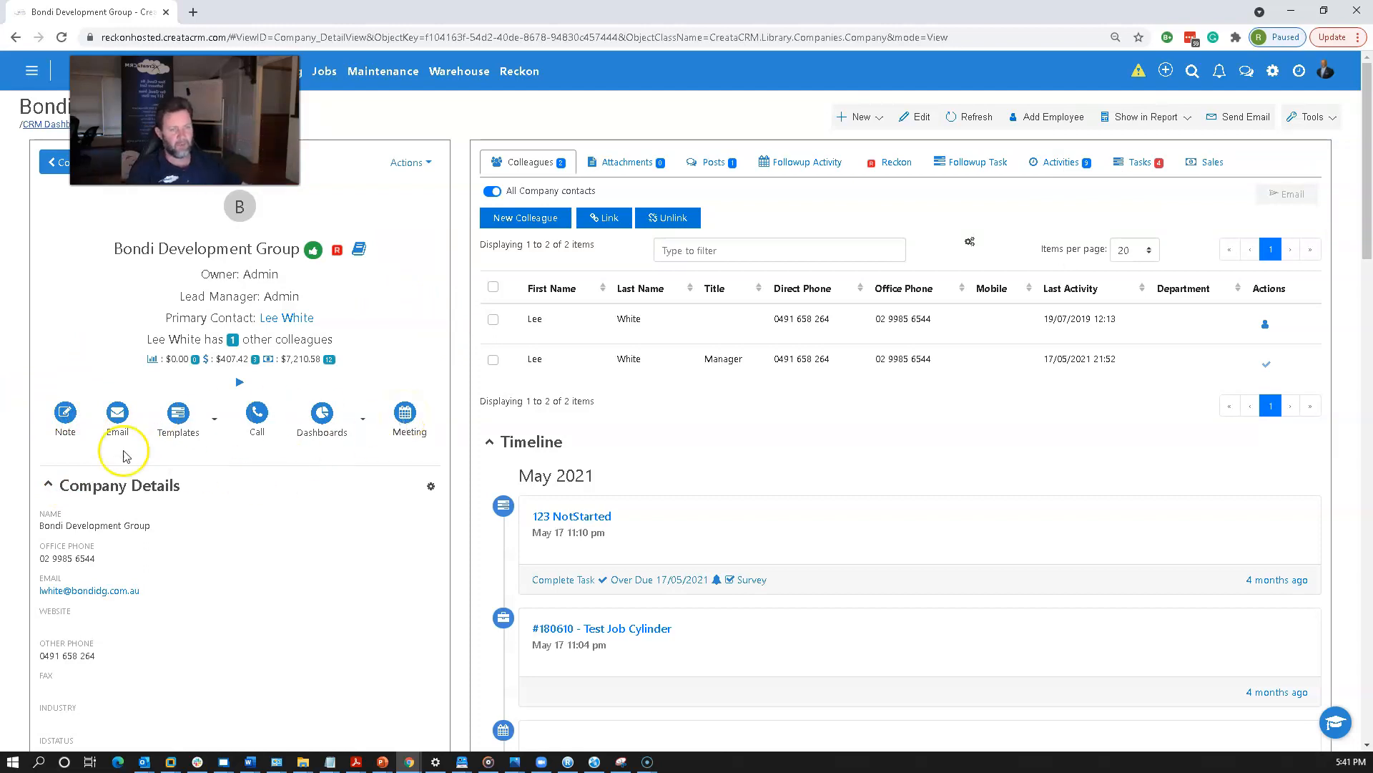
Save a note reading "this is a test note" on the company record and check it in the activities list
click(65, 412)
click(249, 249)
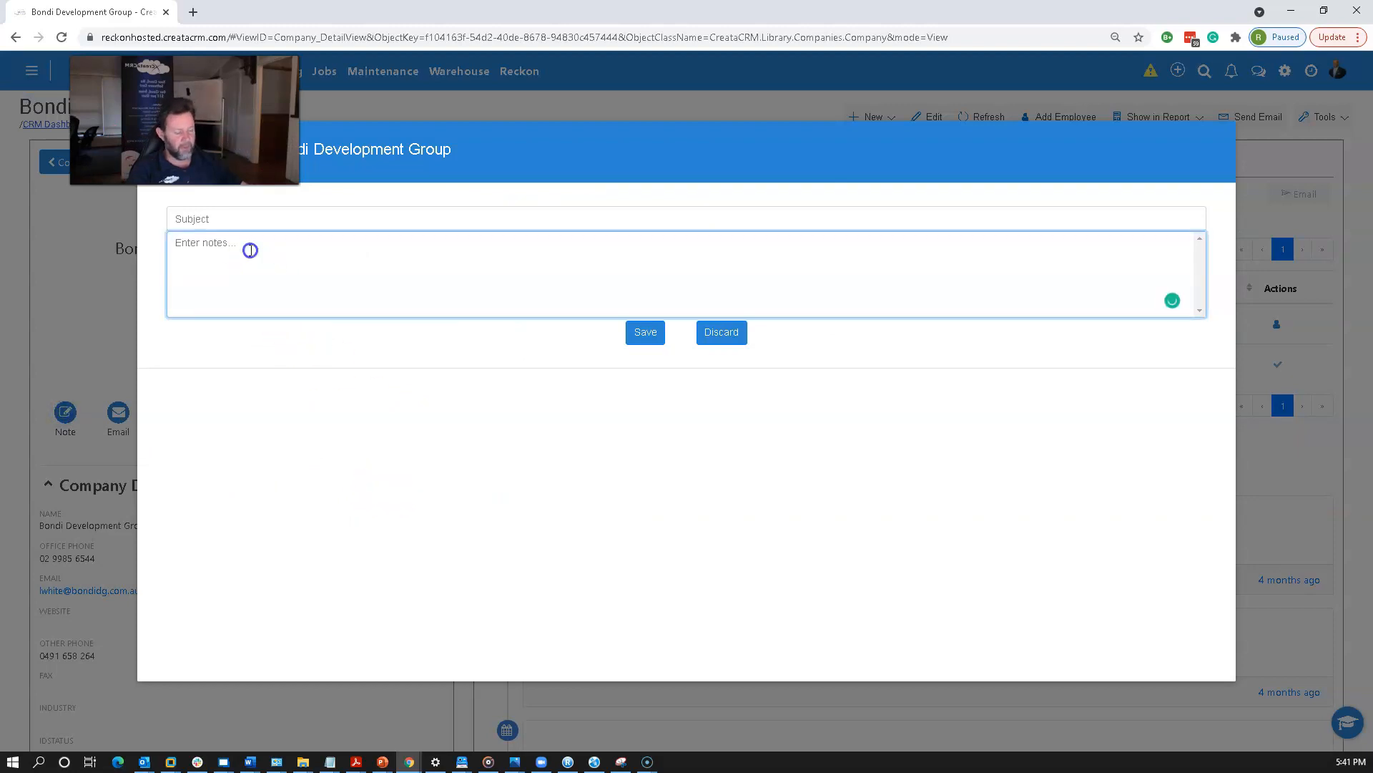
text(this is a test note)
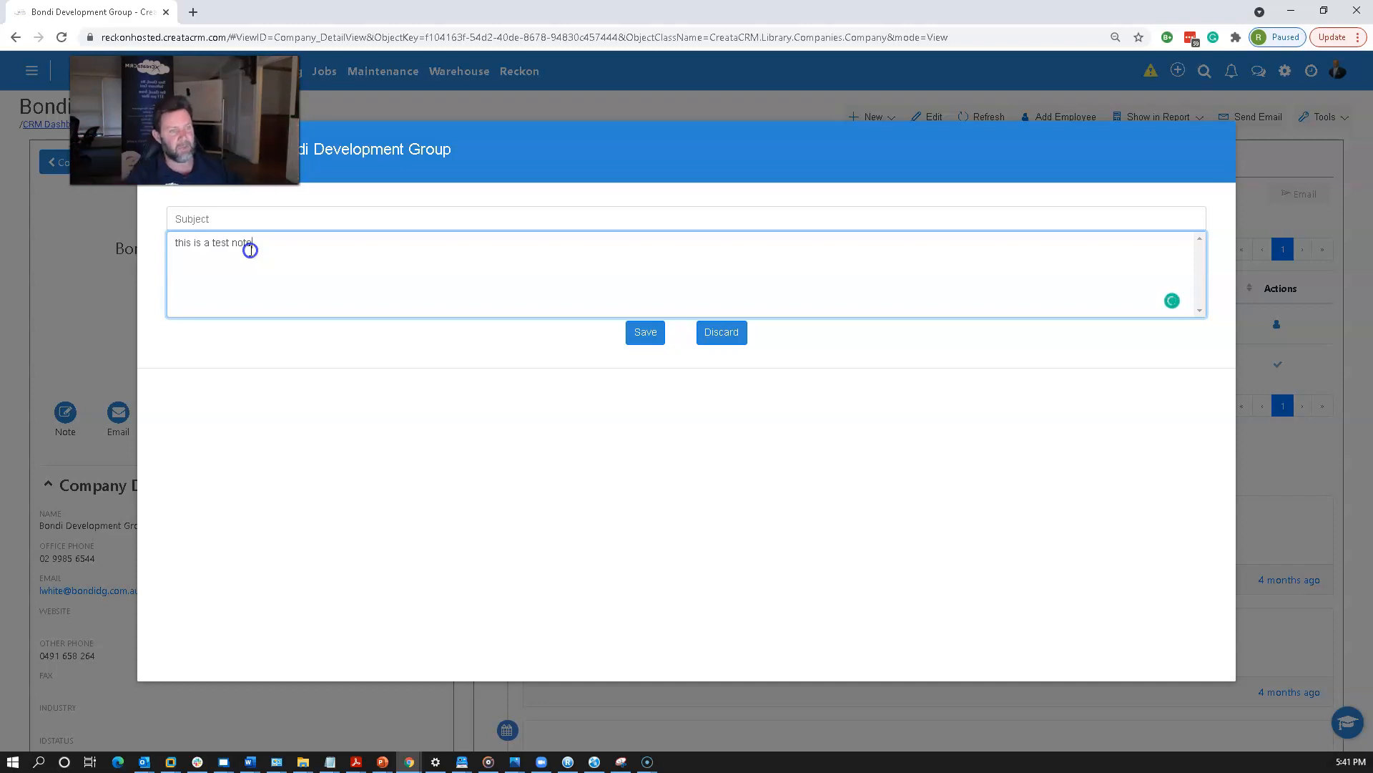
click(279, 221)
click(251, 255)
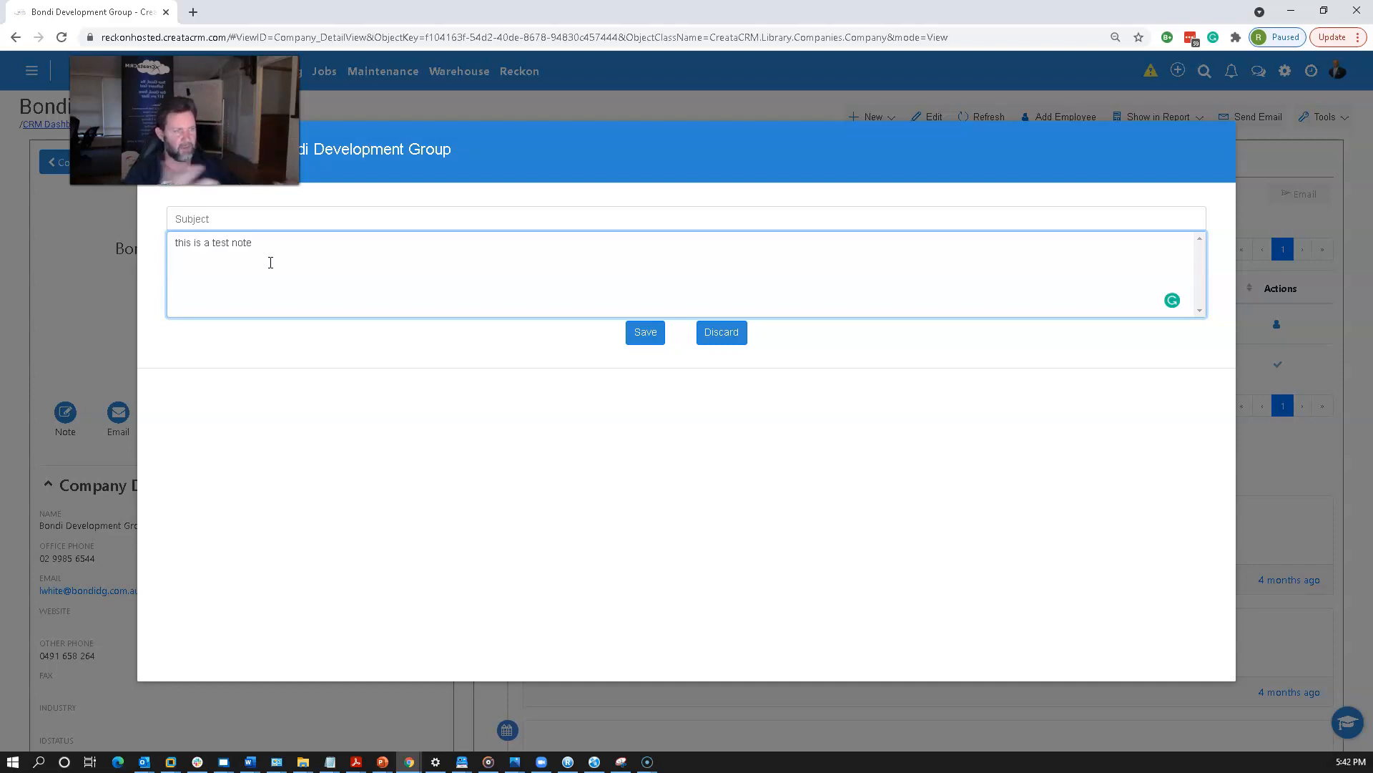
click(644, 332)
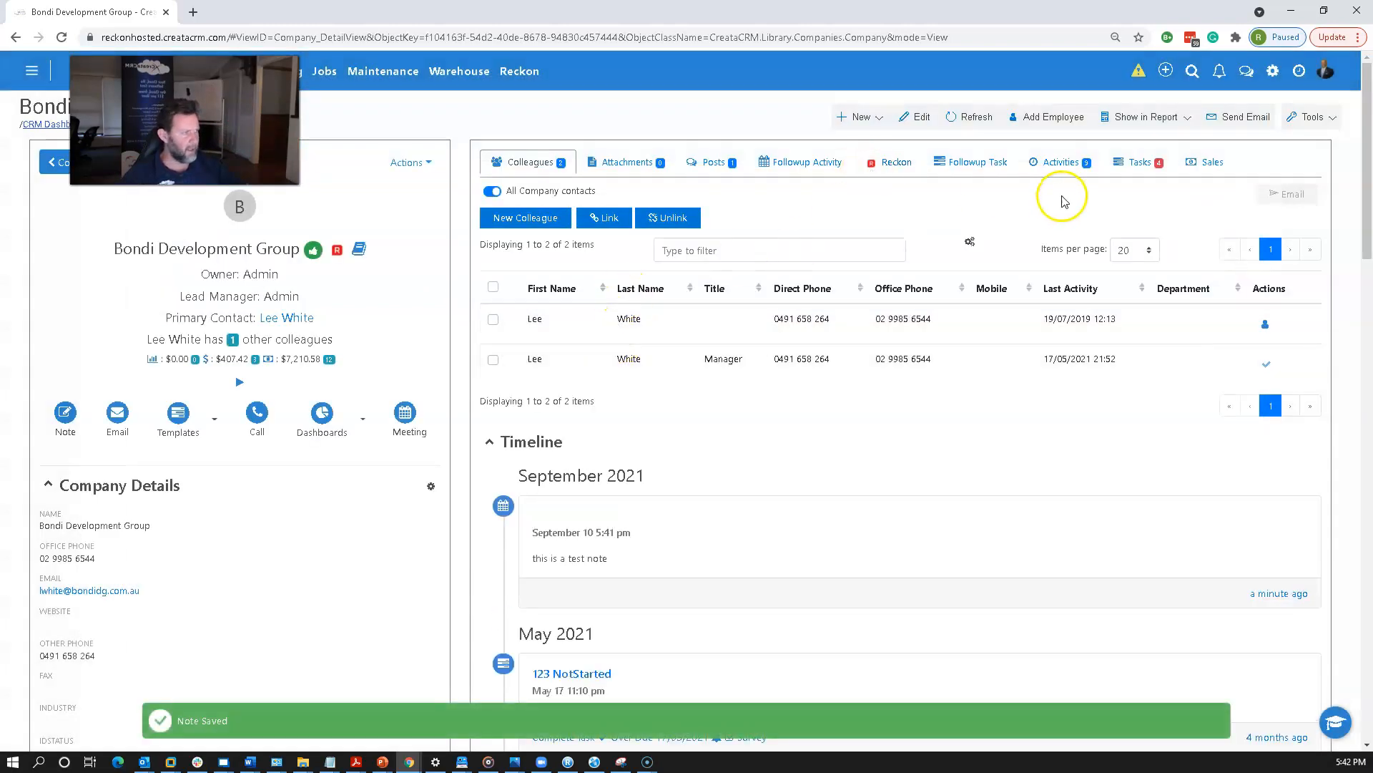
click(1072, 166)
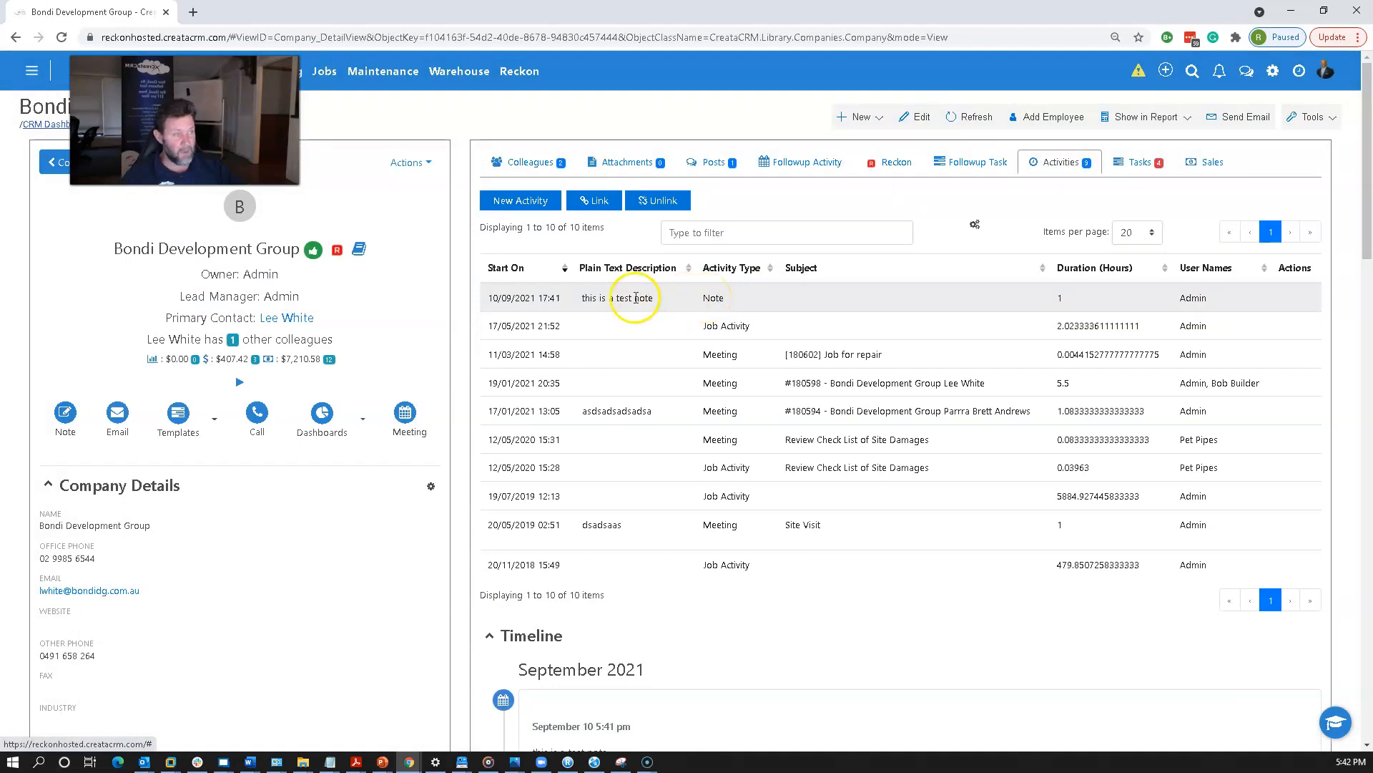
drag(540, 297, 487, 297)
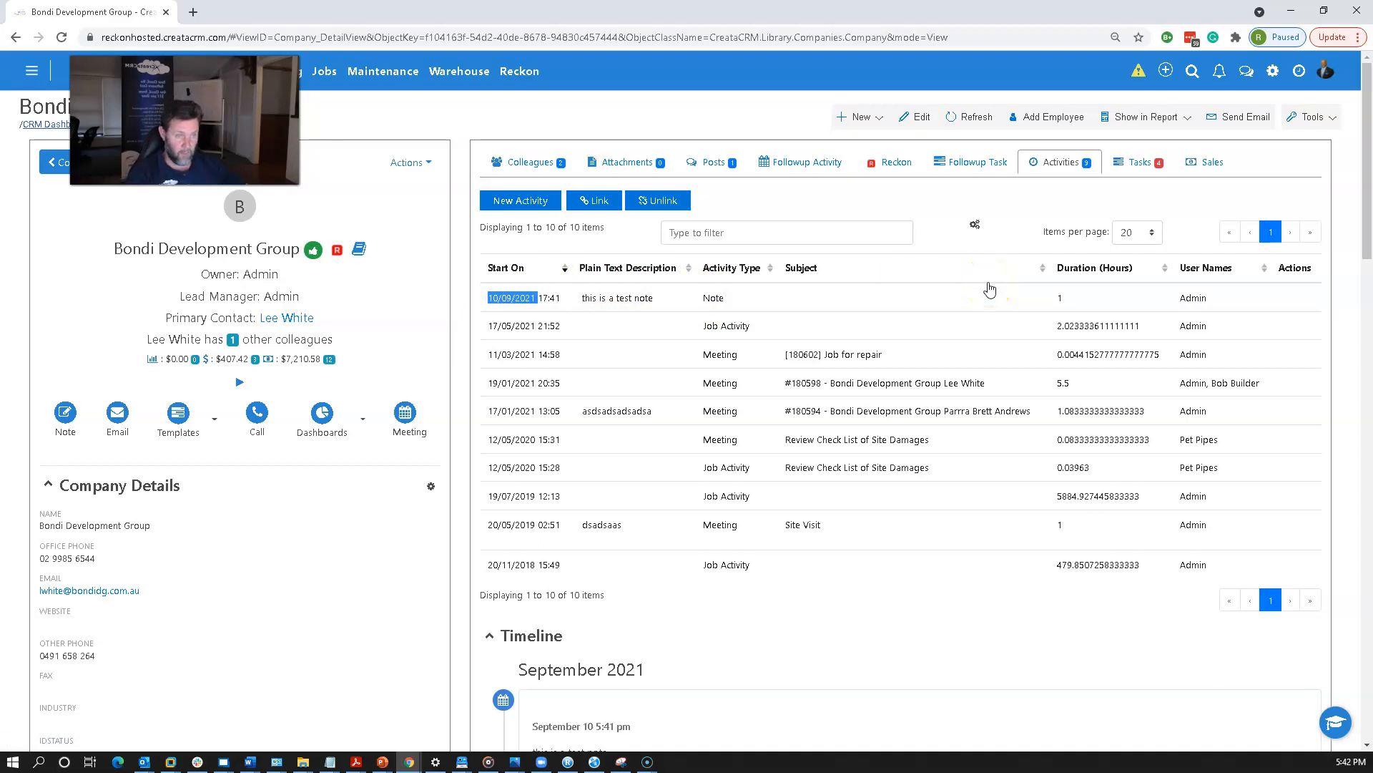
Log a call with the subject "follow" and notes "tyhis isa fdsjklfdsfds", and check it in the activities list
click(256, 426)
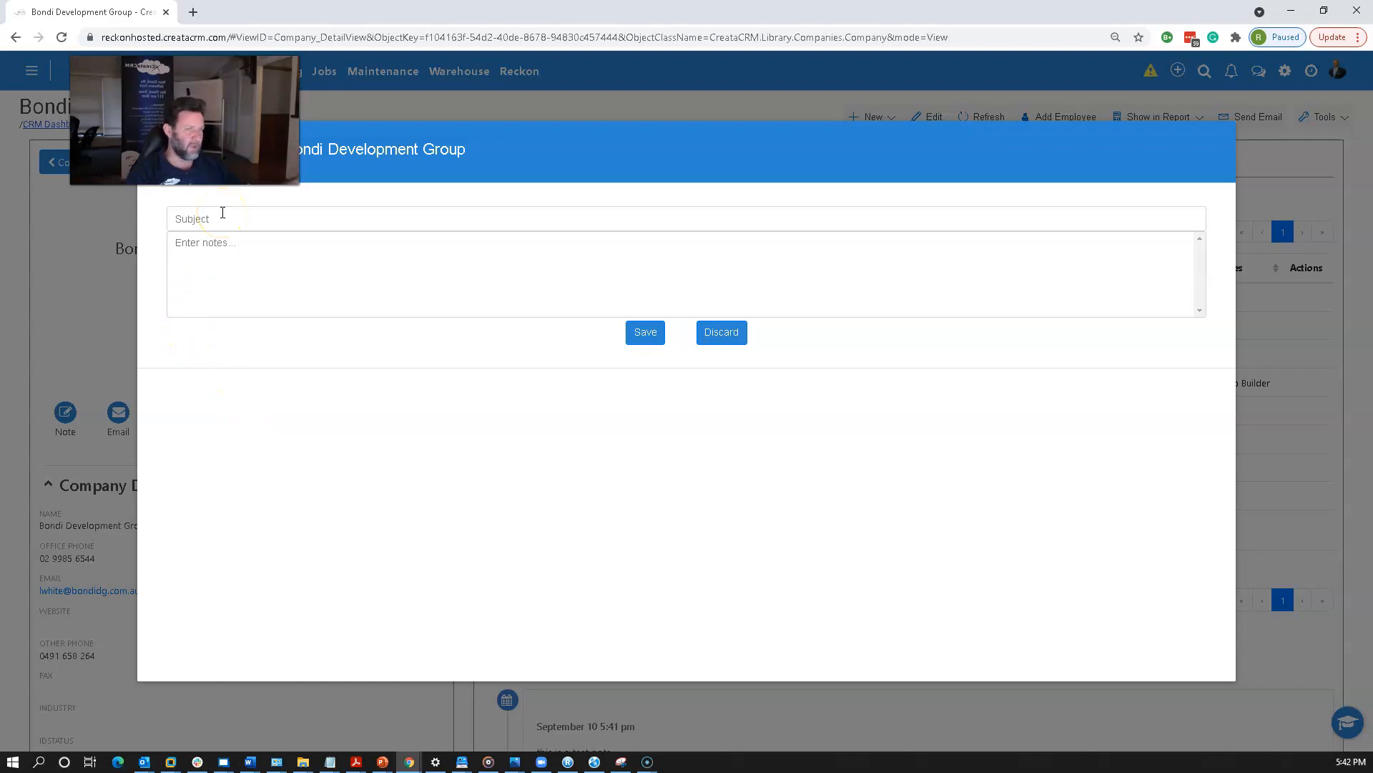
click(223, 212)
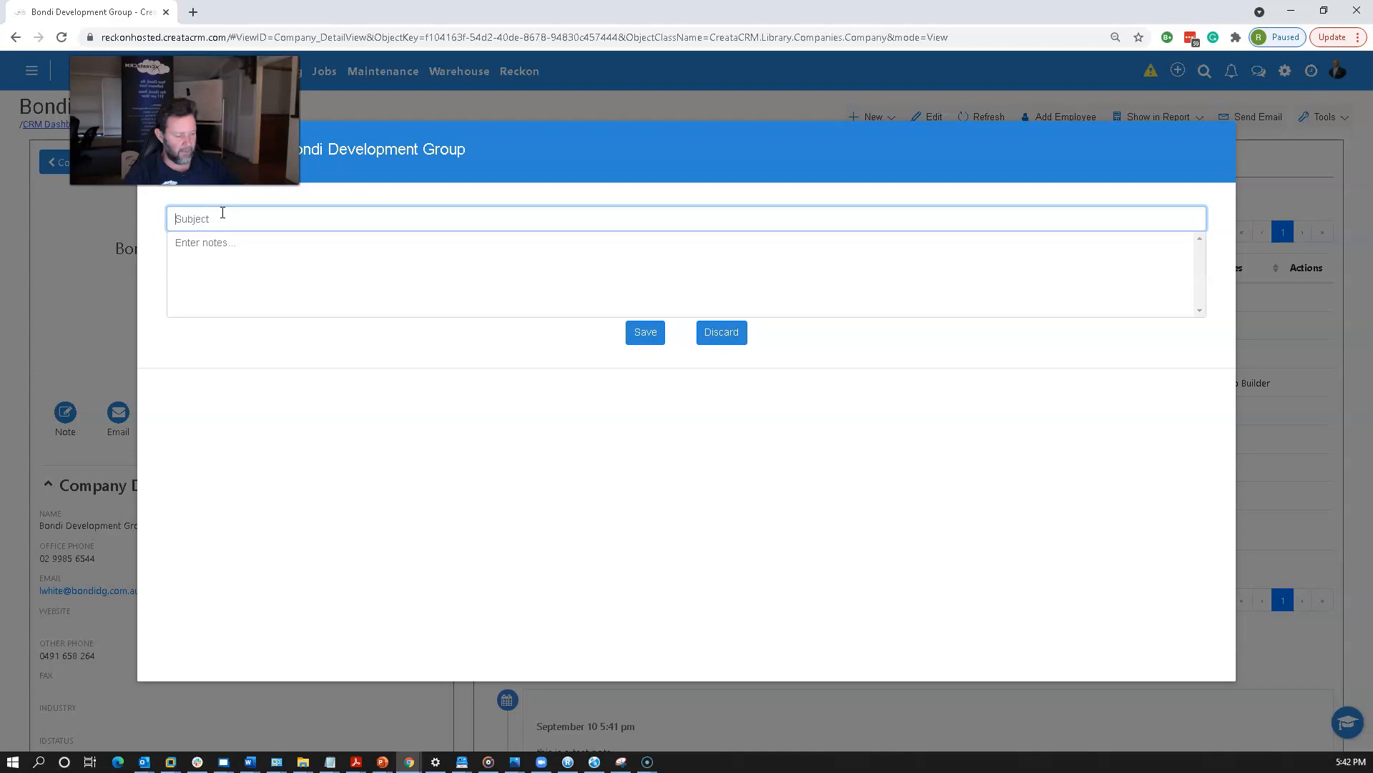
text(follow)
key(Tab)
text(tyhis isa fdsjklfdsfds)
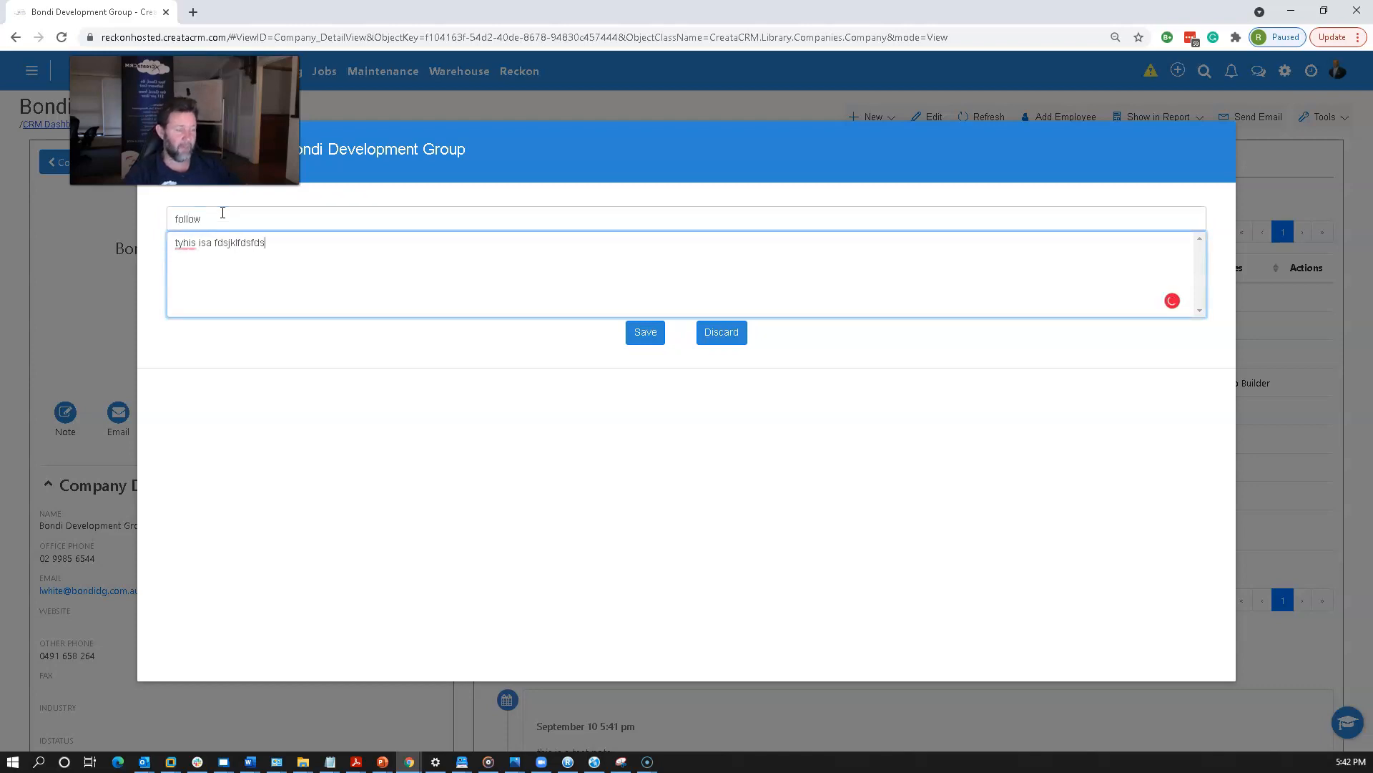
click(642, 333)
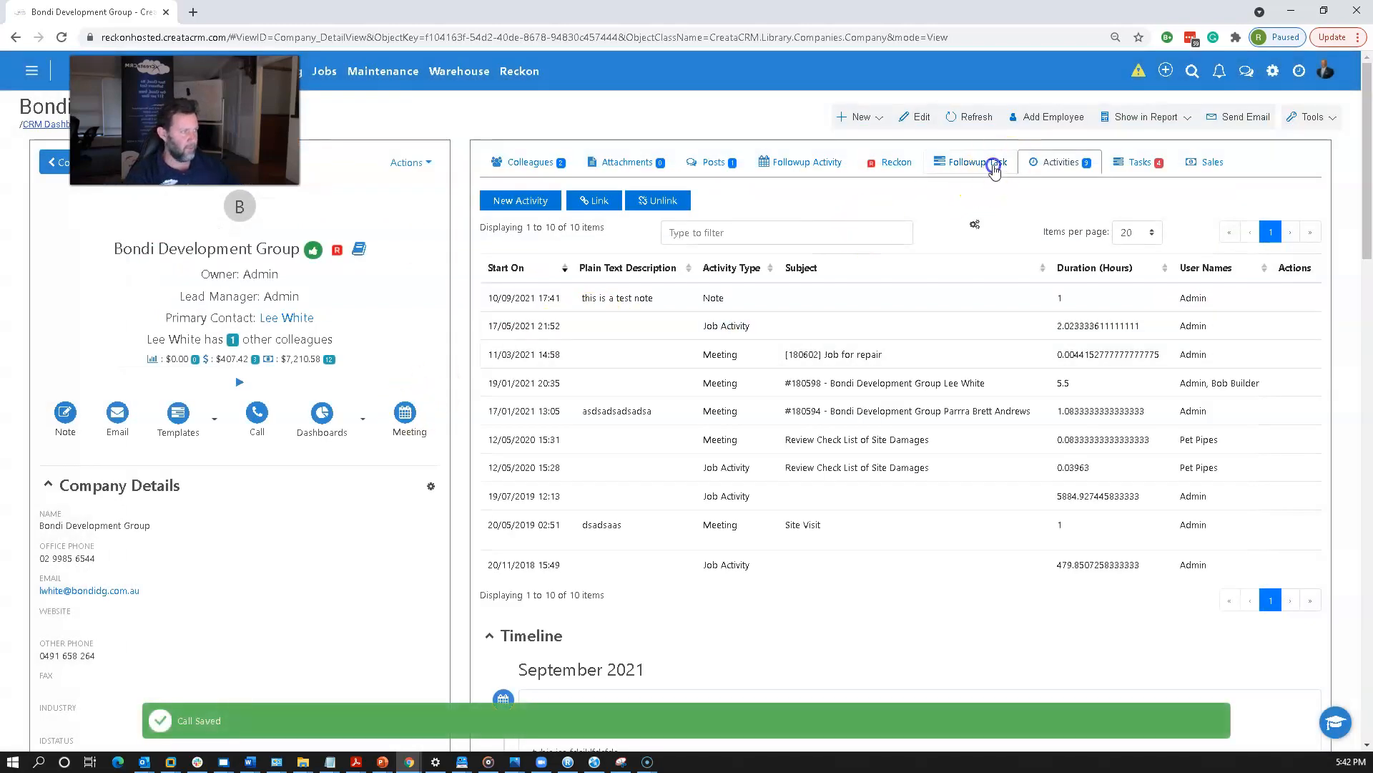
click(1058, 163)
double_click(709, 299)
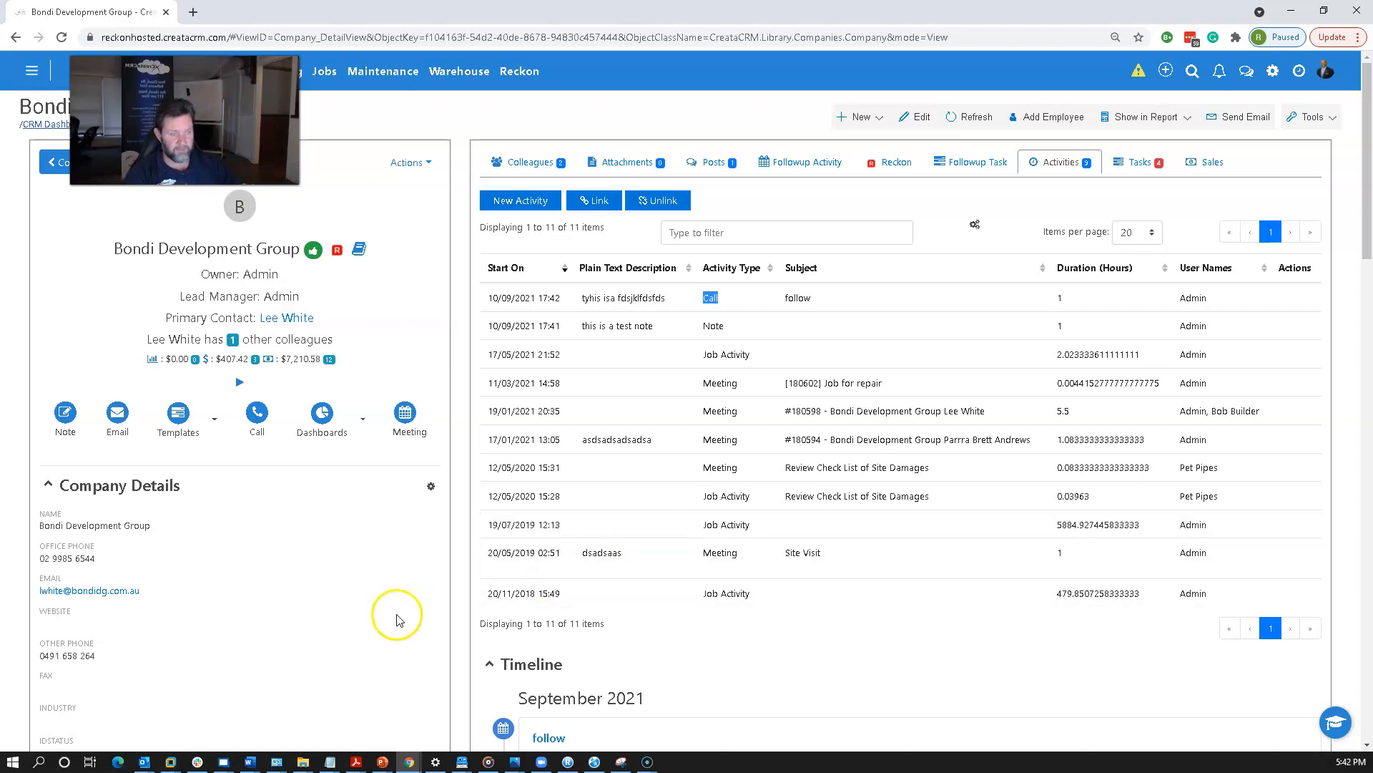
Start a new meeting for the company, setting its date to 24/09/2021 and its duration to 2 hours
click(408, 427)
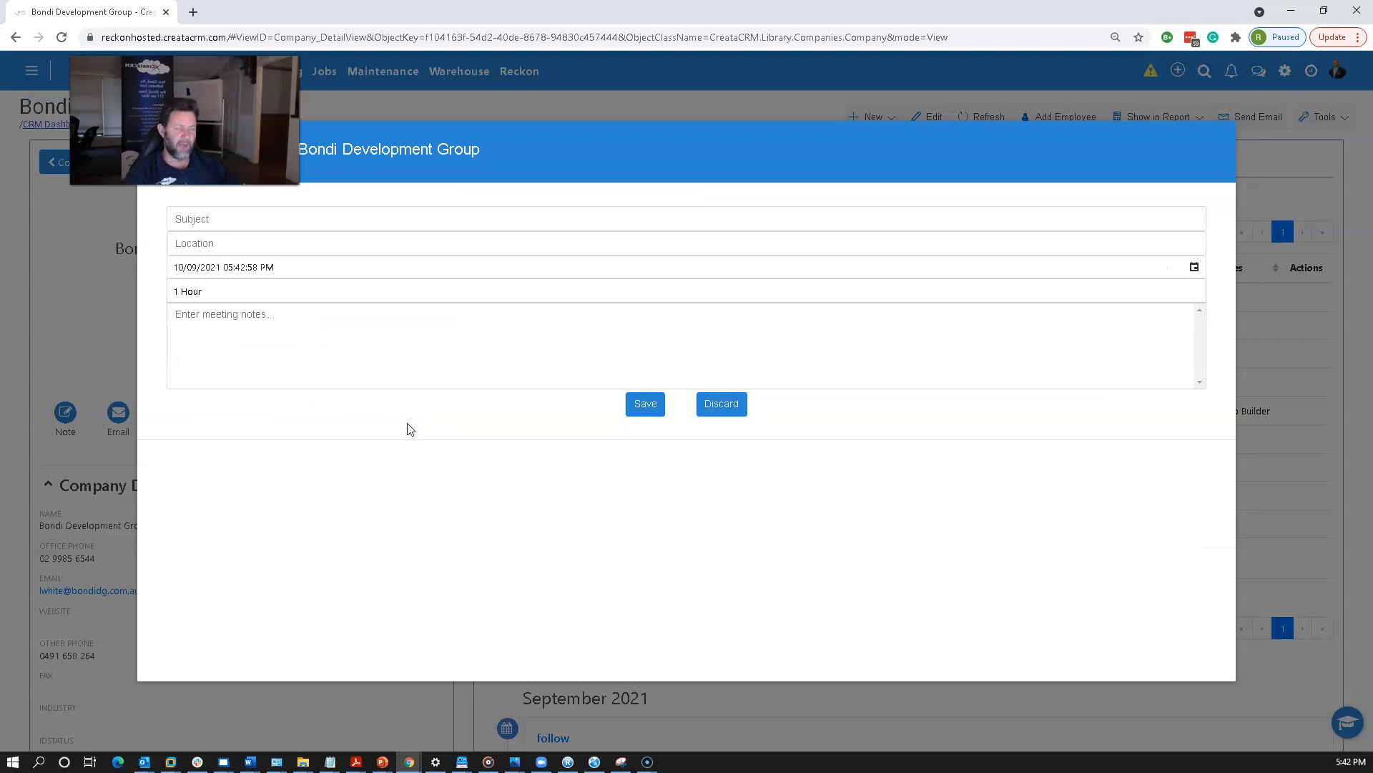
click(1195, 267)
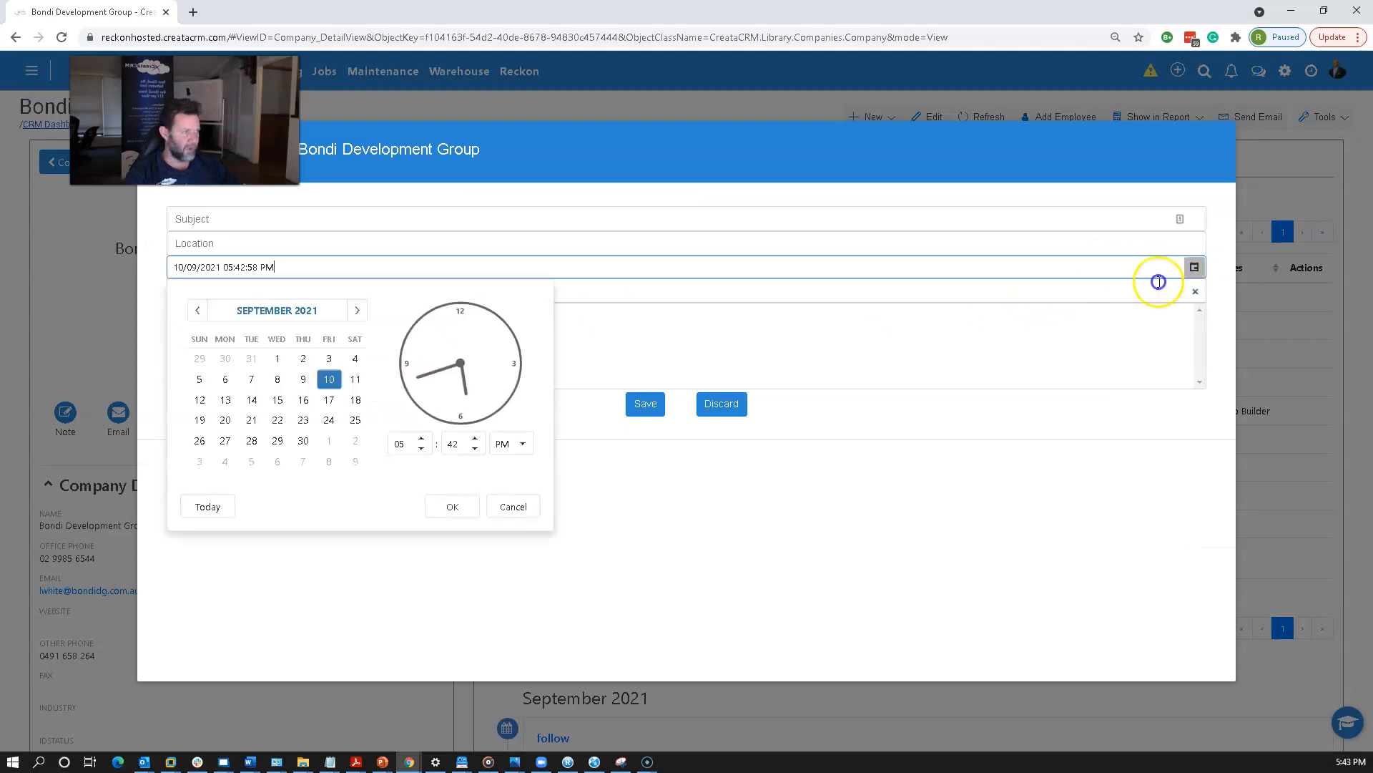
click(327, 422)
click(453, 506)
click(329, 343)
click(225, 293)
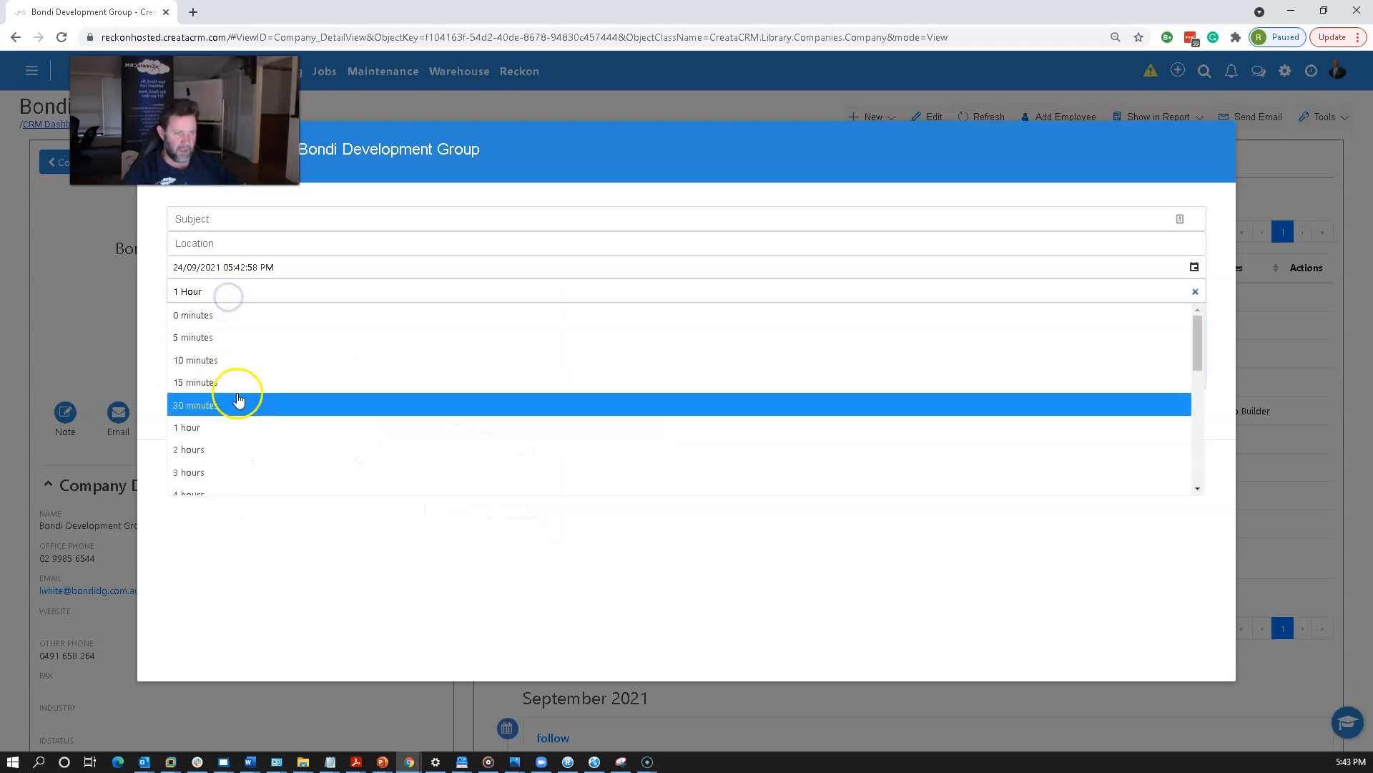
click(251, 447)
Enter the meeting notes "dsadsadsadsad" and subject "dsadas", save the meeting, and show it in the activities list
click(264, 350)
text(dsadsadsadsad)
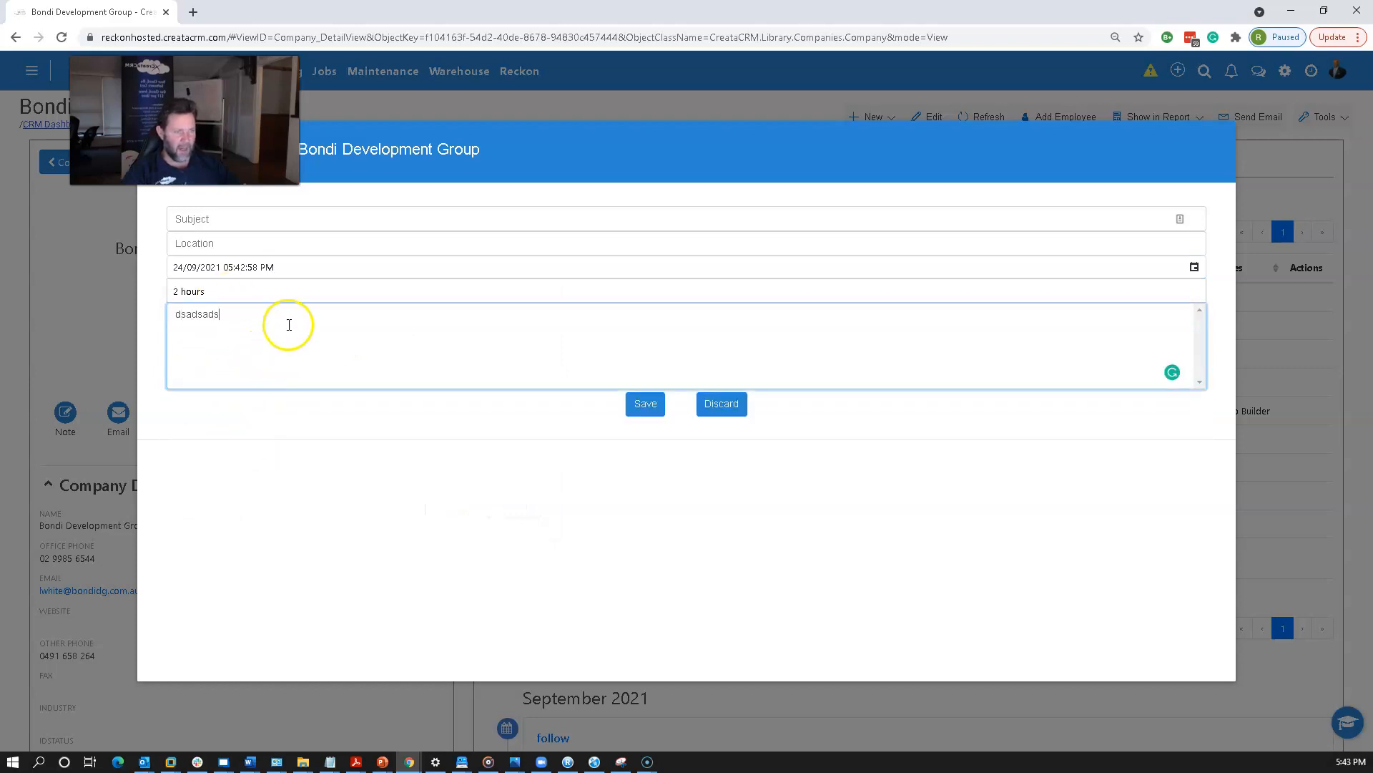
click(244, 217)
text(dsadas)
click(245, 236)
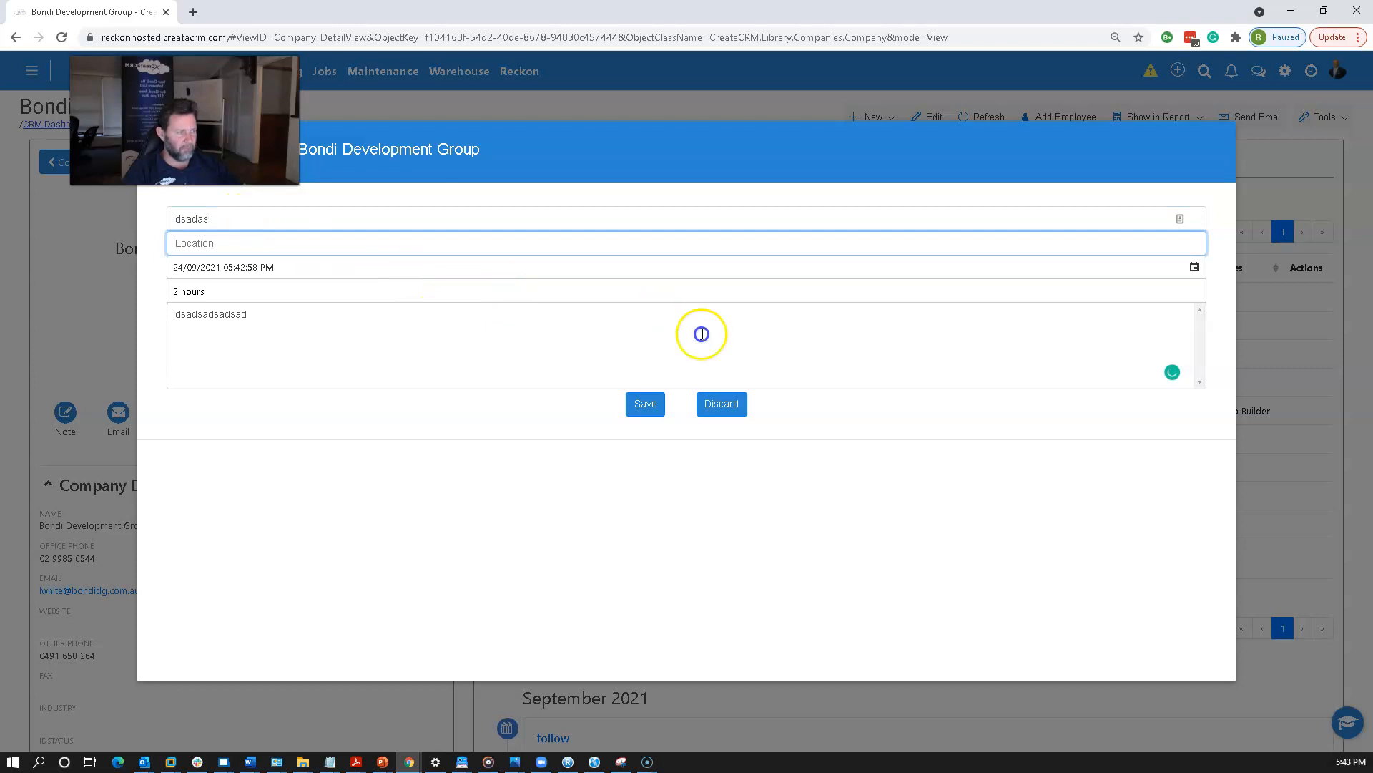
click(644, 405)
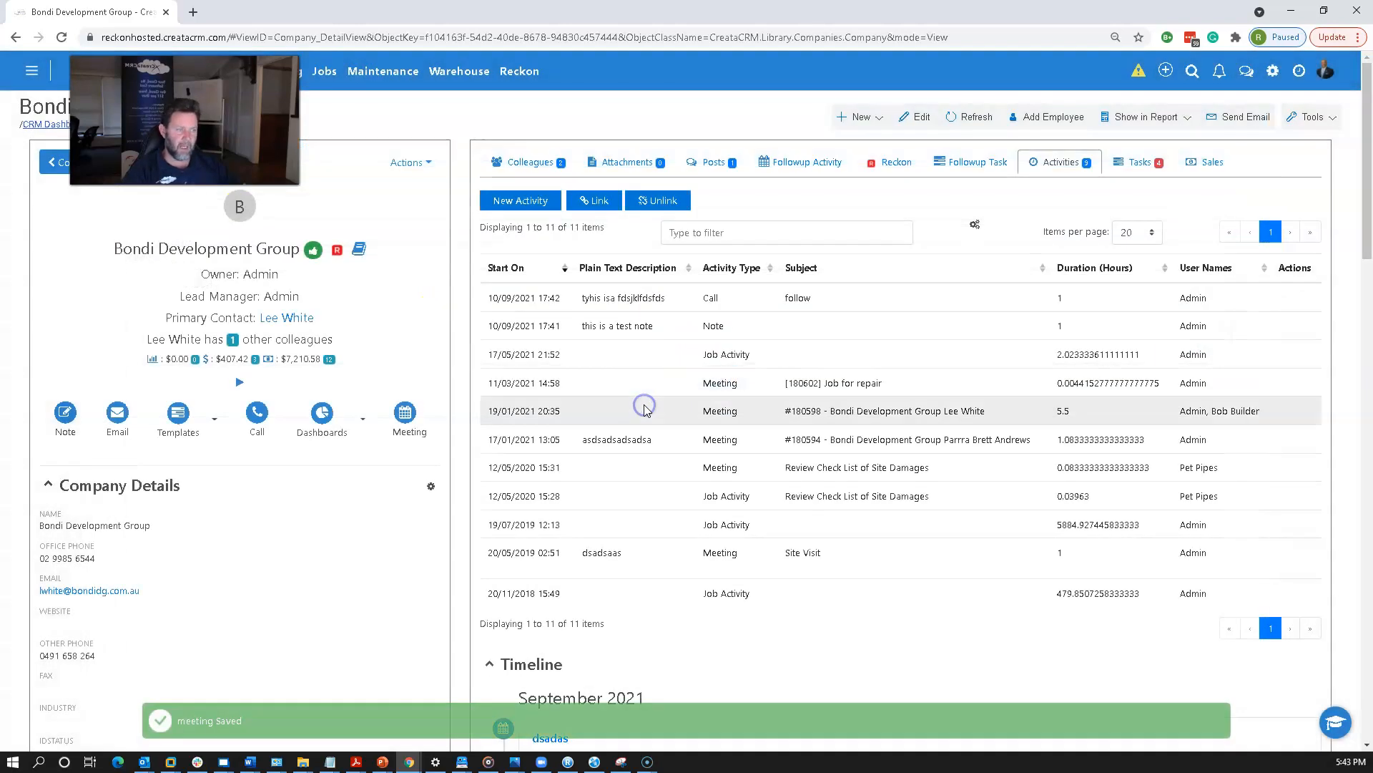
click(975, 165)
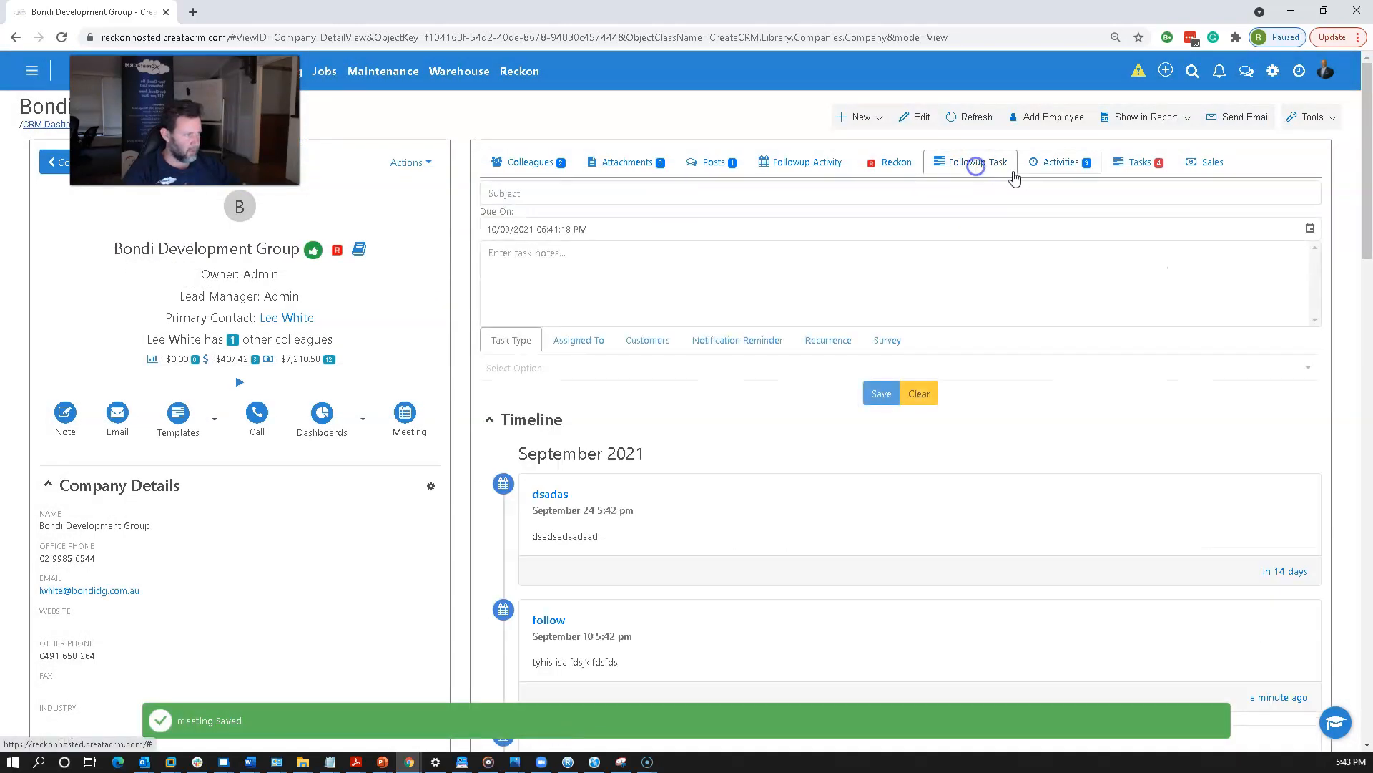
click(1048, 165)
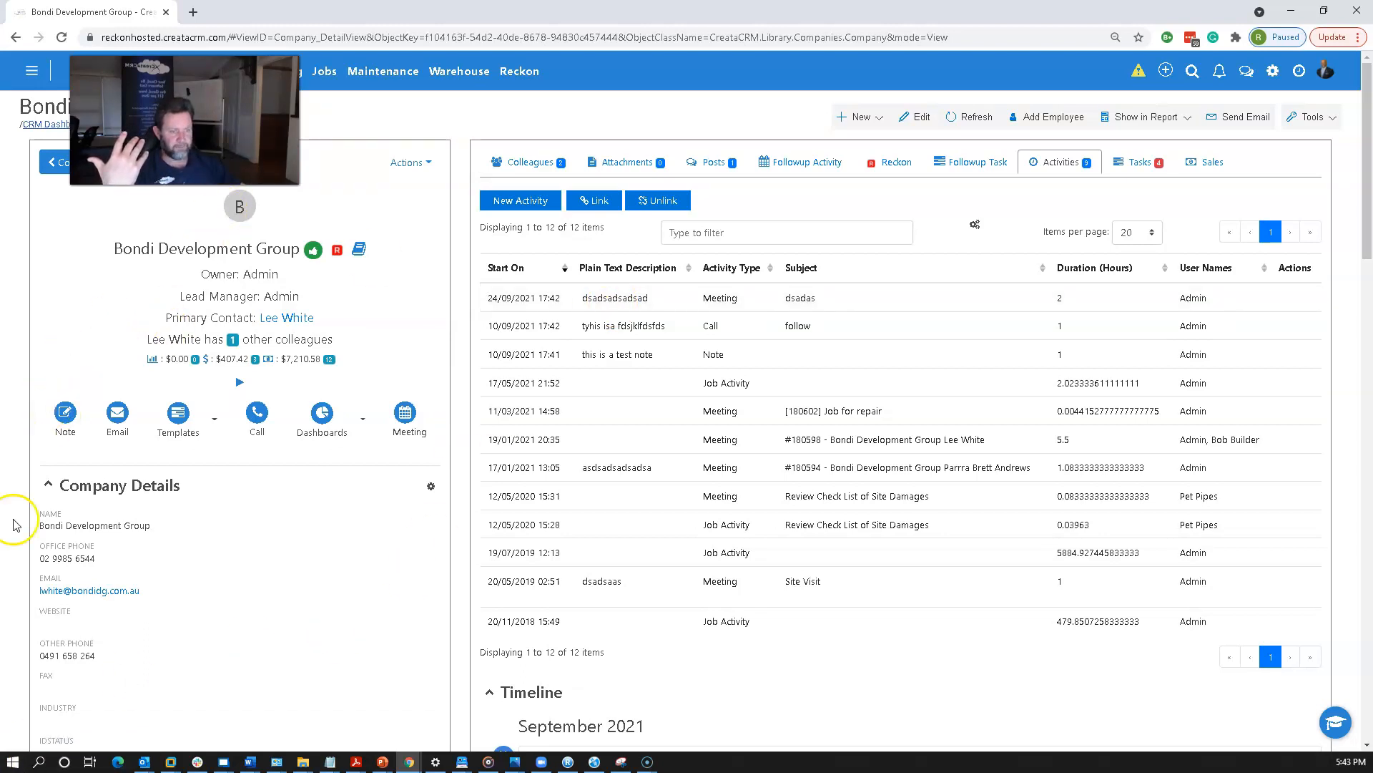
click(37, 740)
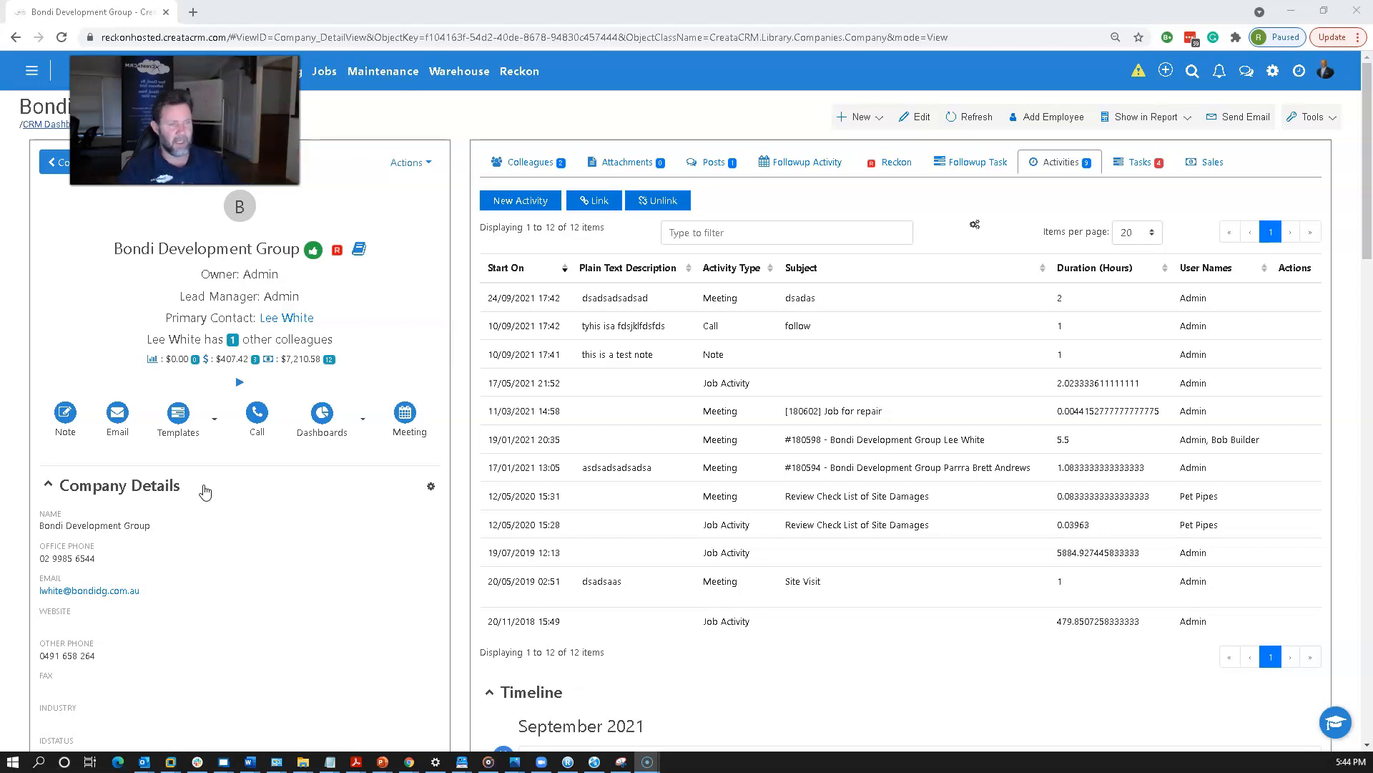
Draft an email from the Company Send With Signature template, merge the contact's first name into the greeting, and discard the draft
click(120, 422)
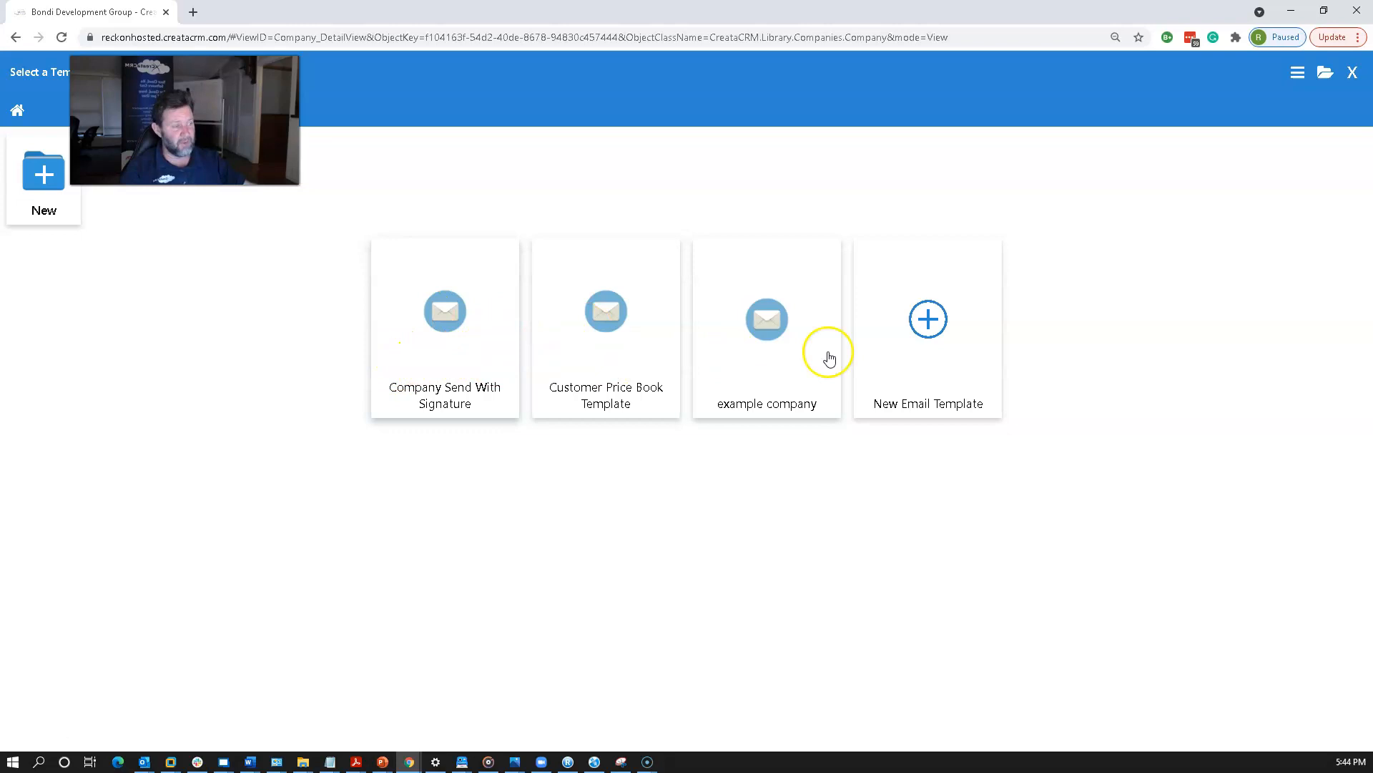
click(448, 299)
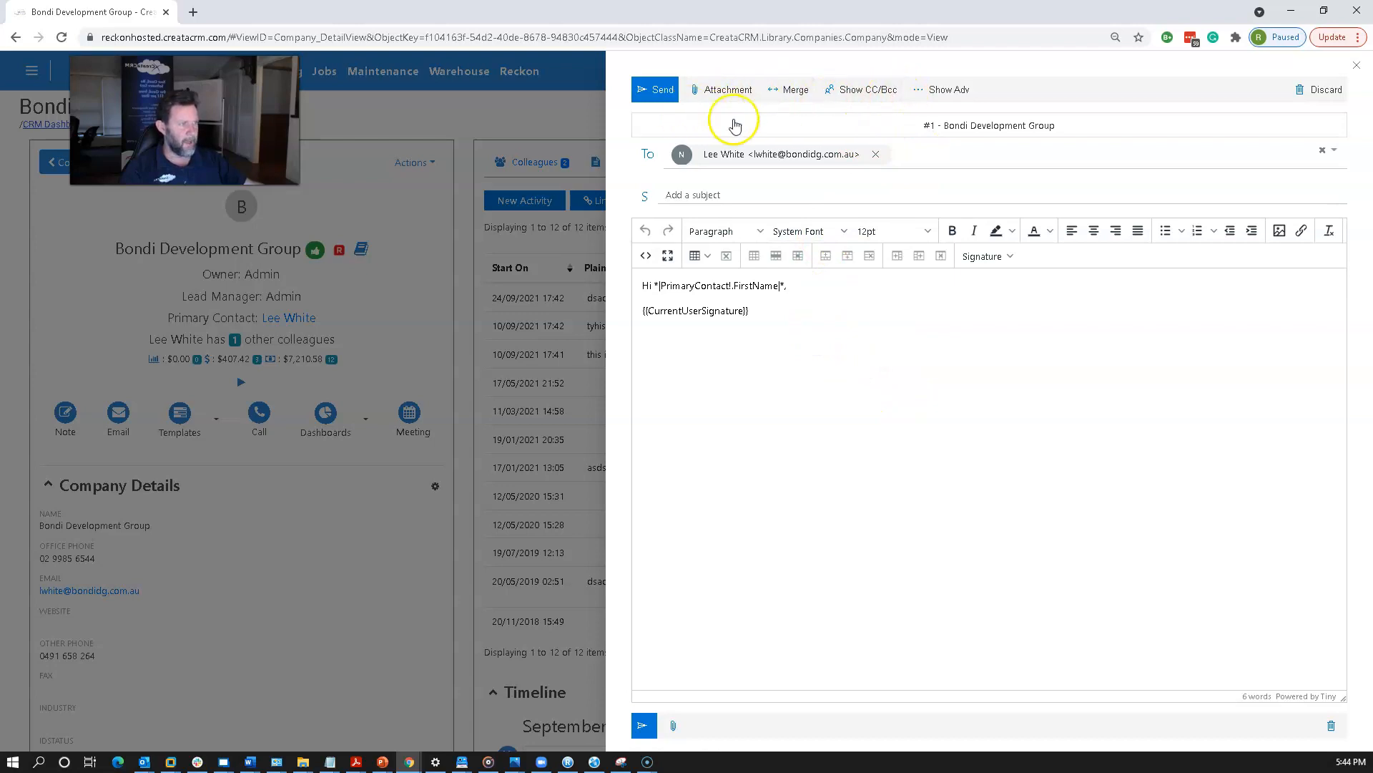
click(796, 90)
click(675, 286)
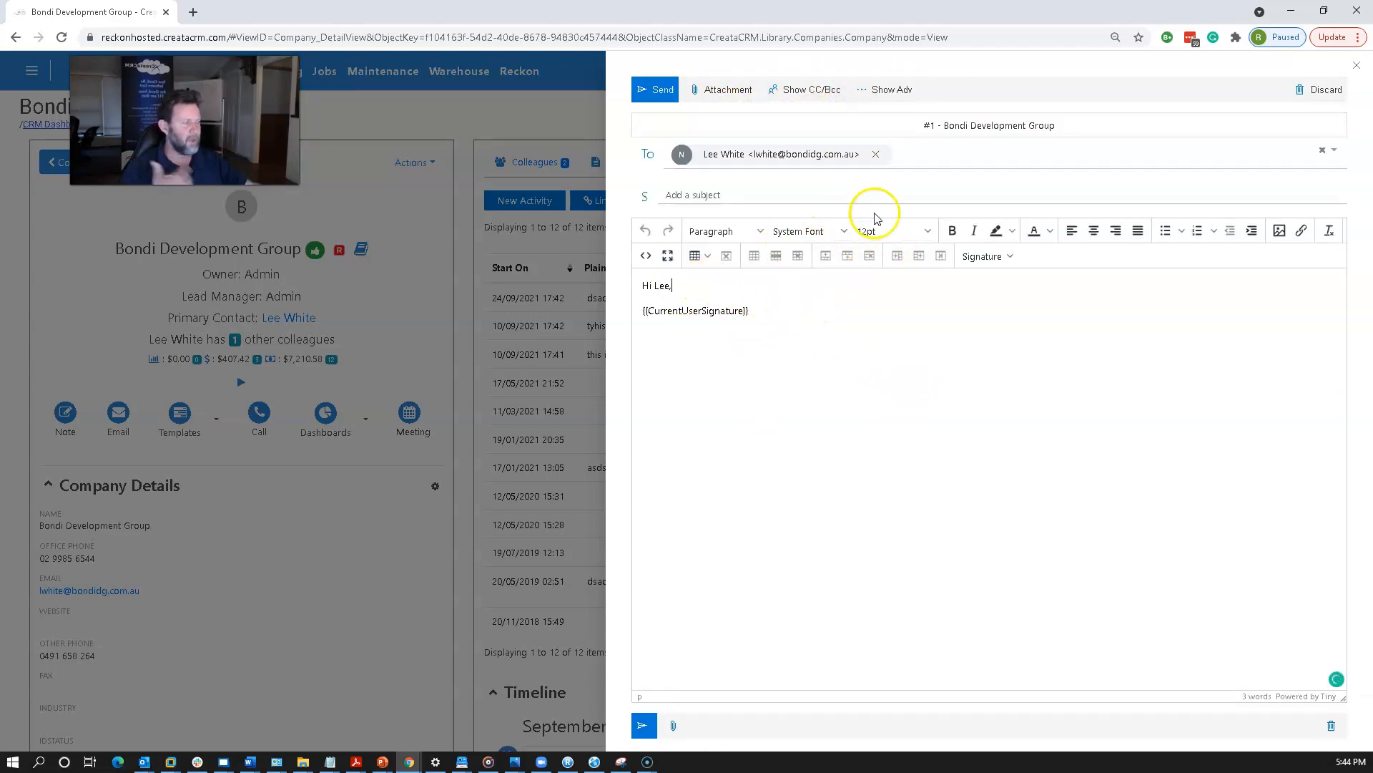
click(1356, 66)
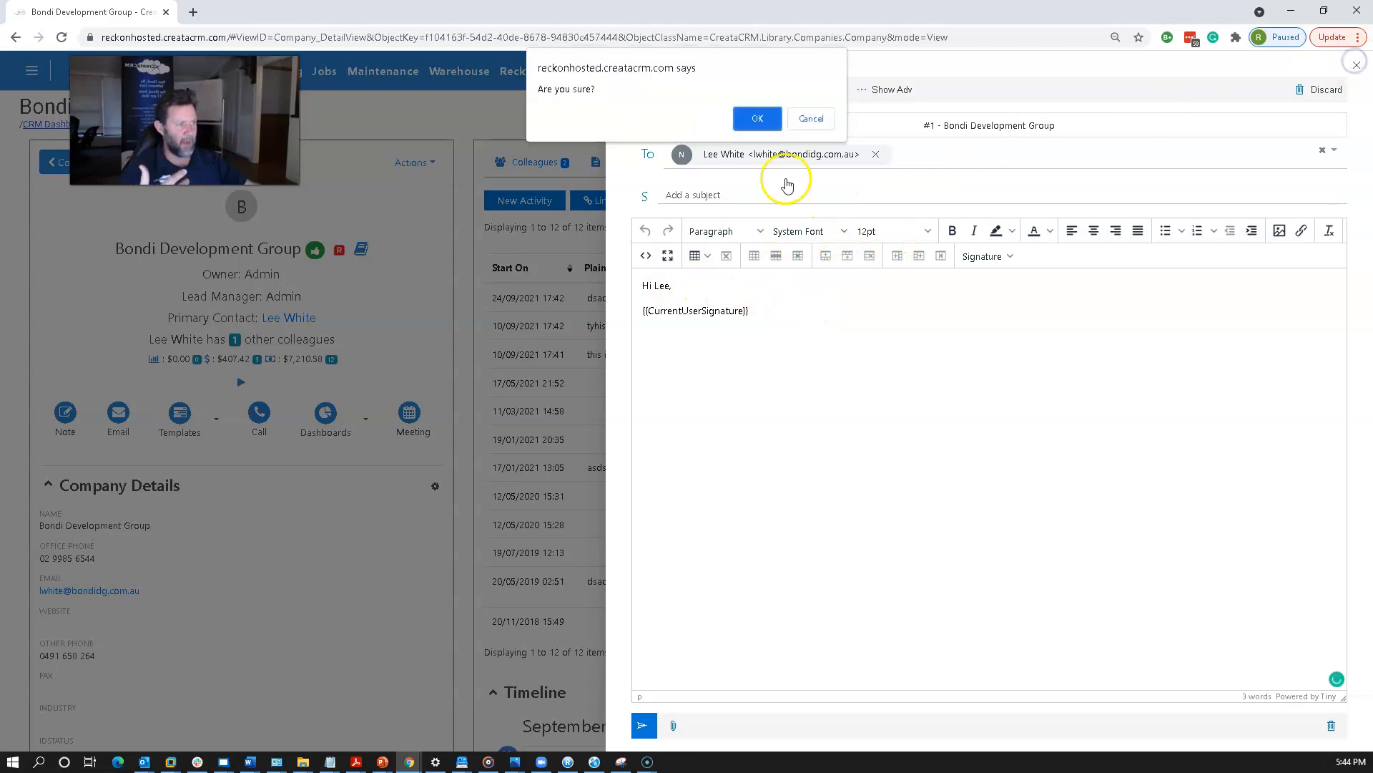
click(754, 120)
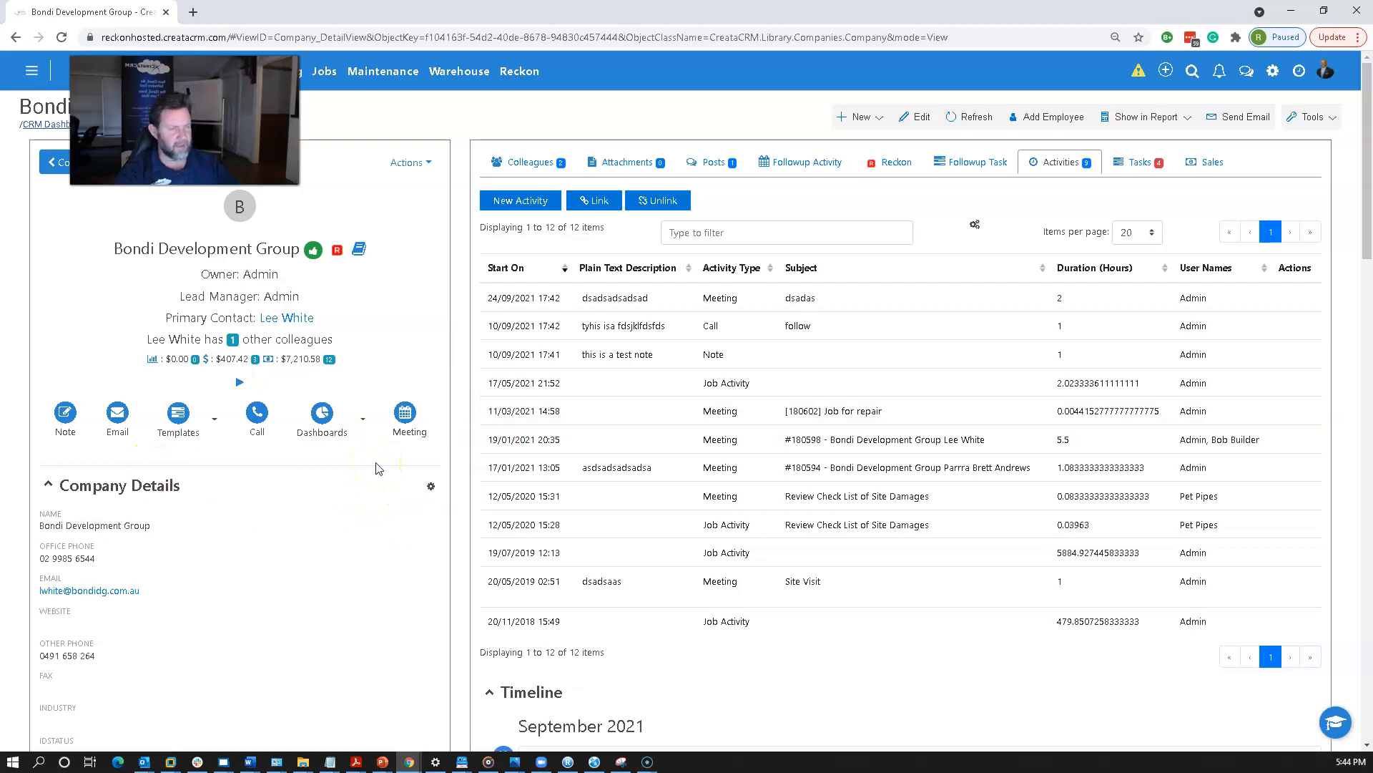
drag(287, 172, 269, 327)
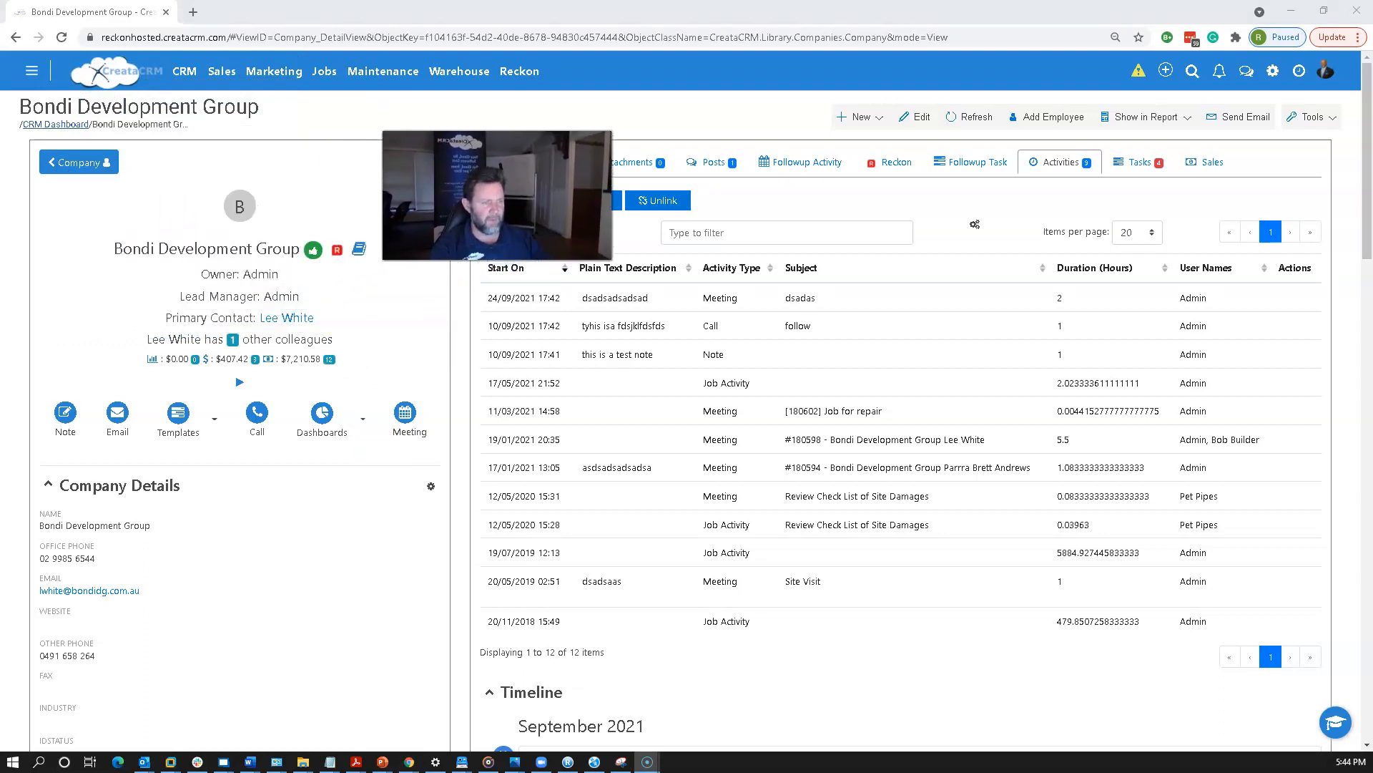
Clock in and start a timer for the Bondi Development Group record, ready for notes
click(241, 385)
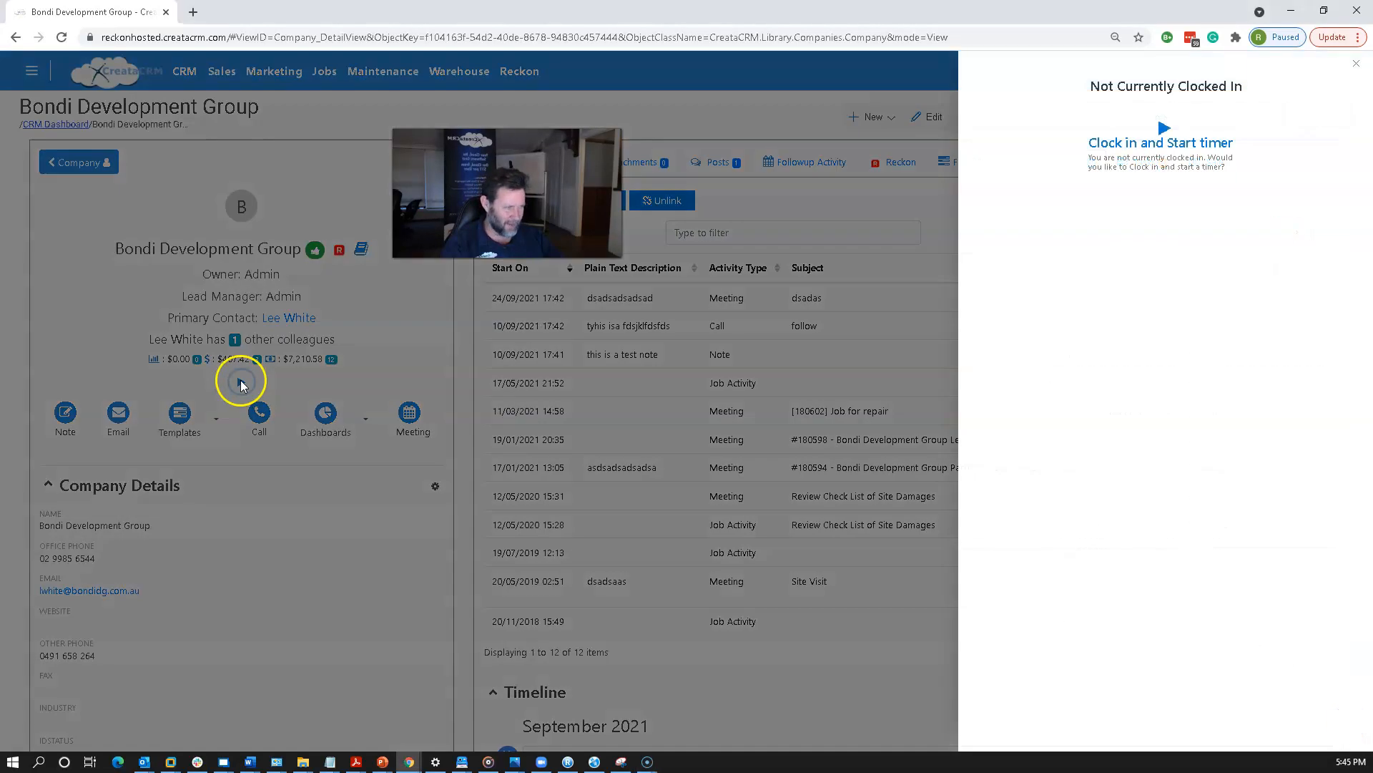
click(1147, 146)
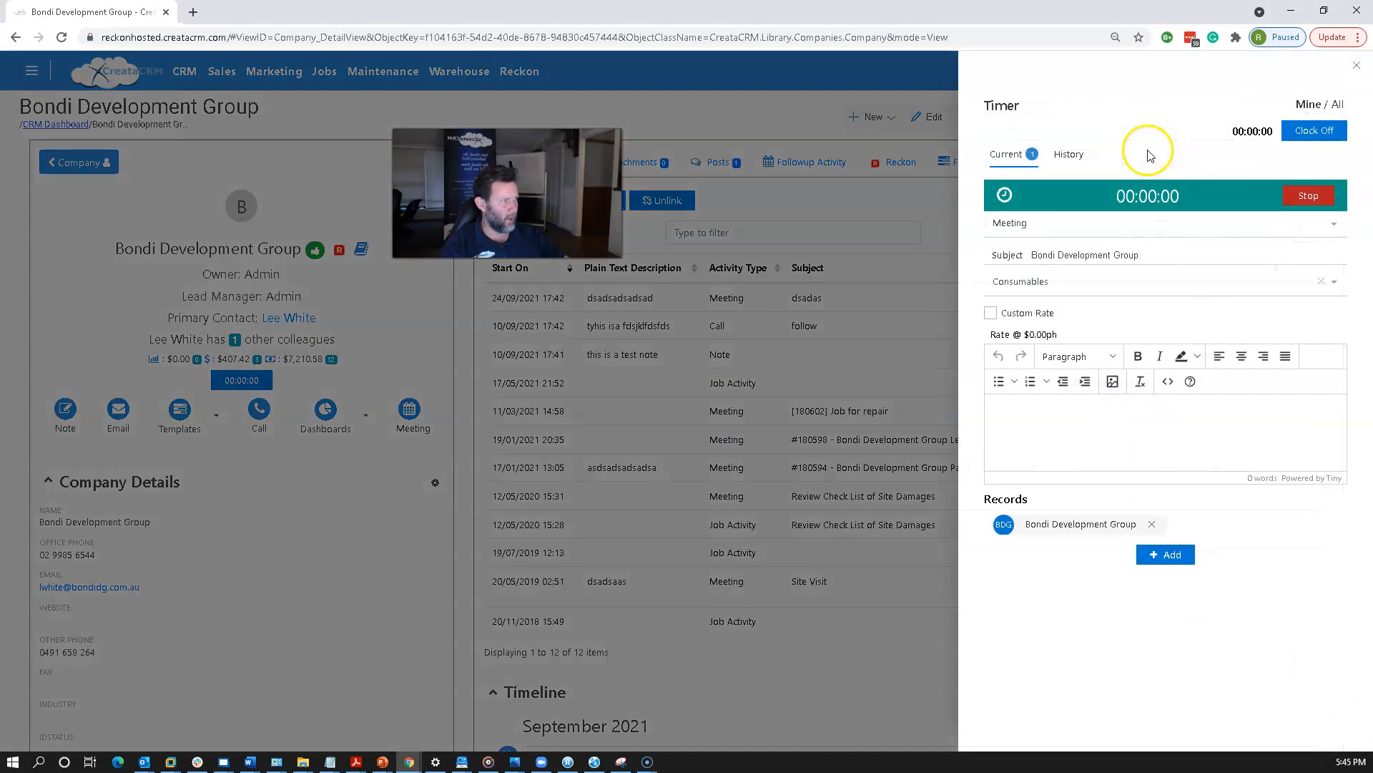
click(1128, 451)
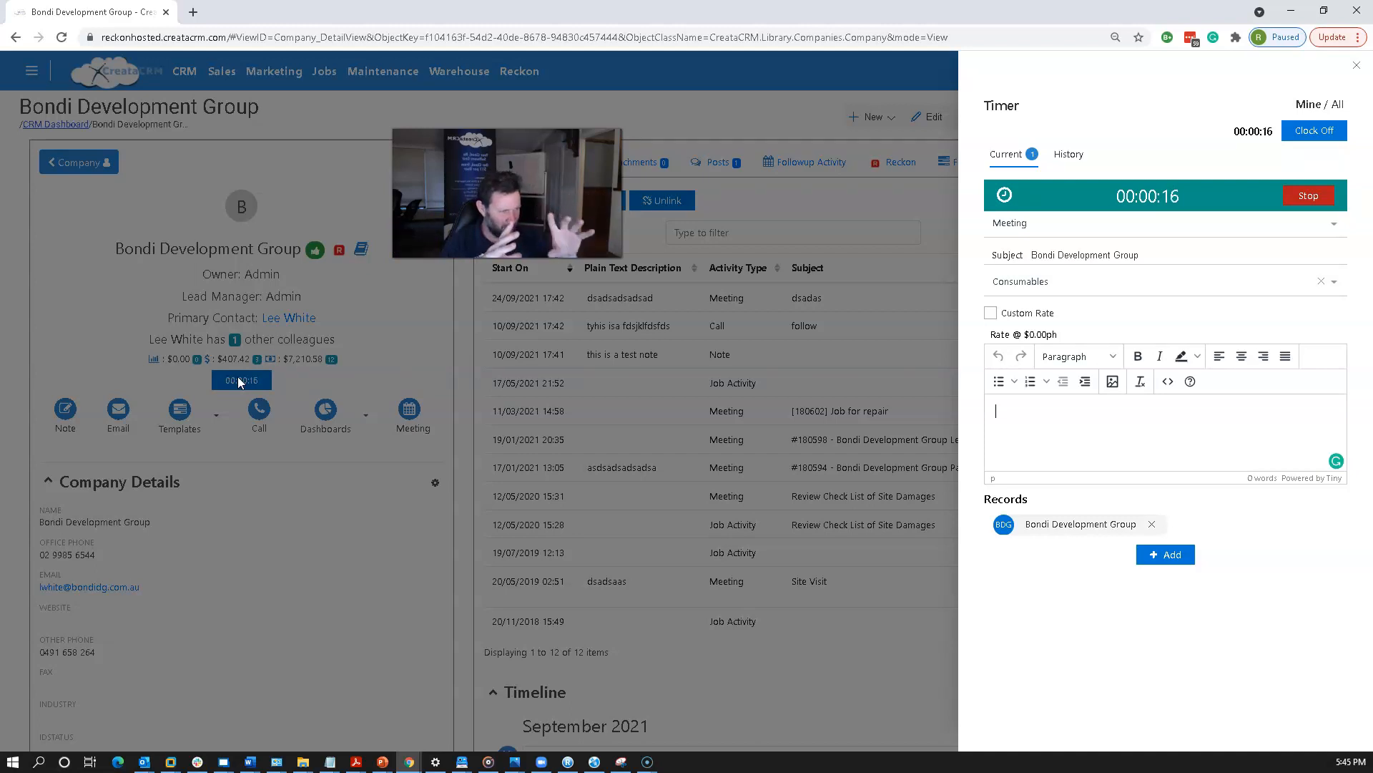
Set the running timer's activity type to Sales Meeting and enter the note "this is really cool"
click(1094, 224)
click(1084, 351)
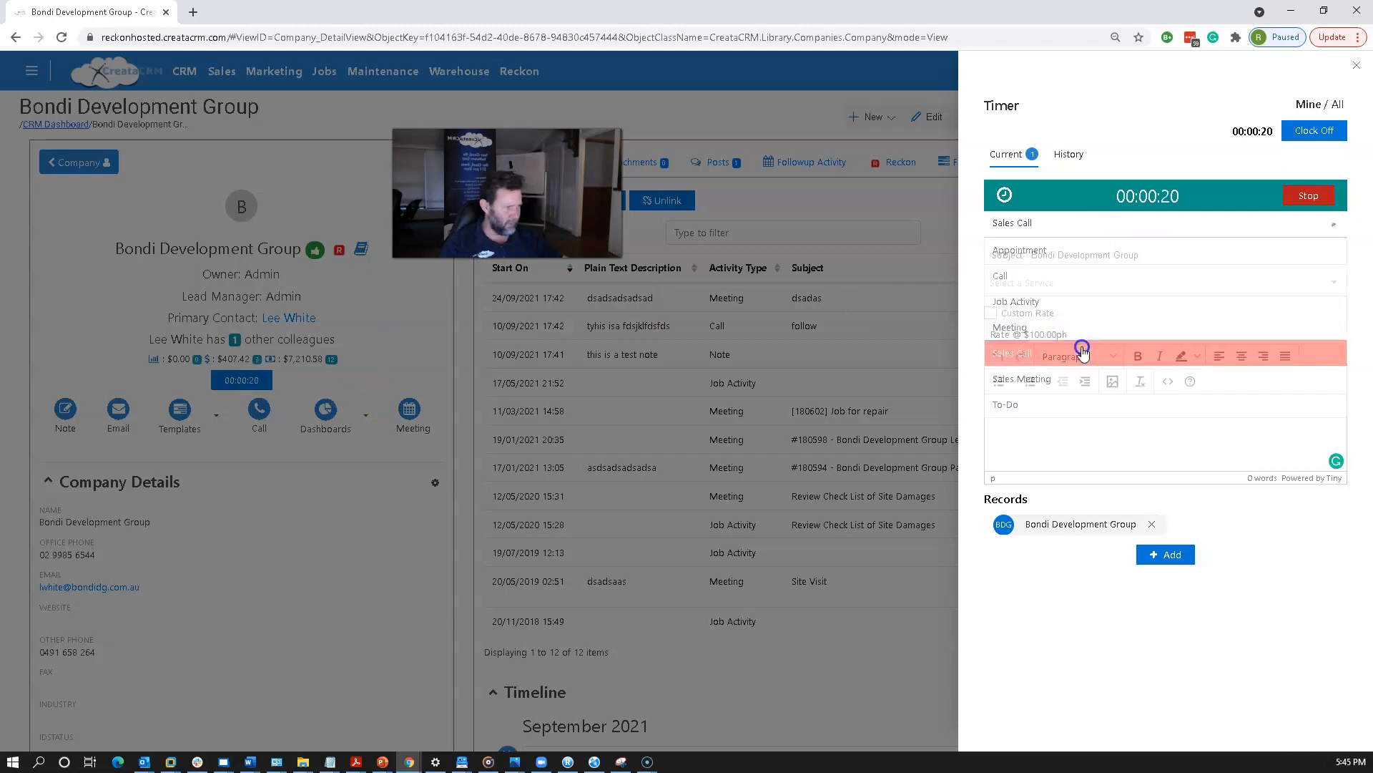
click(1042, 225)
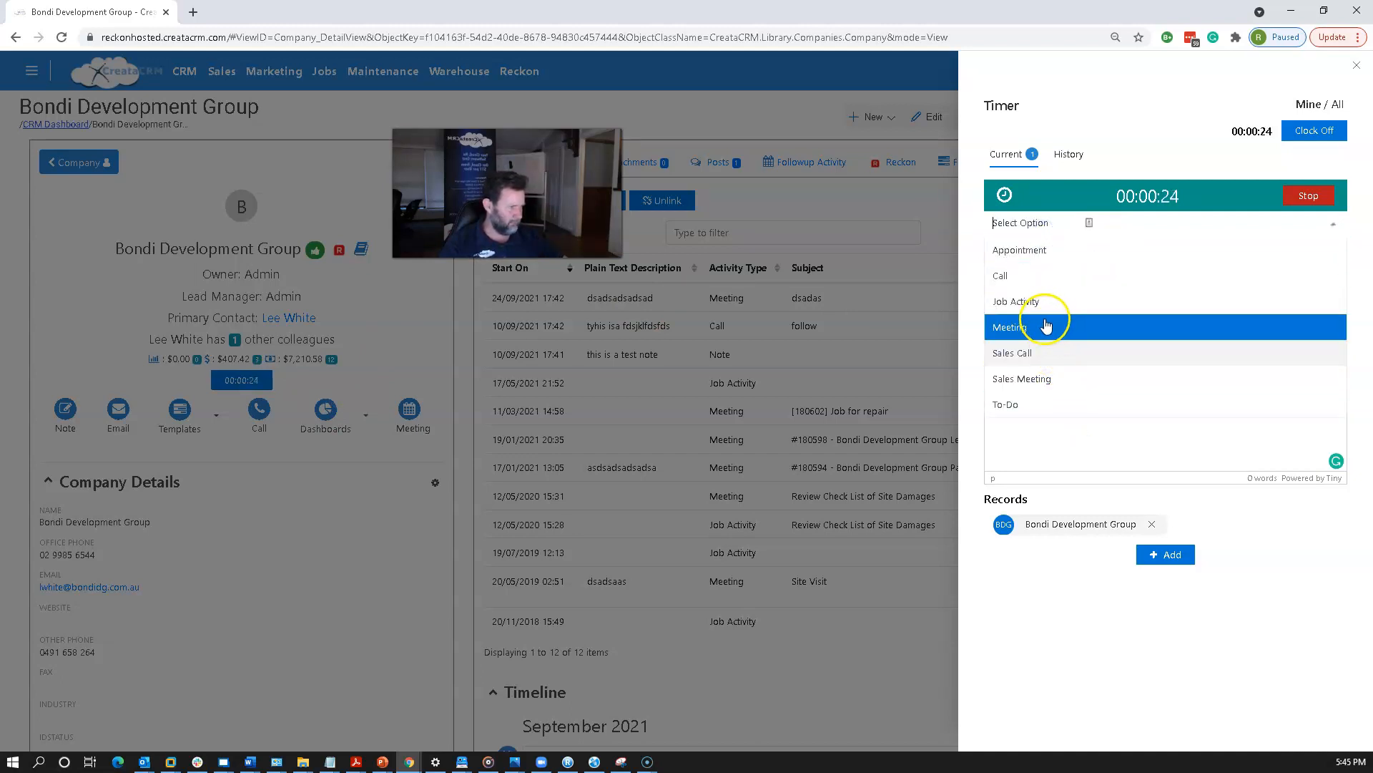
click(1057, 378)
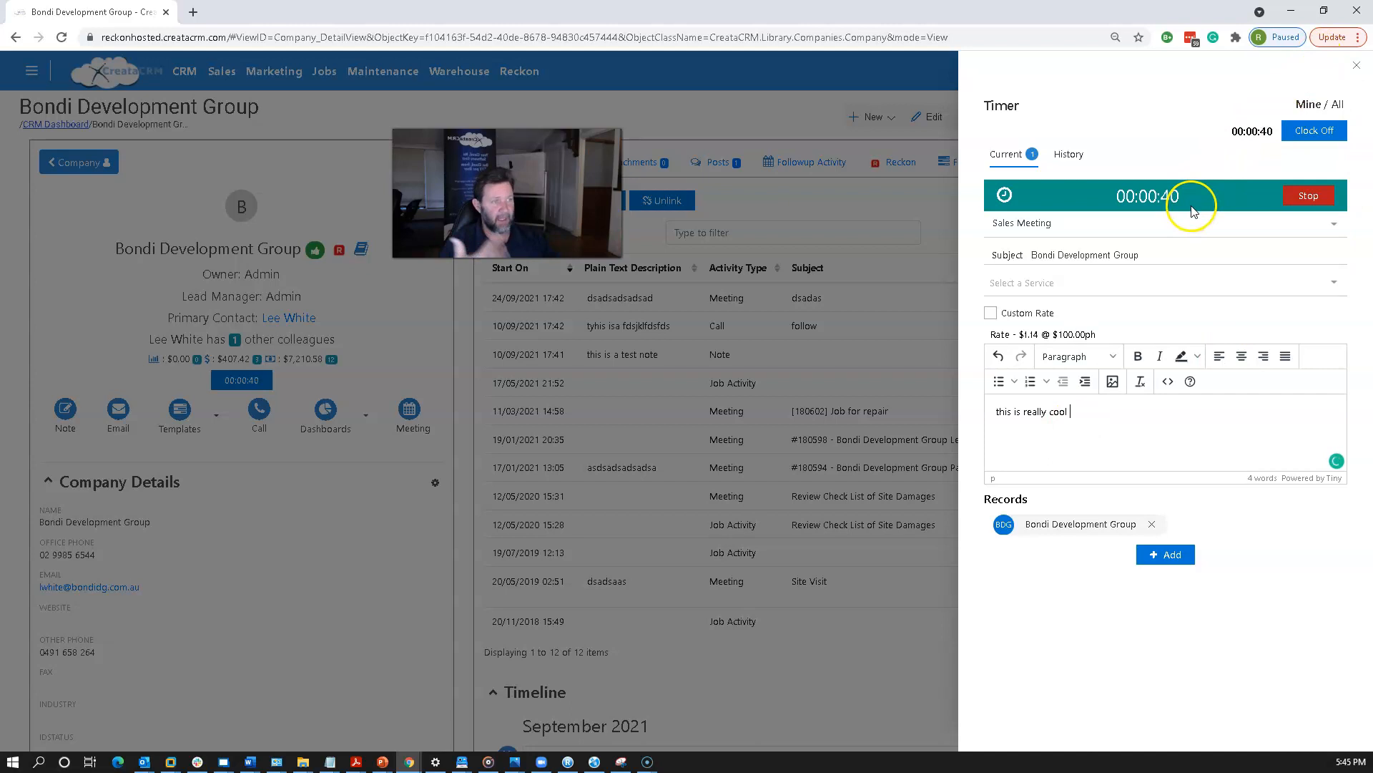
Close the timer details, reopen the running timer from the company record, and stop it
click(1356, 65)
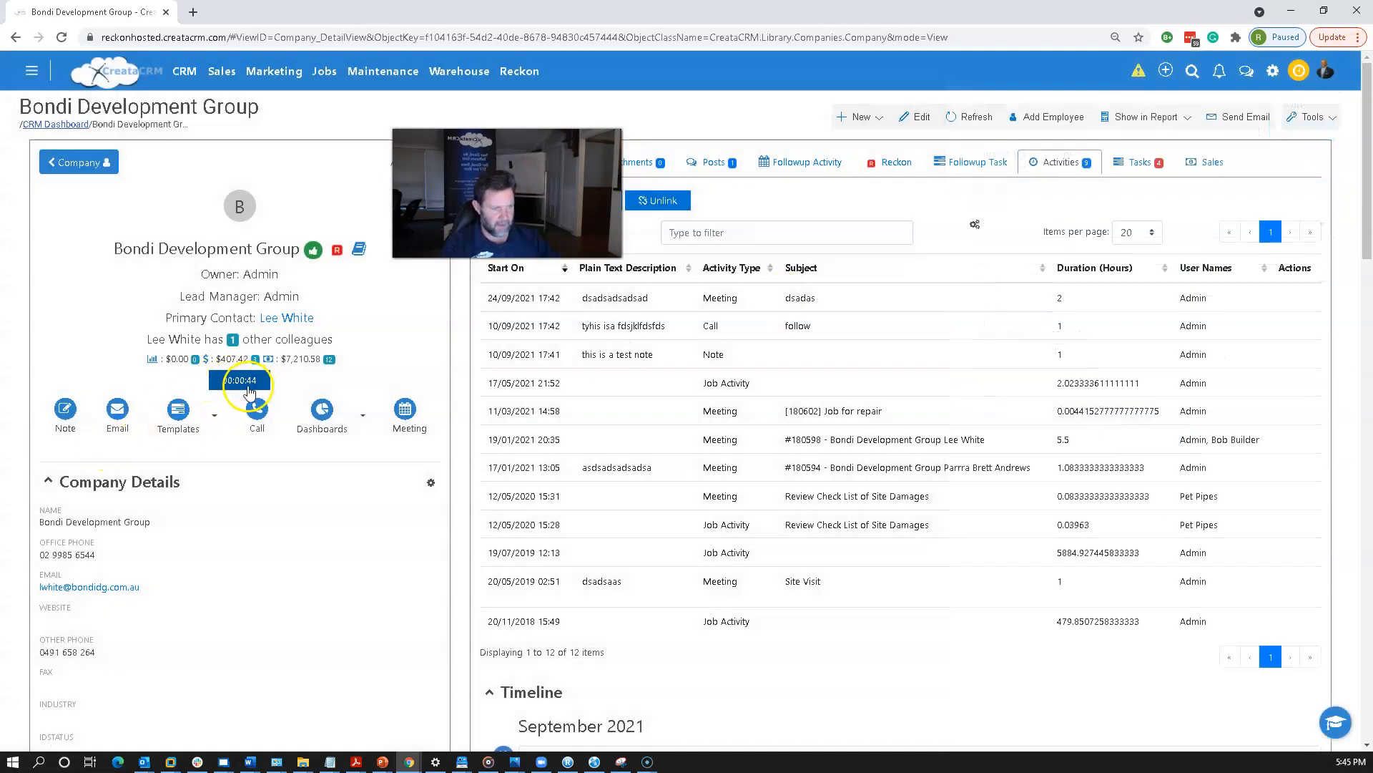
click(249, 387)
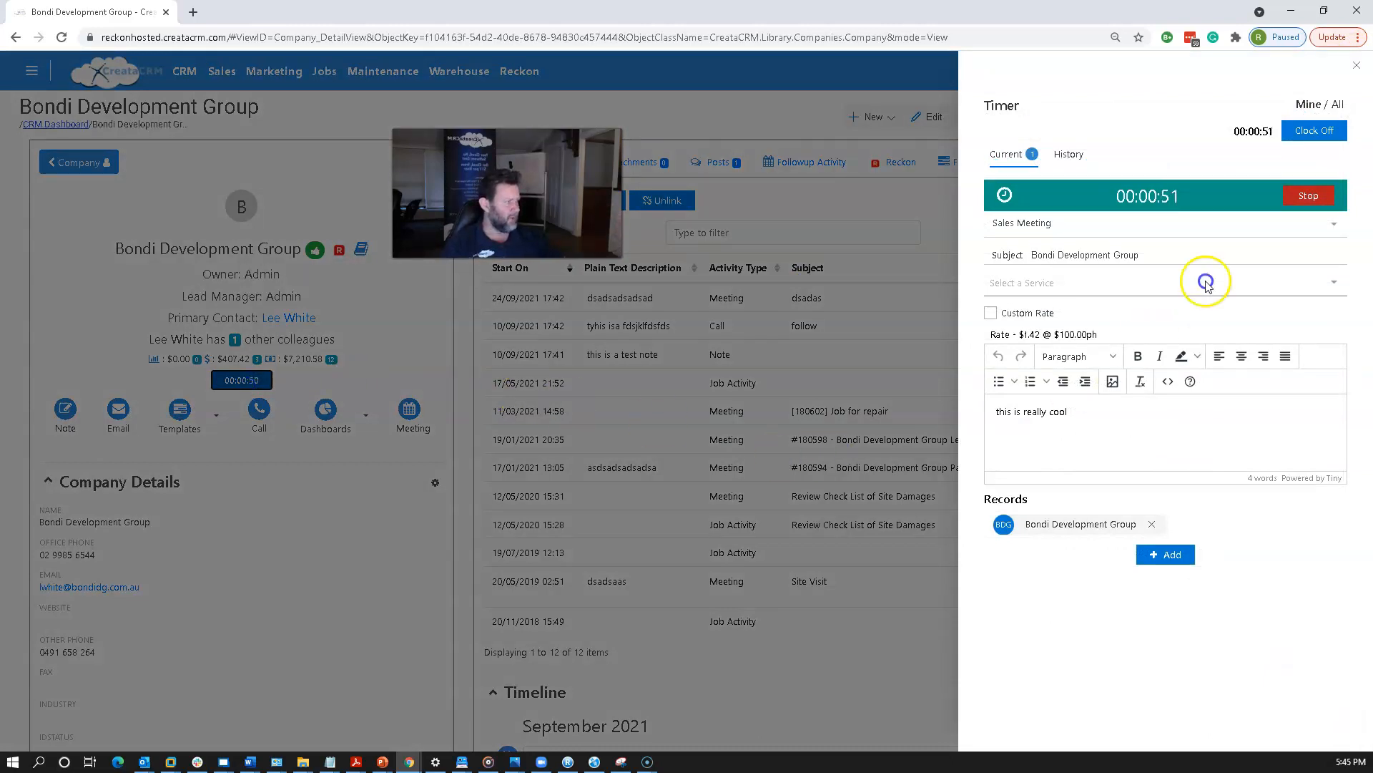
click(1306, 196)
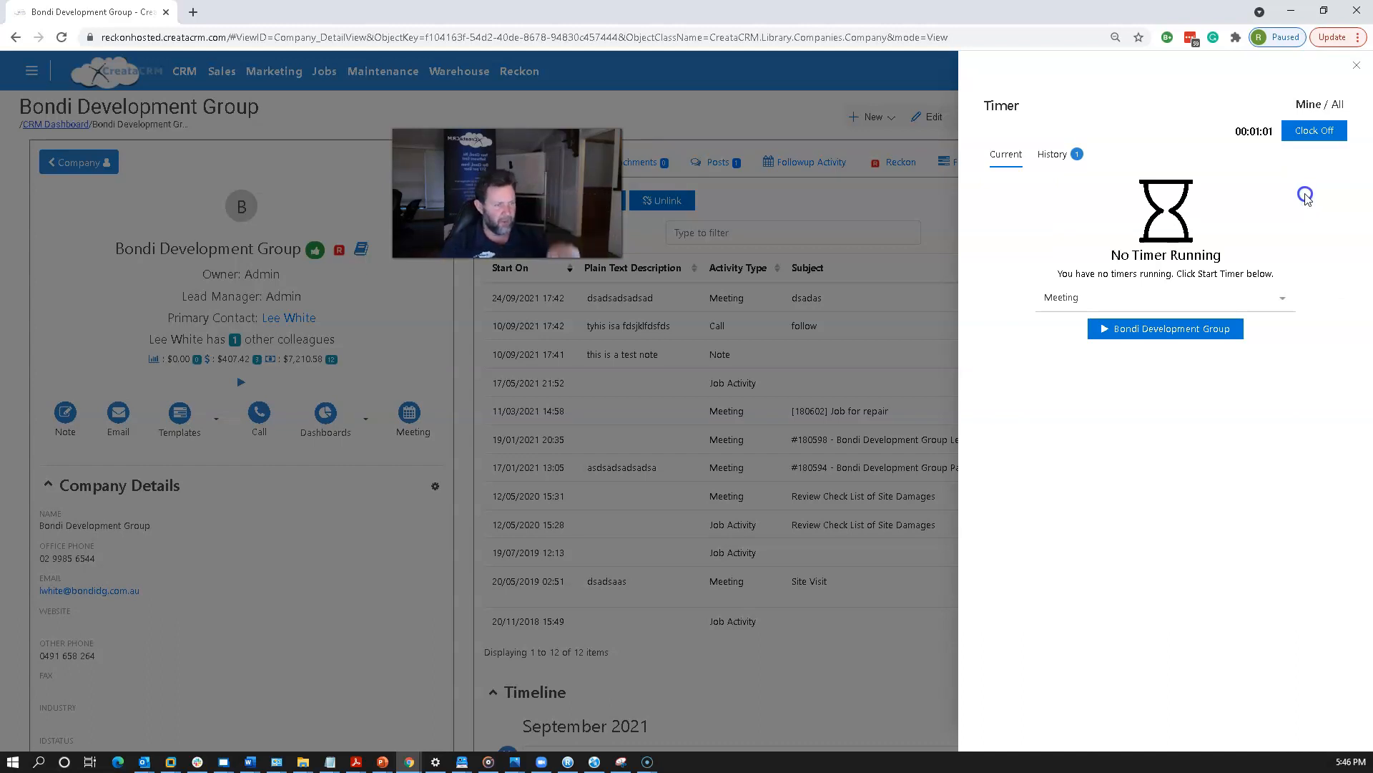
Open the Install Catalyst + job record and start a timer for it
click(1358, 64)
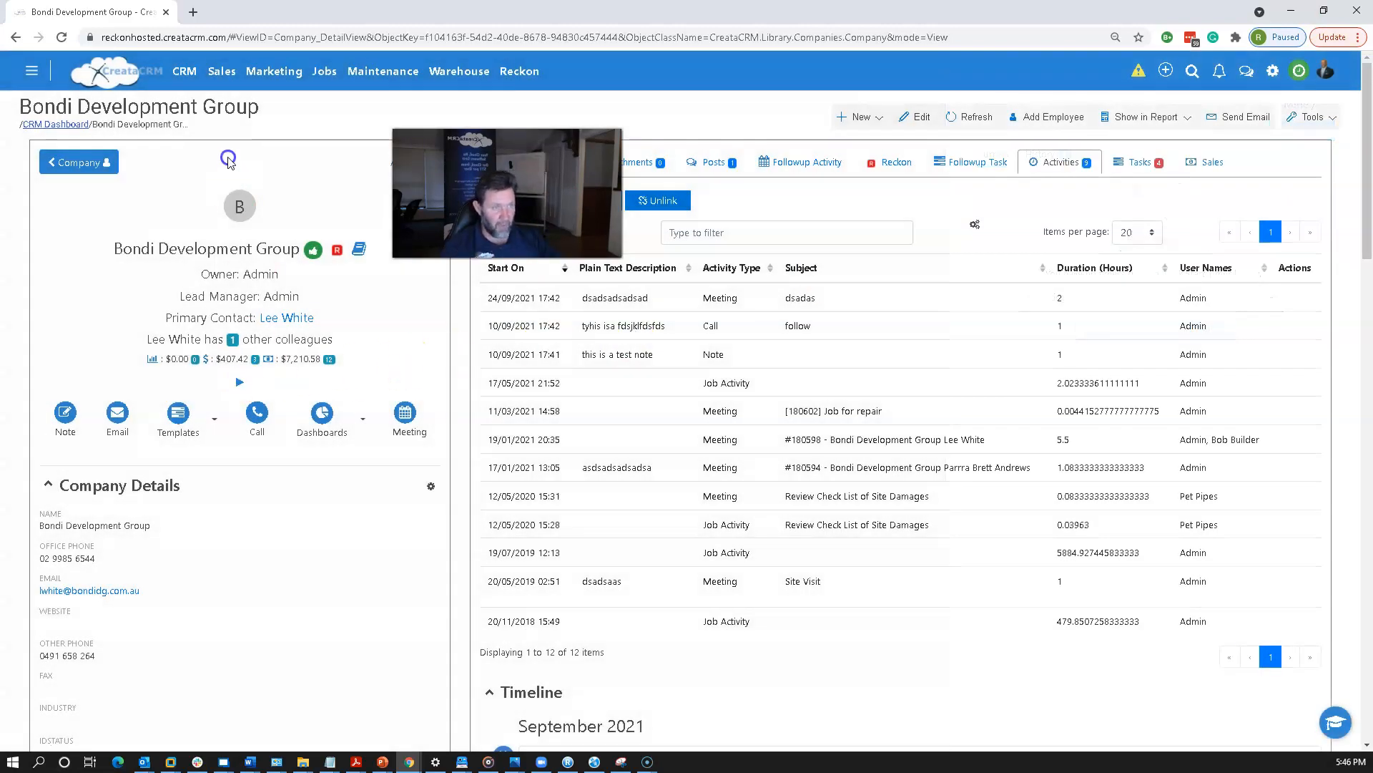
click(221, 70)
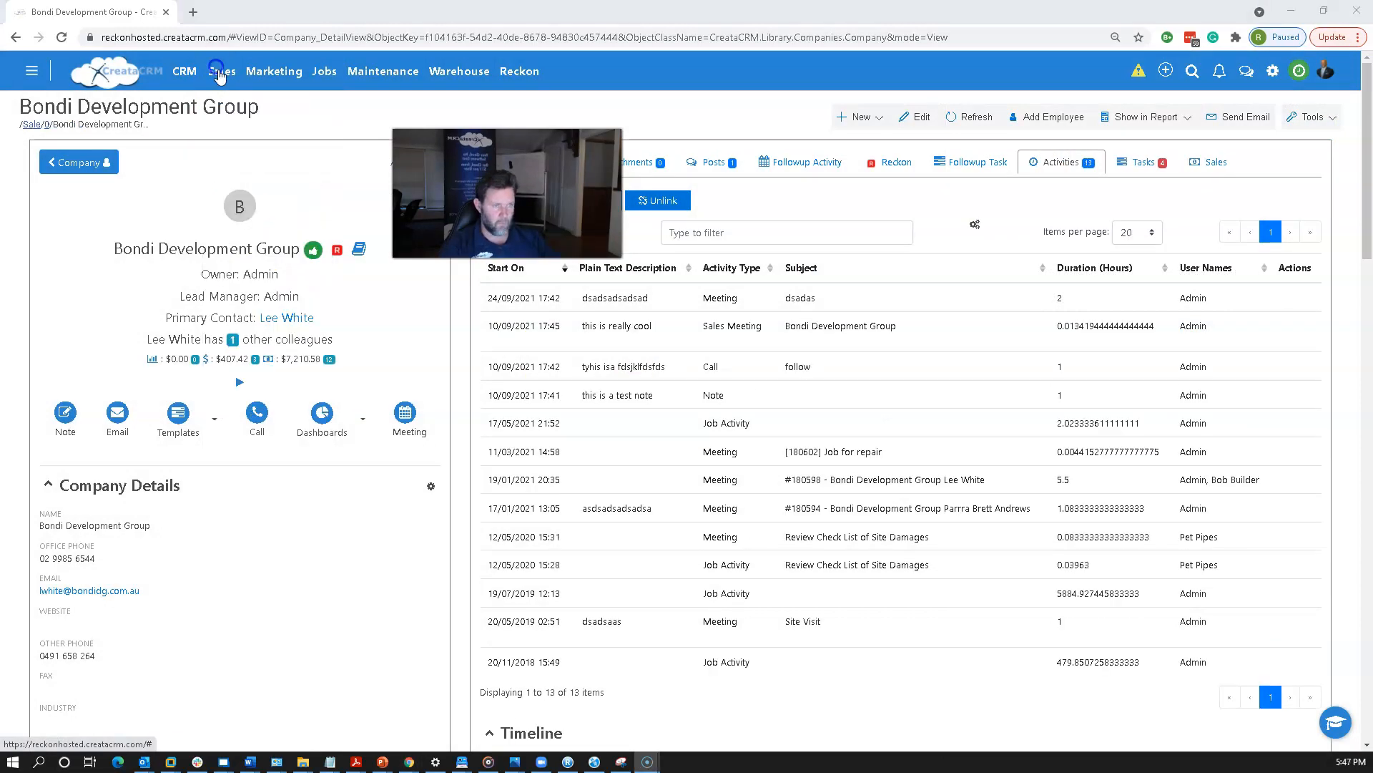
click(221, 72)
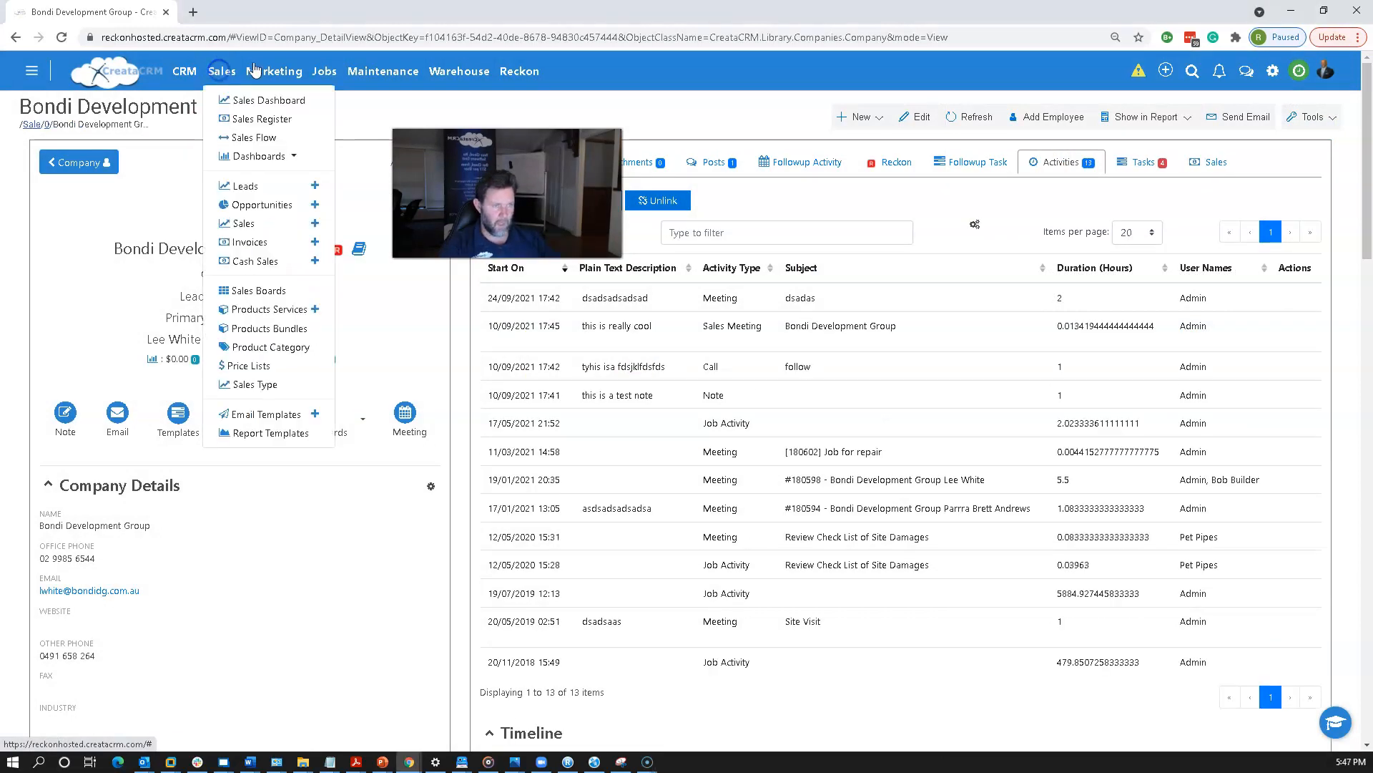
click(325, 73)
click(346, 148)
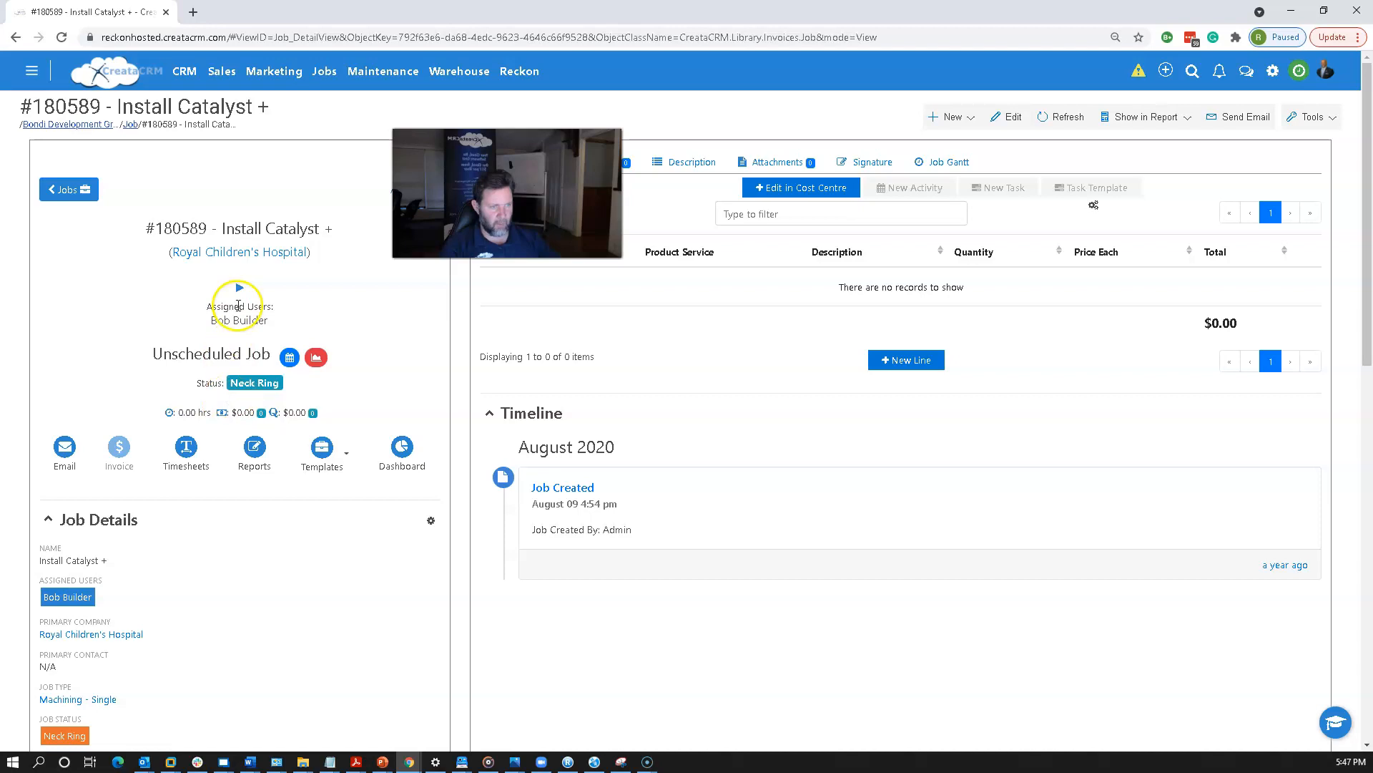
click(240, 289)
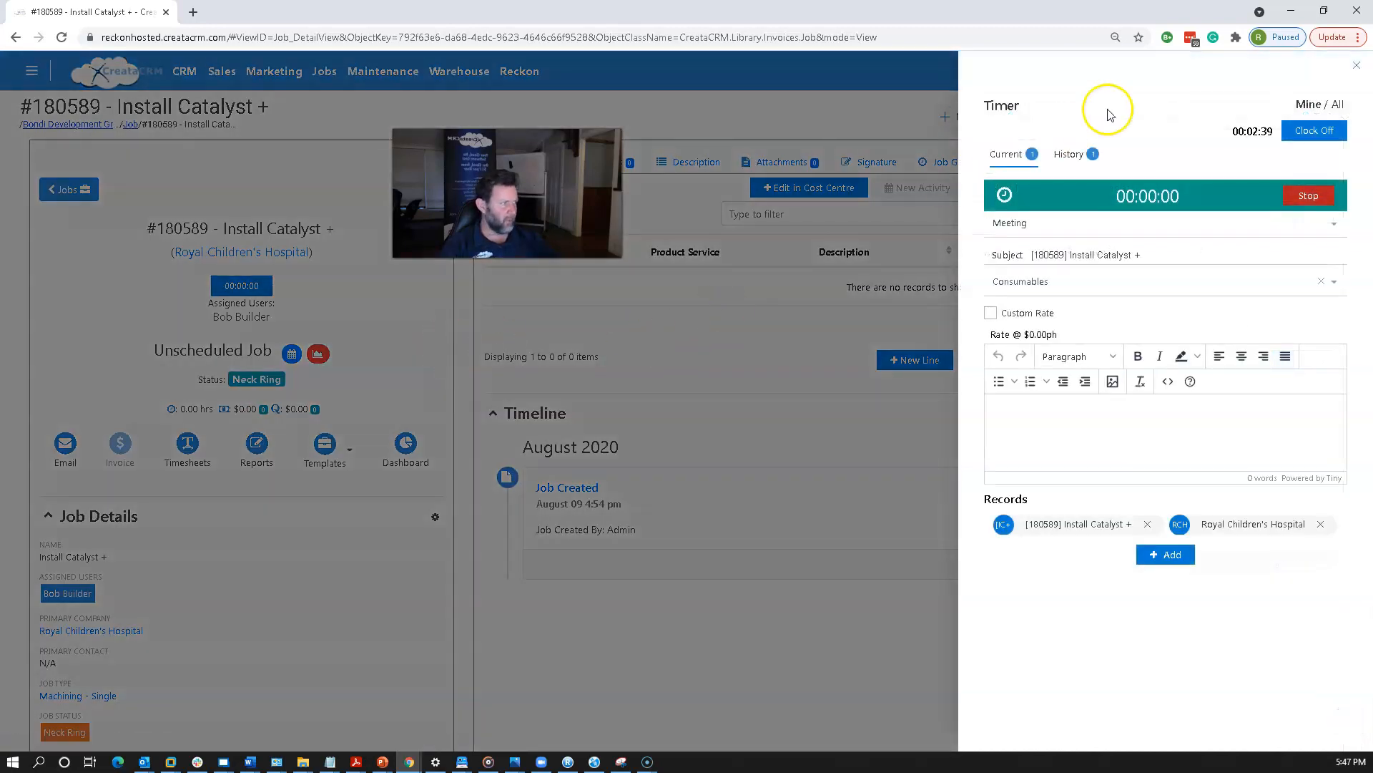
click(1357, 66)
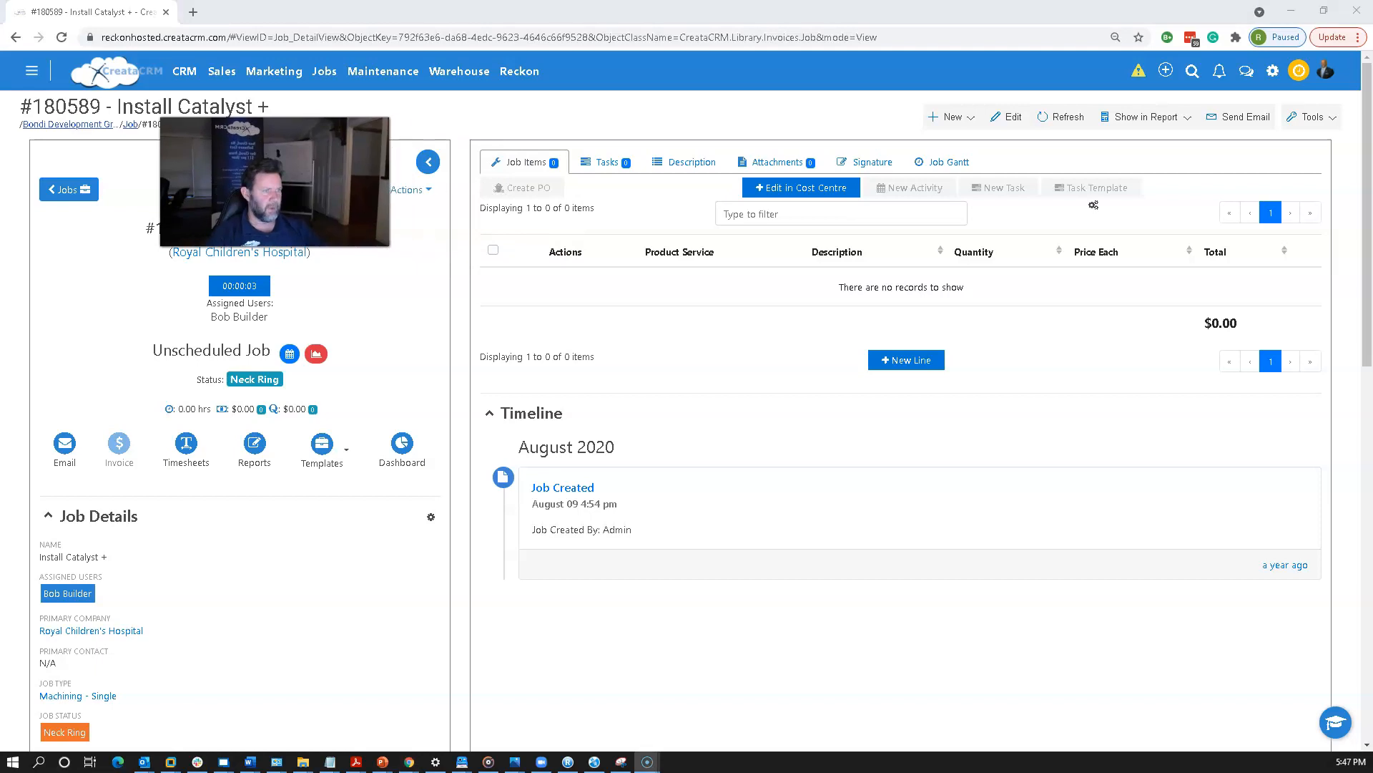
Add a new task named "dsadasdsaas" to the Install Catalyst + job
click(608, 162)
click(613, 212)
text(dsadasdsaas)
click(830, 216)
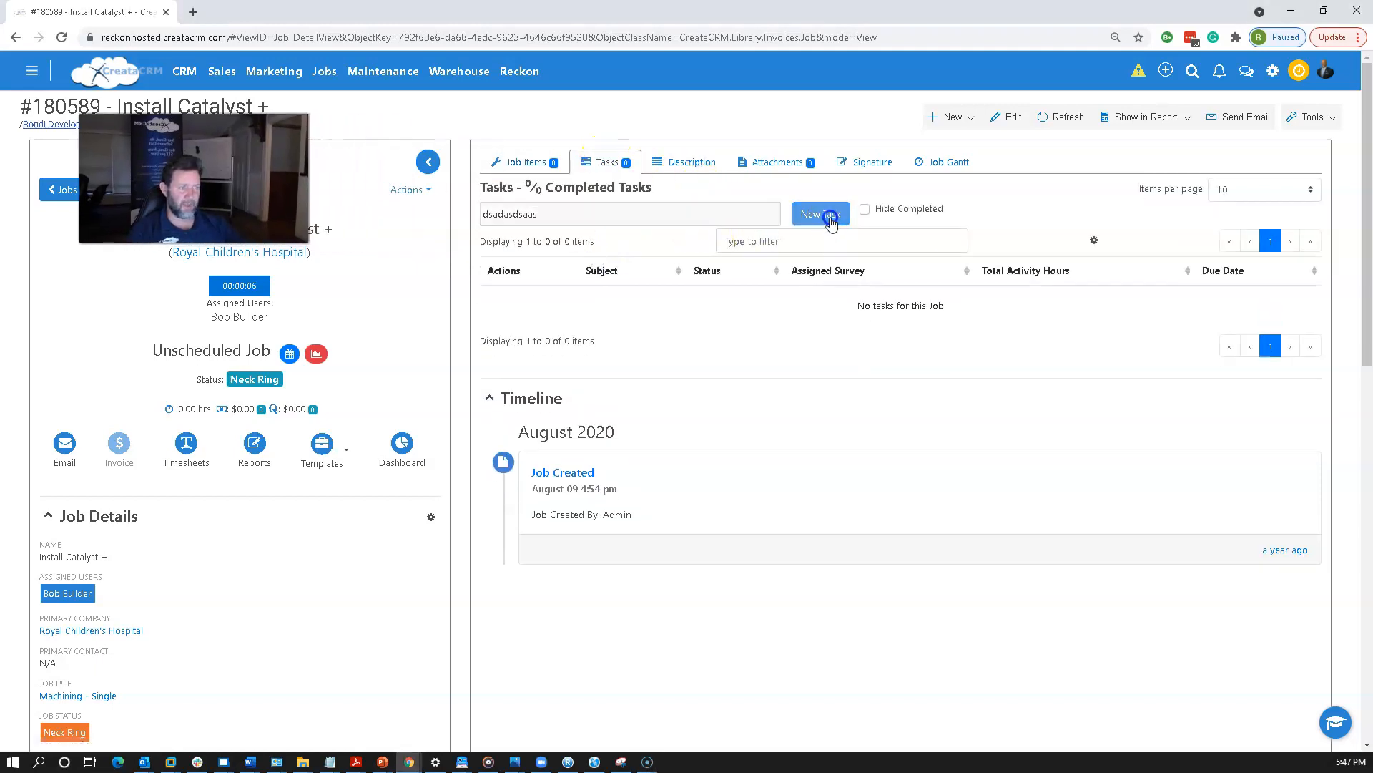
Switch the running job timer to the dsadasdsaas task, stop it and close the timer details
click(521, 299)
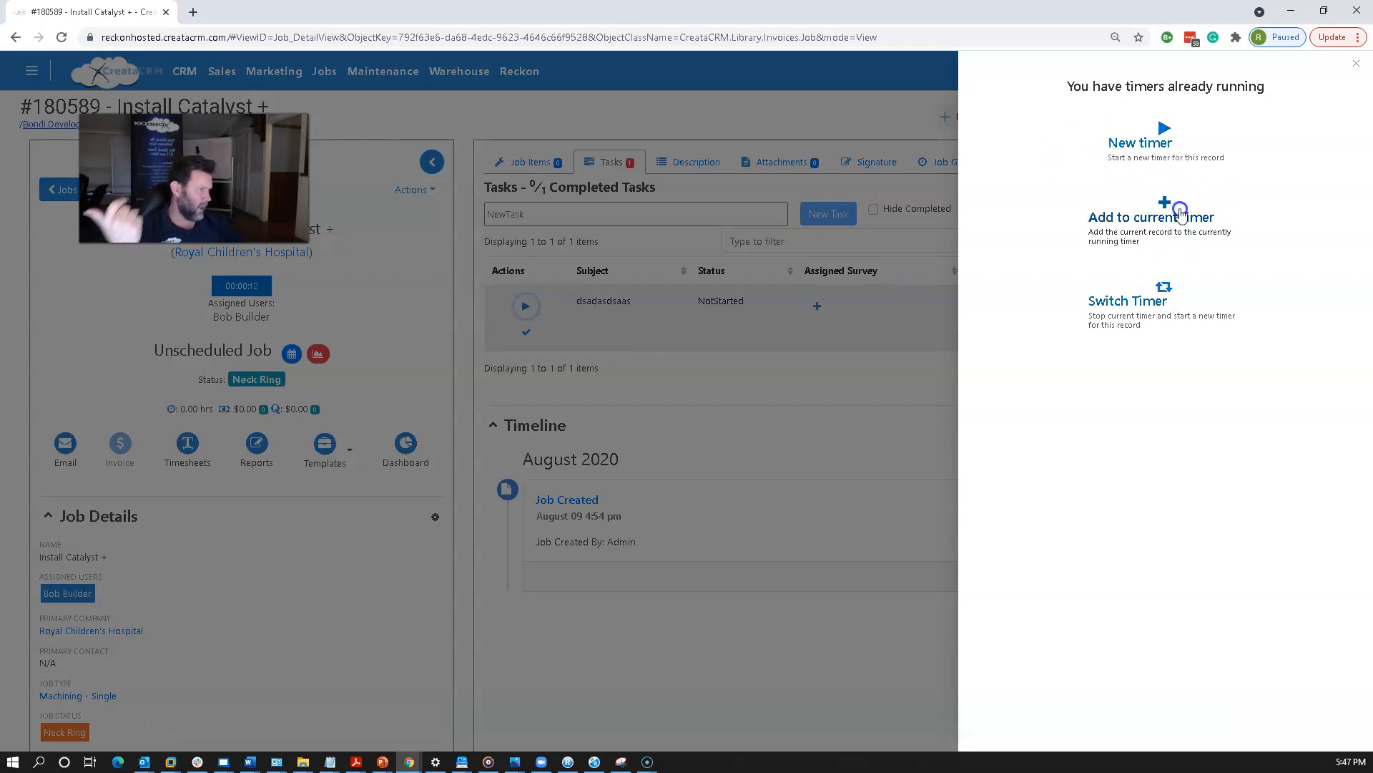
click(1179, 293)
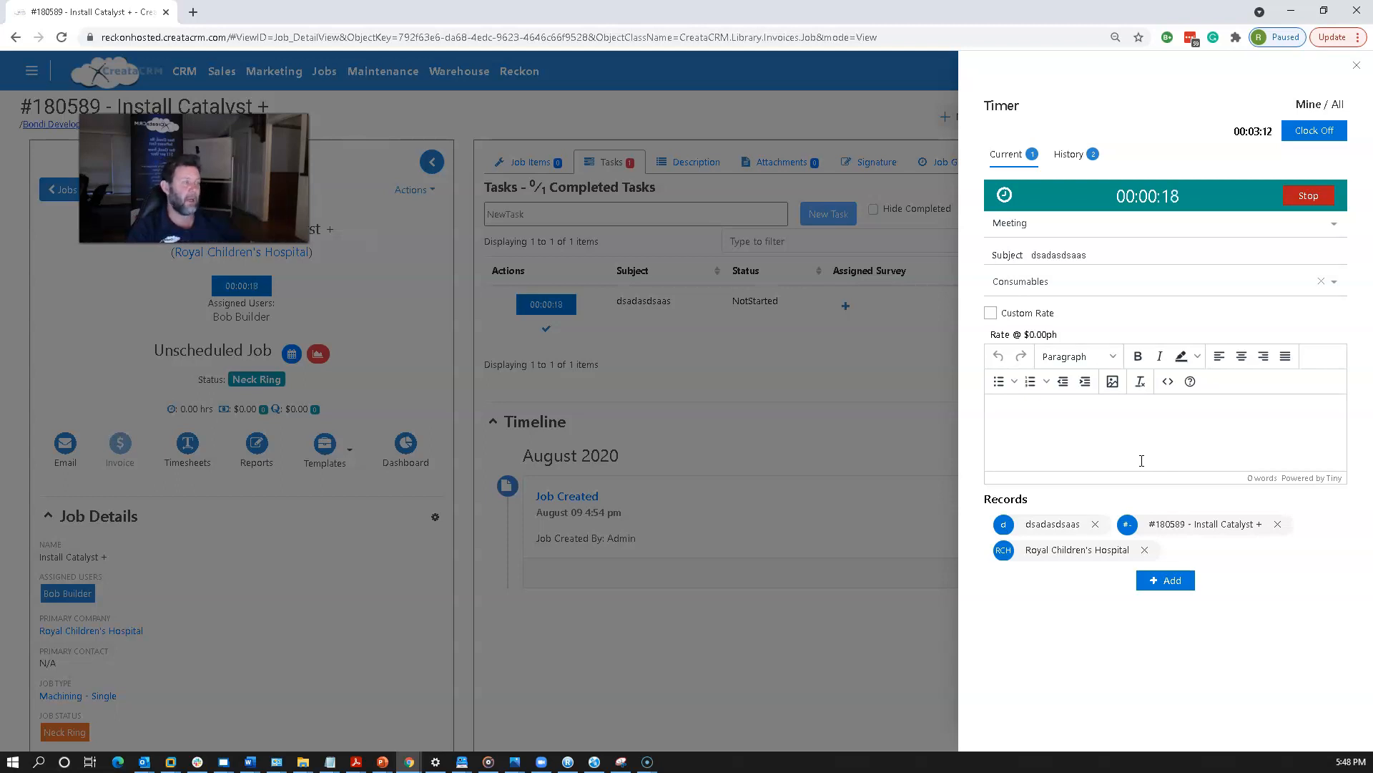
click(1308, 196)
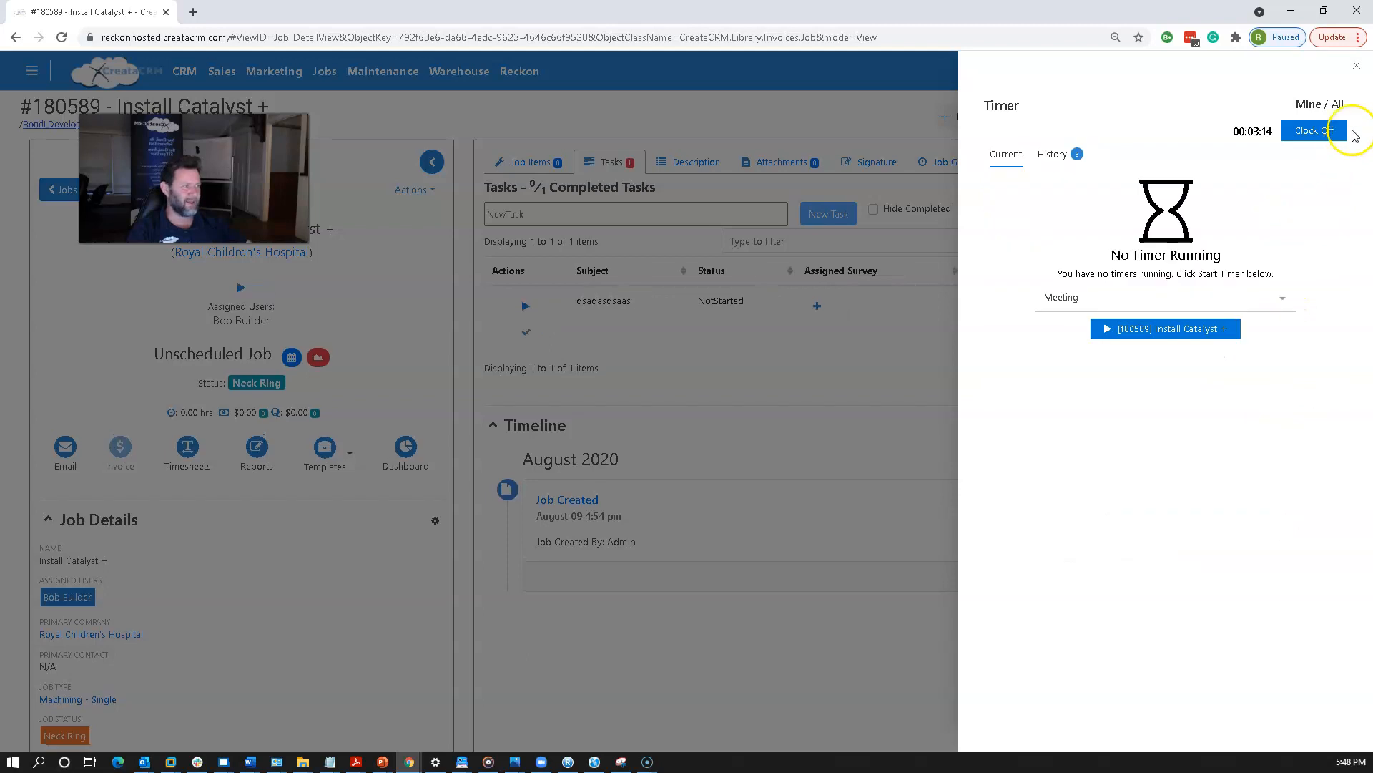
click(1357, 70)
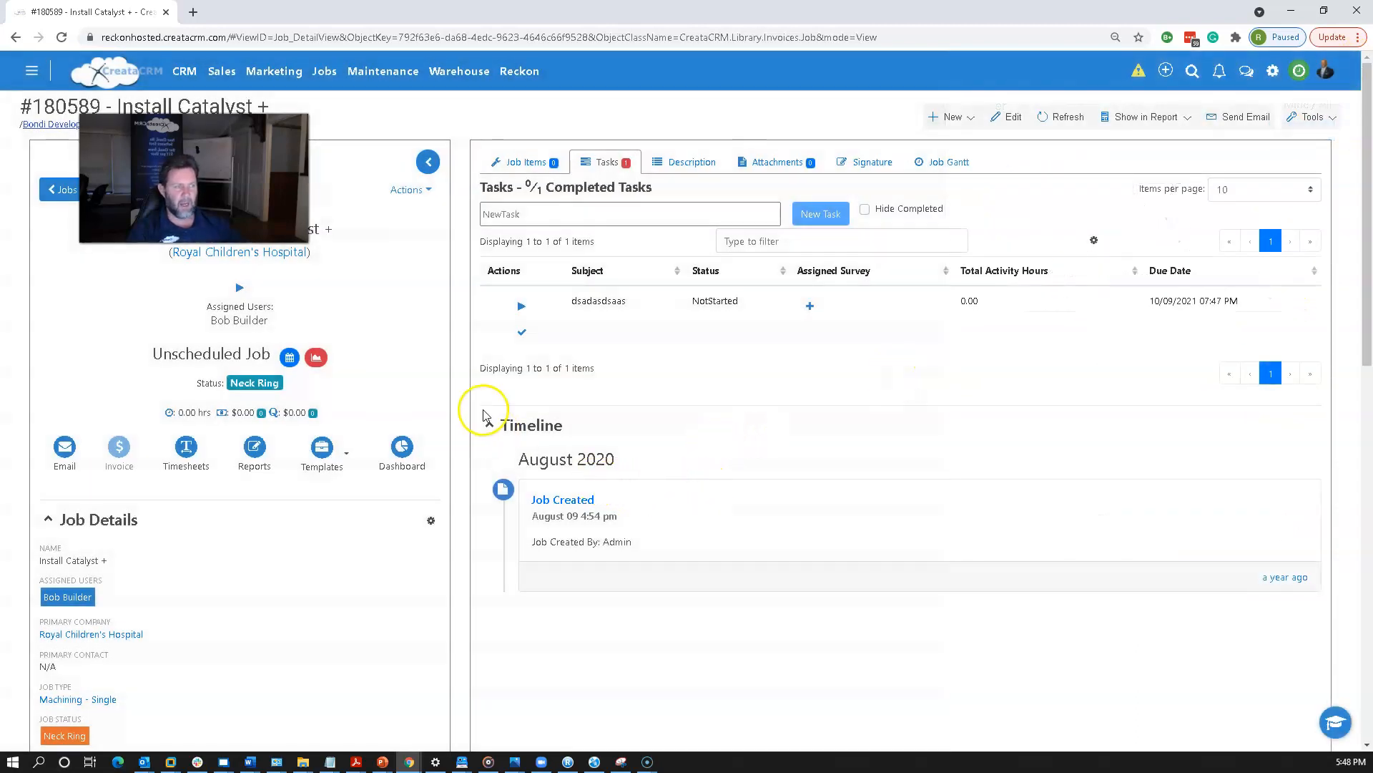
Return to the Bondi Development Group record and draft a follow-up activity with the subject "dsadas"
drag(194, 178, 242, 247)
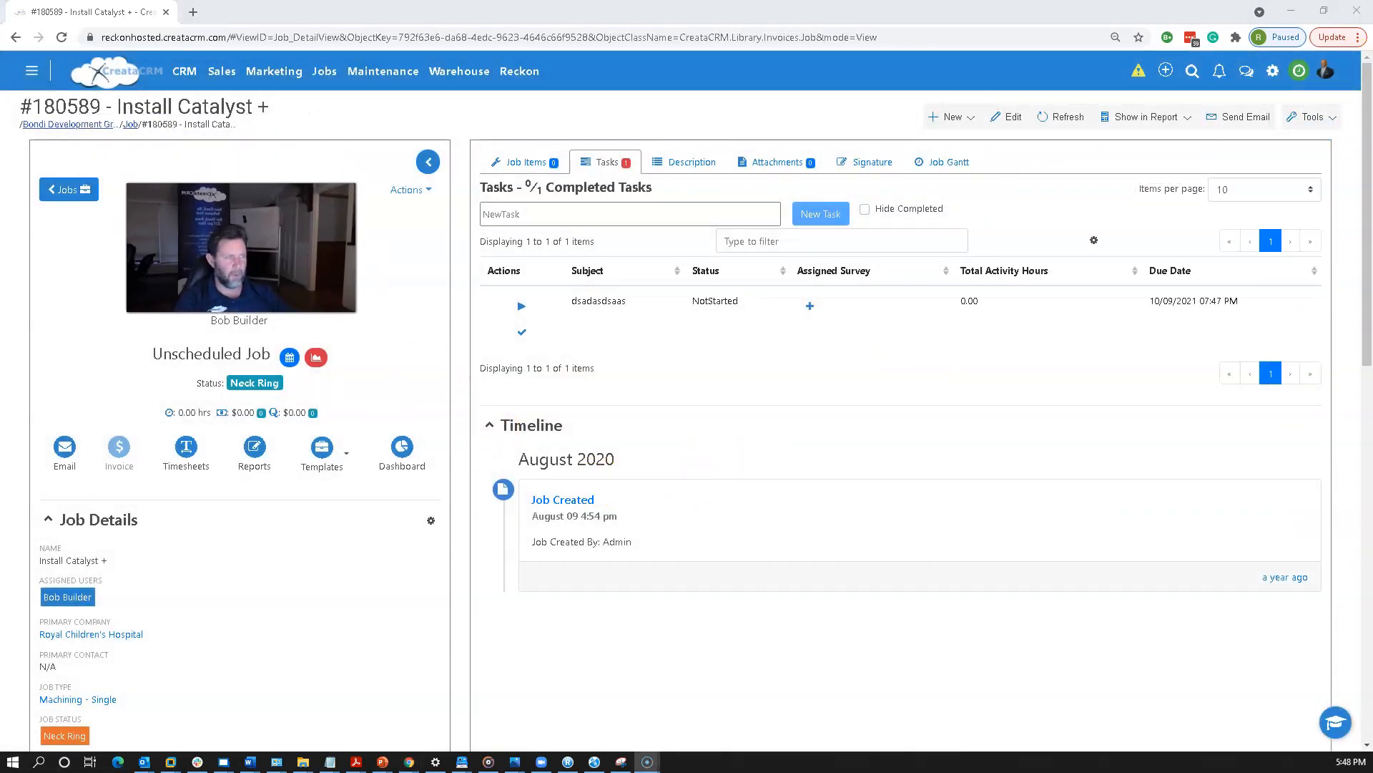
click(78, 124)
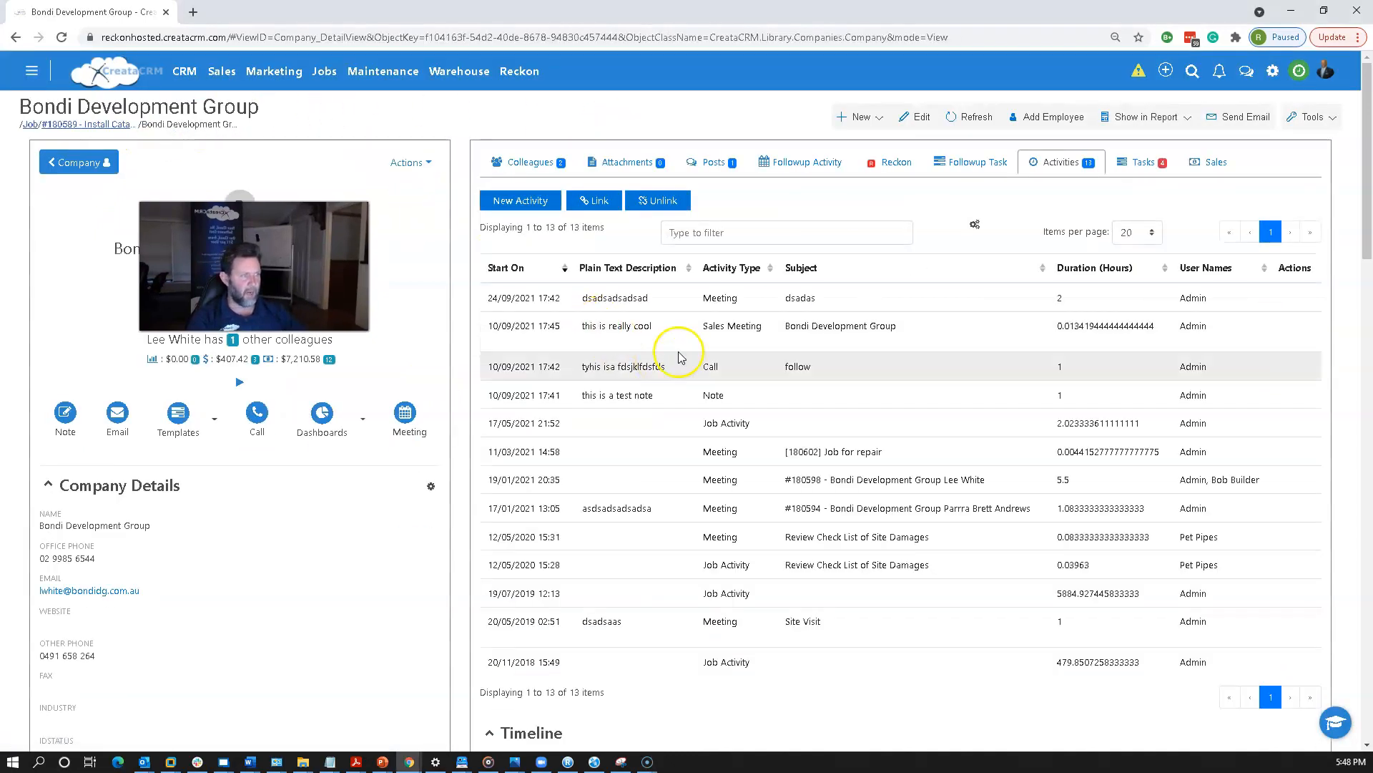
click(826, 167)
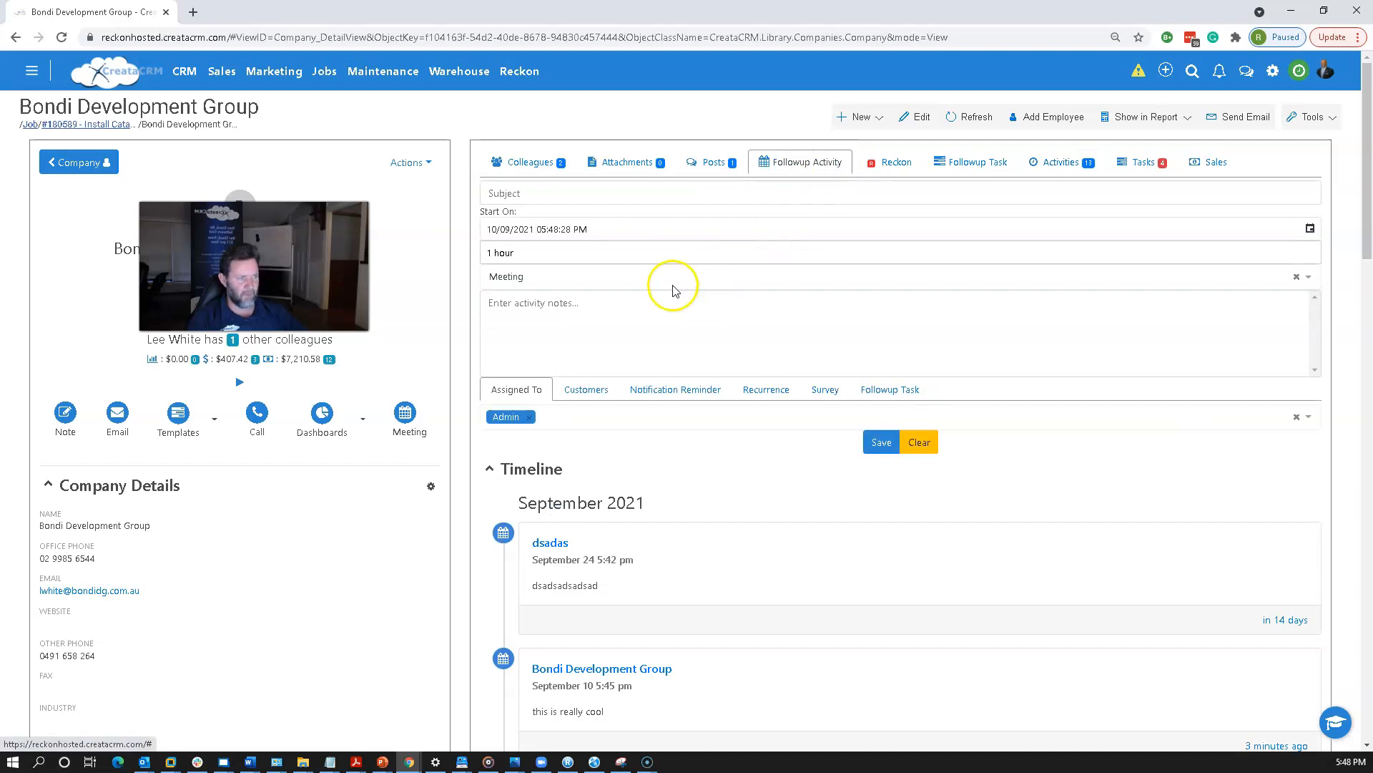
click(563, 196)
text(dsa)
click(610, 345)
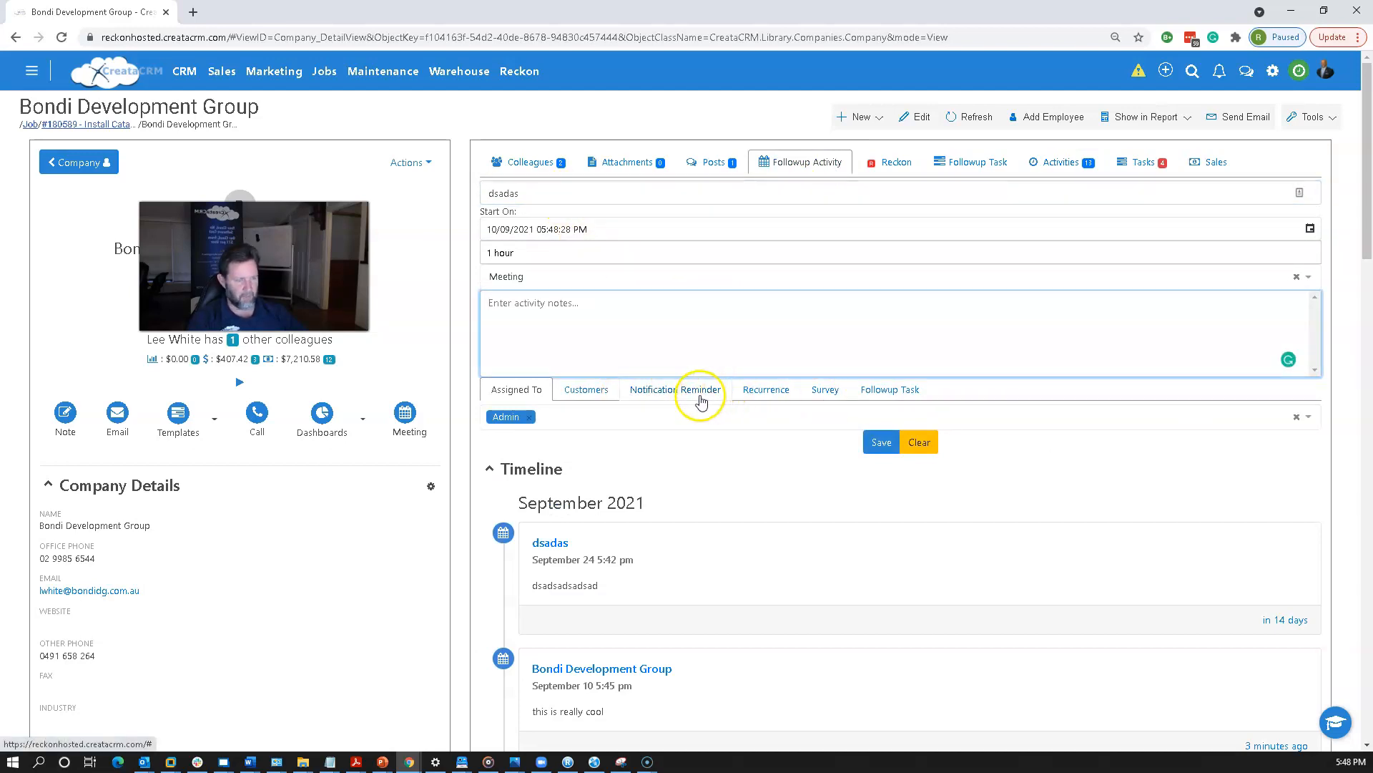
Review the customer, notification reminder and recurrence options of the follow-up activity
click(603, 386)
click(692, 392)
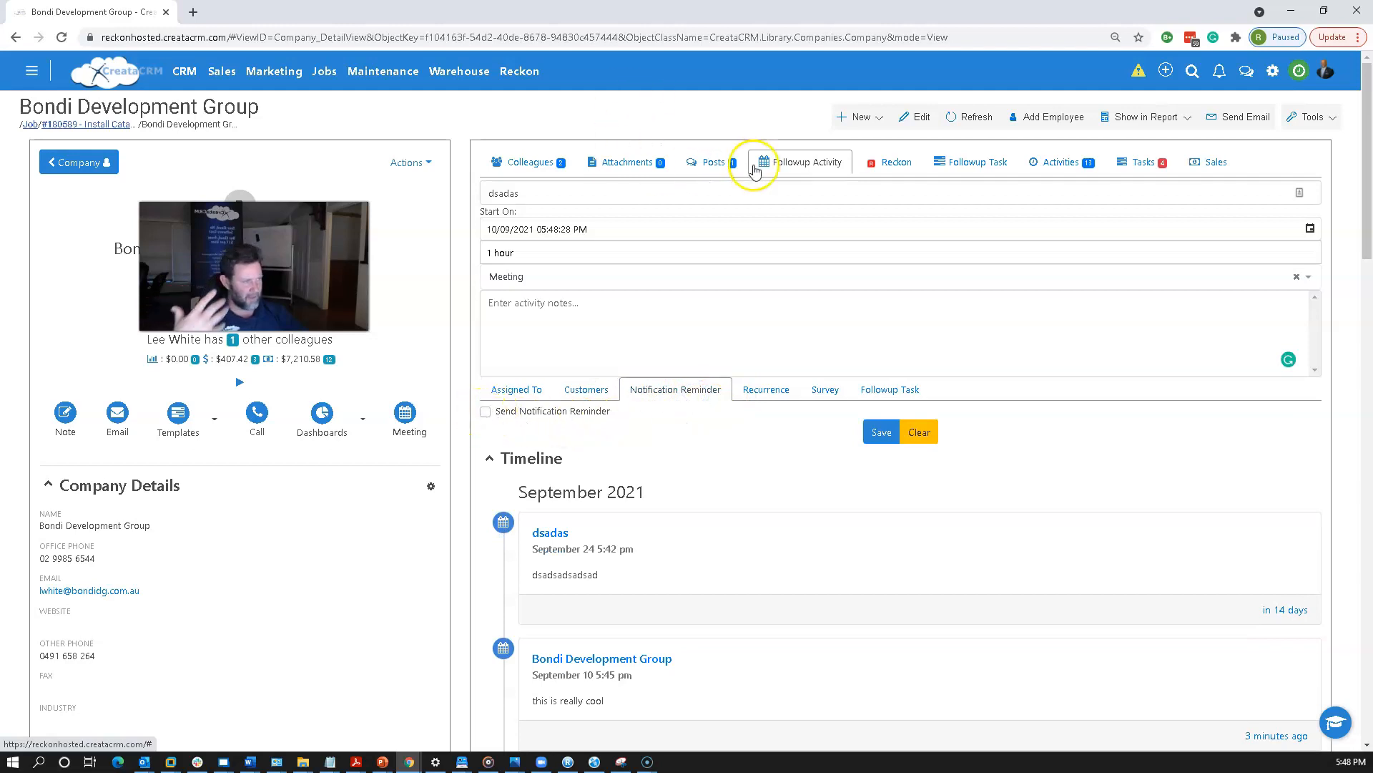
click(771, 392)
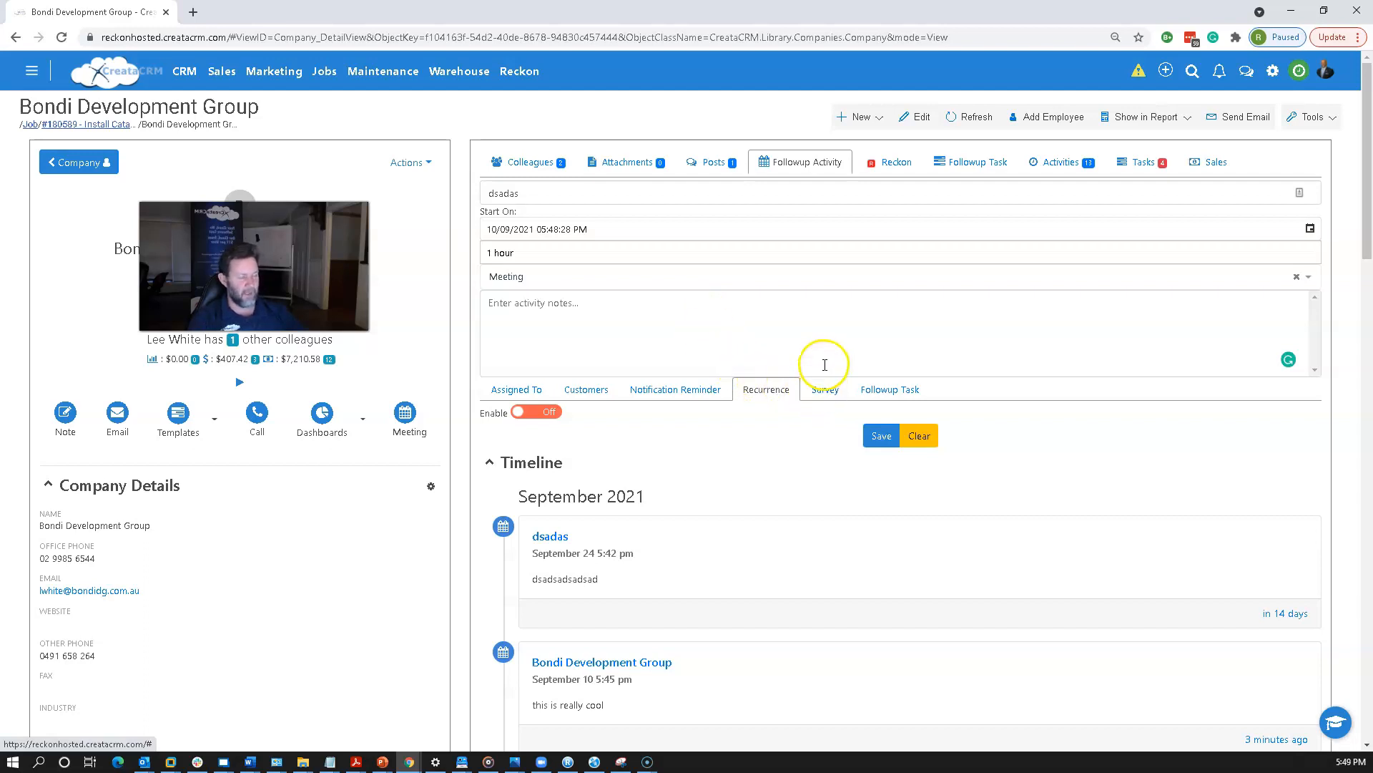
click(756, 328)
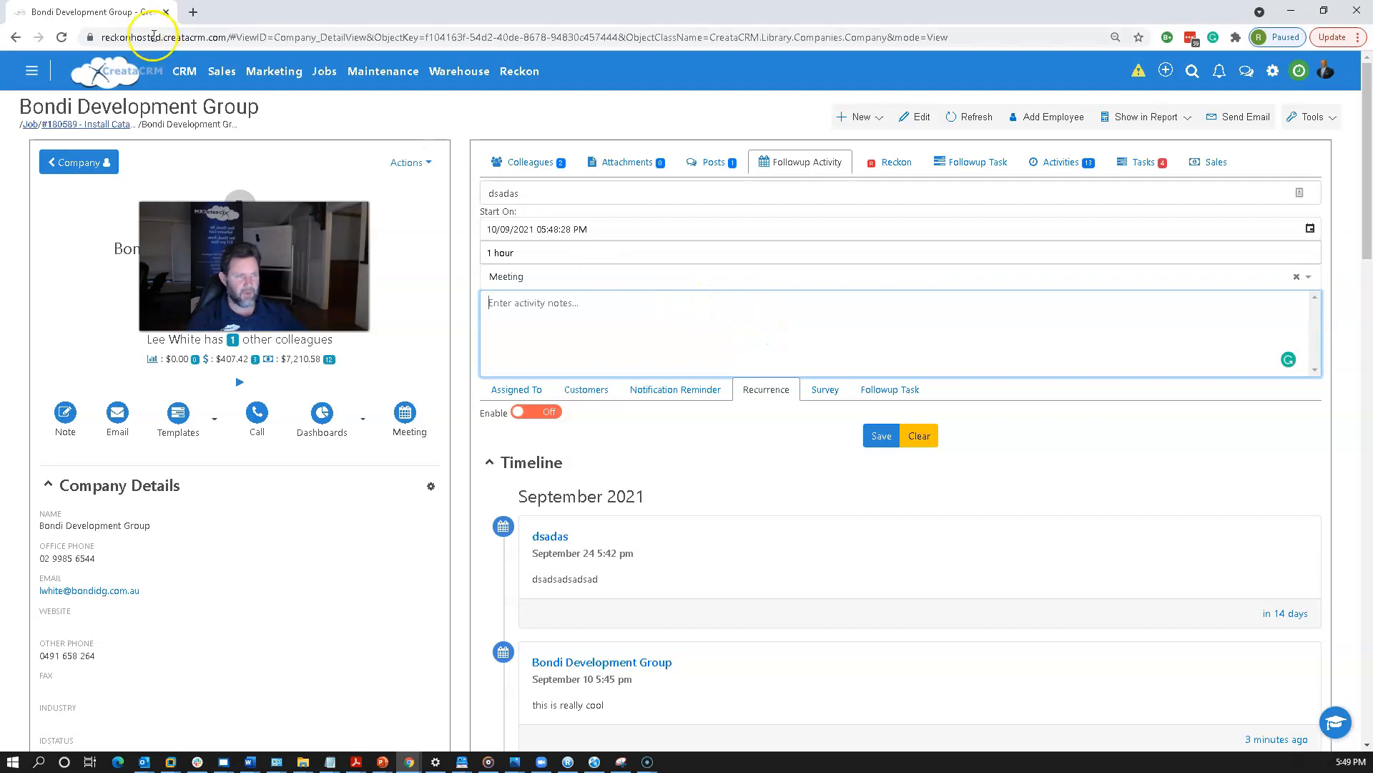
Open the CRM calendar and show activities instead of jobs
click(188, 71)
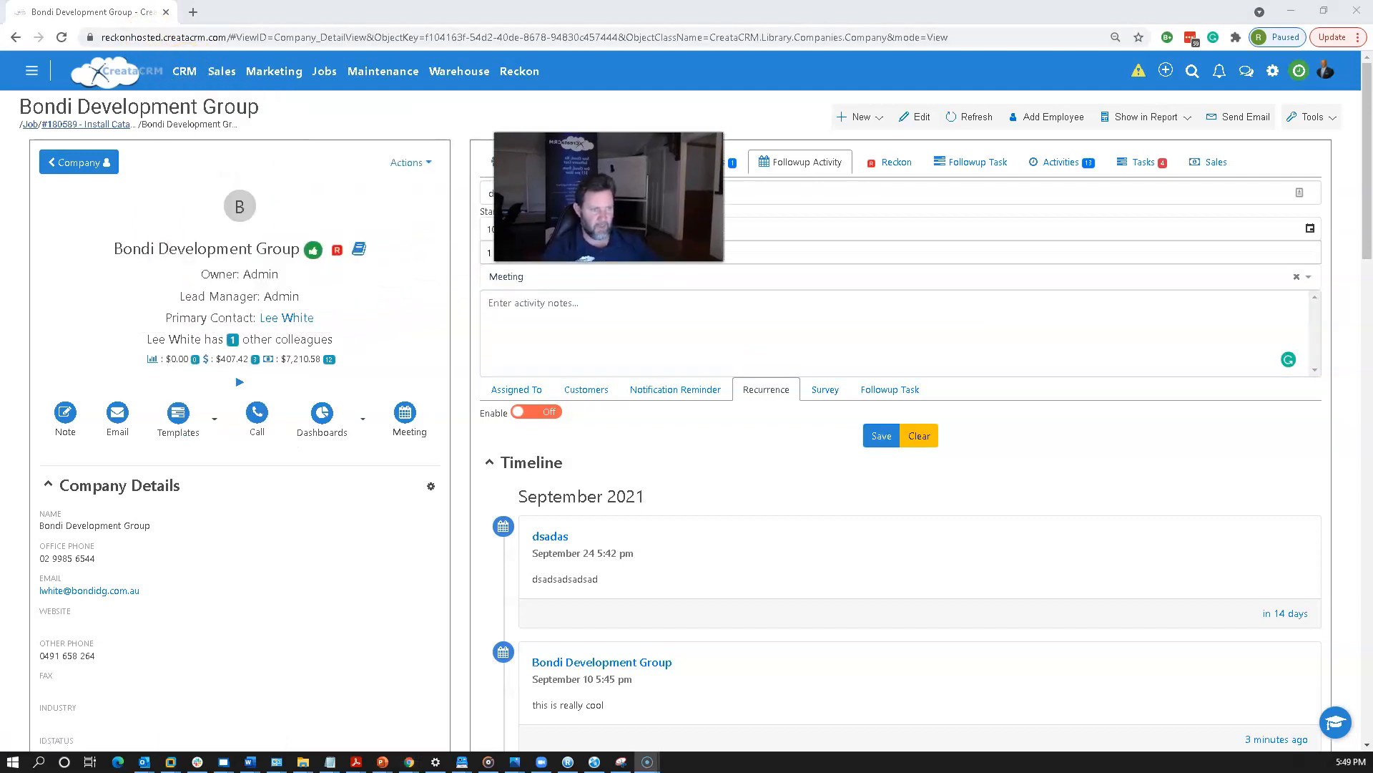
mouse_move(184, 70)
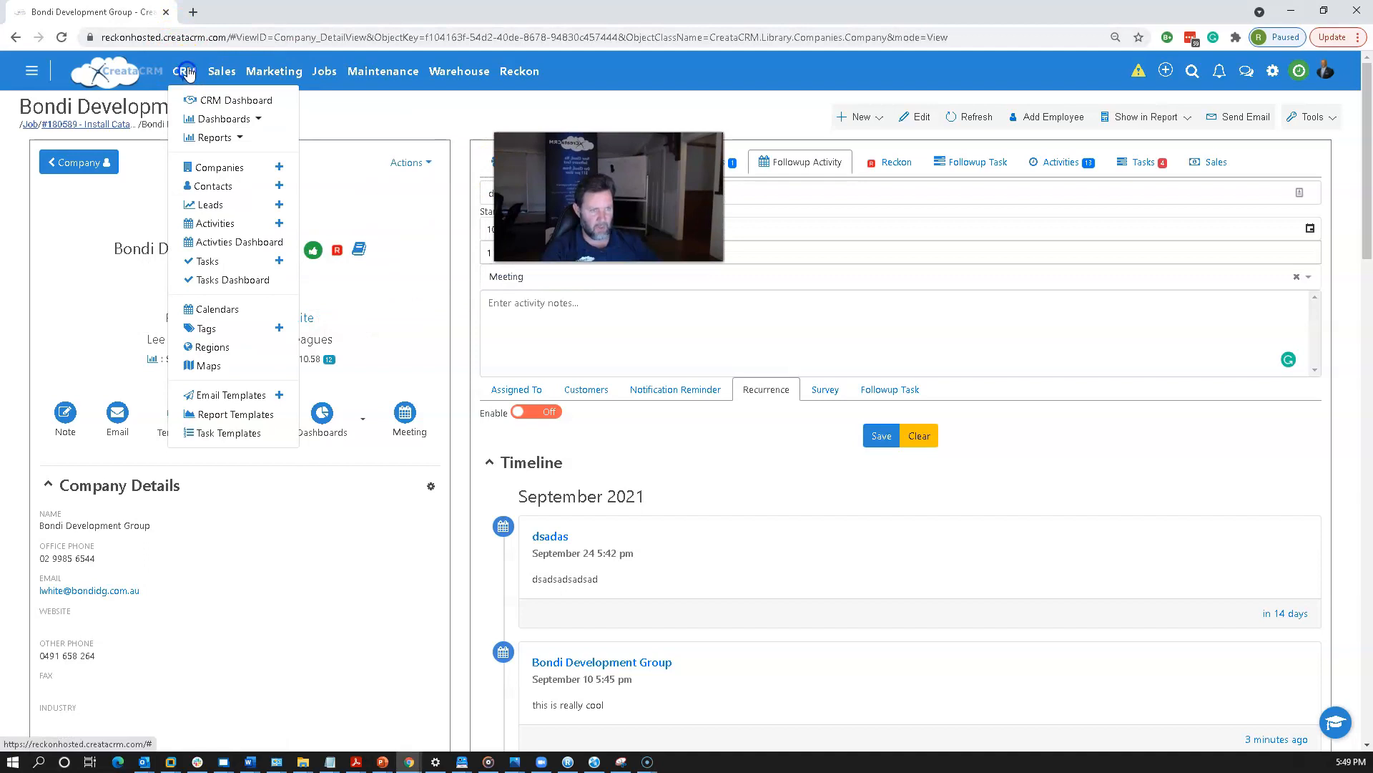
click(221, 309)
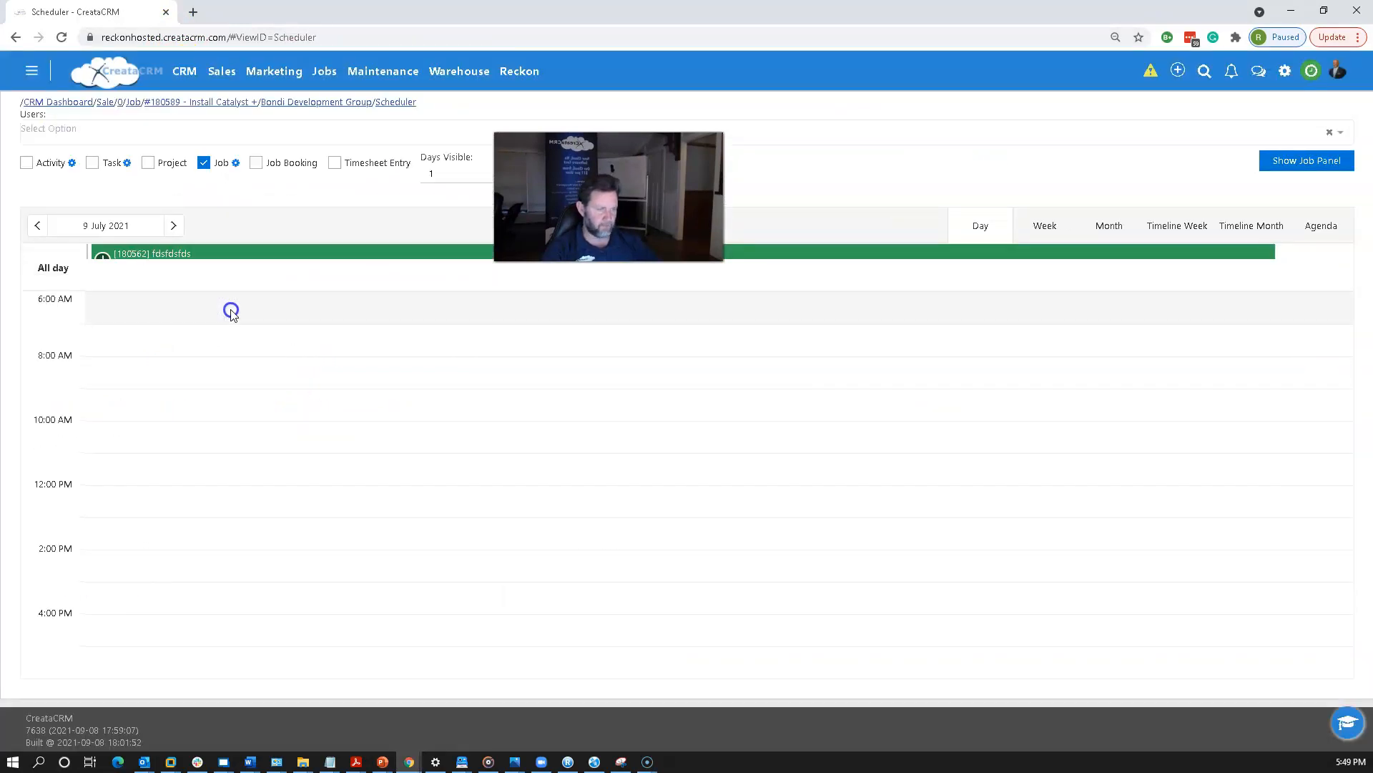
click(202, 163)
click(27, 163)
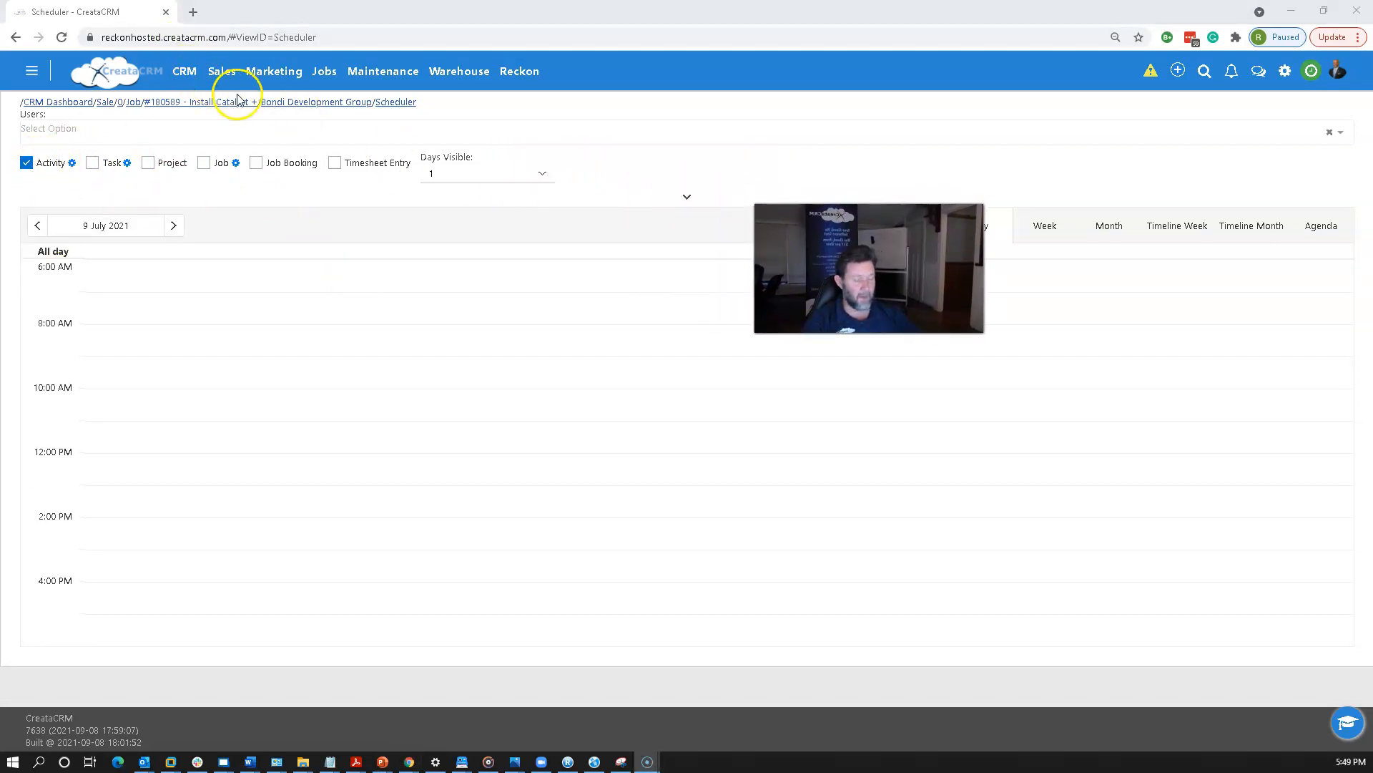
Set the calendar's day view to 10 September 2021
click(179, 73)
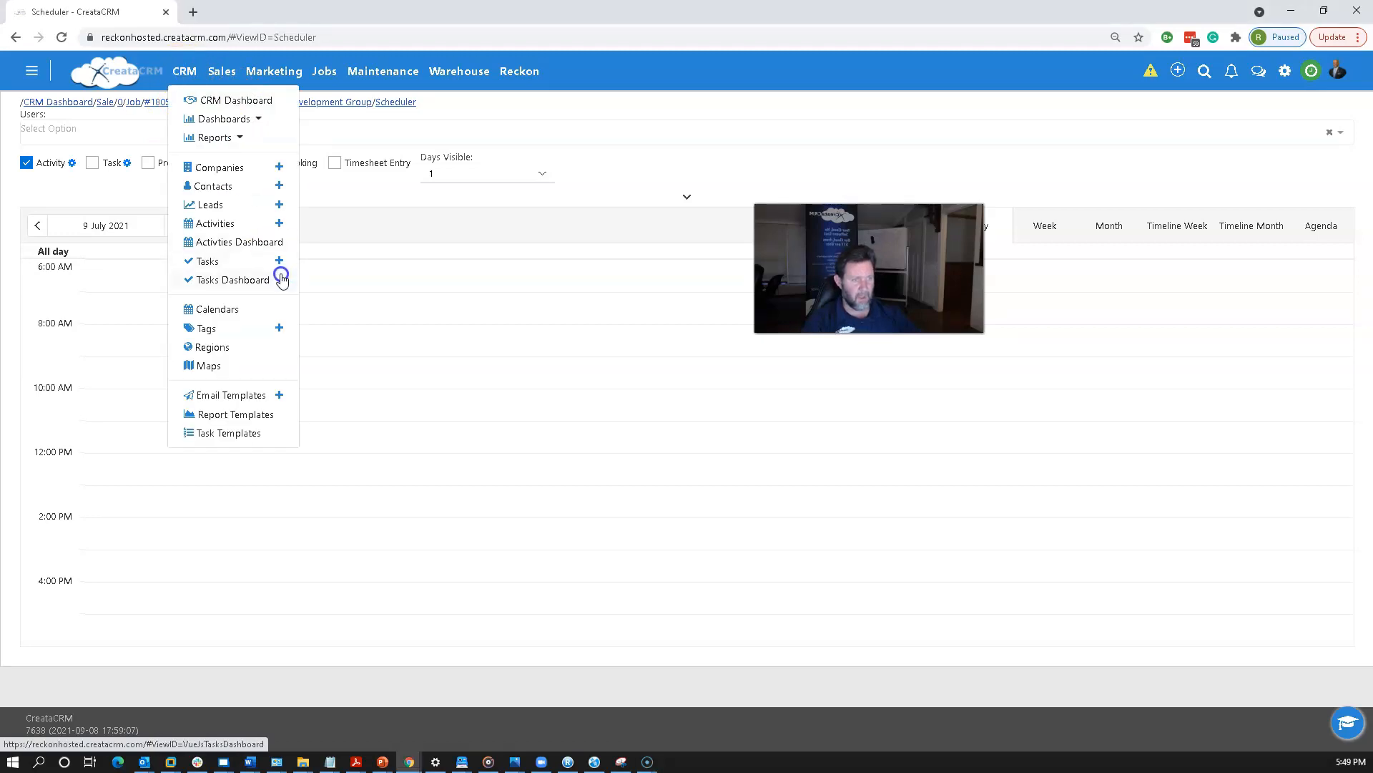
click(645, 160)
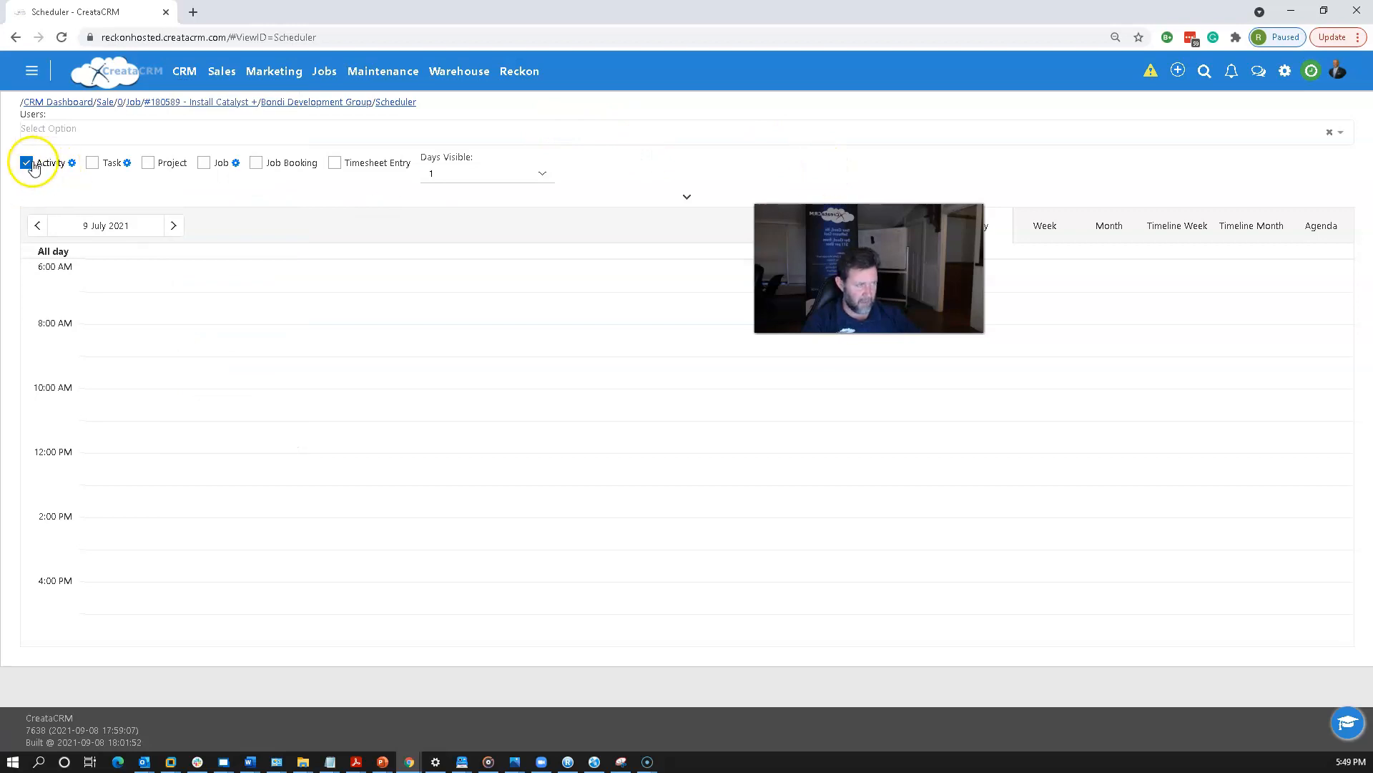
click(105, 225)
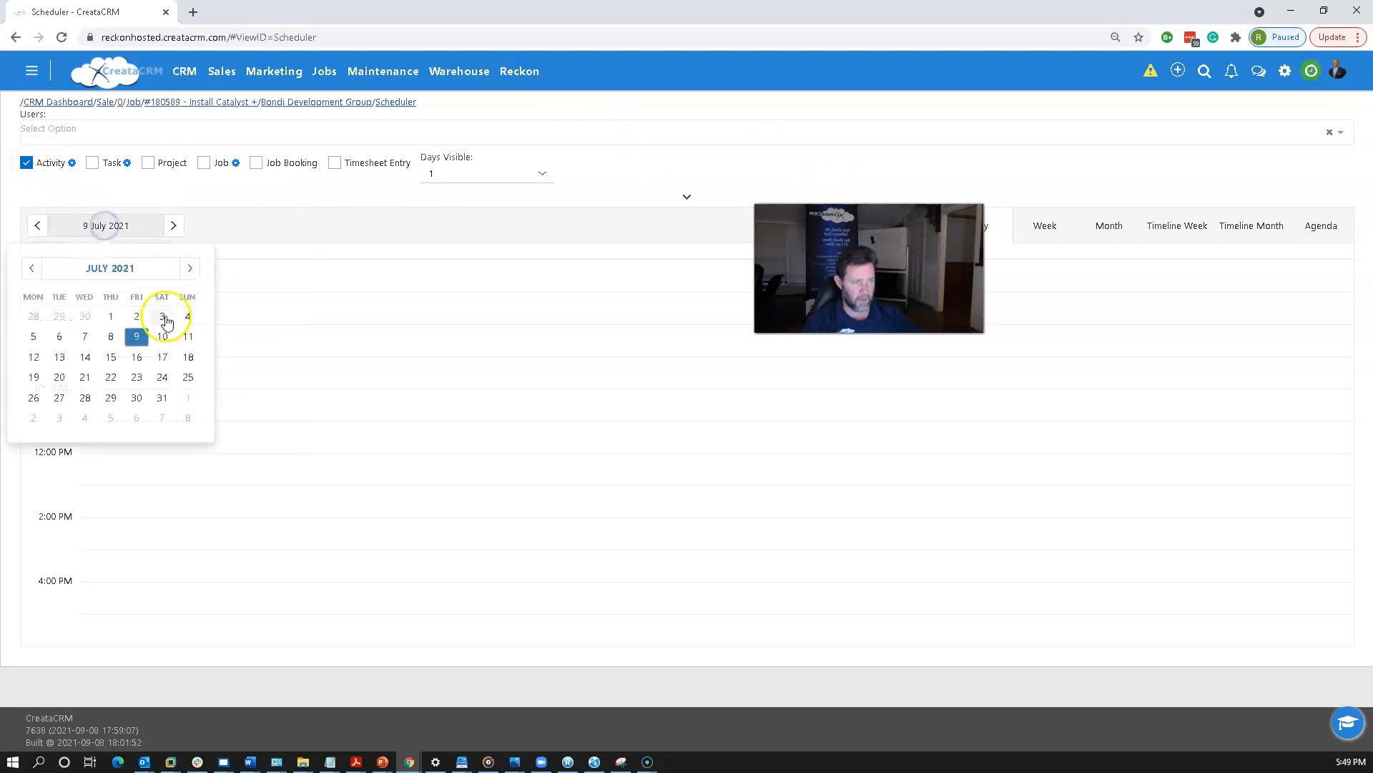
click(181, 273)
click(187, 268)
click(144, 339)
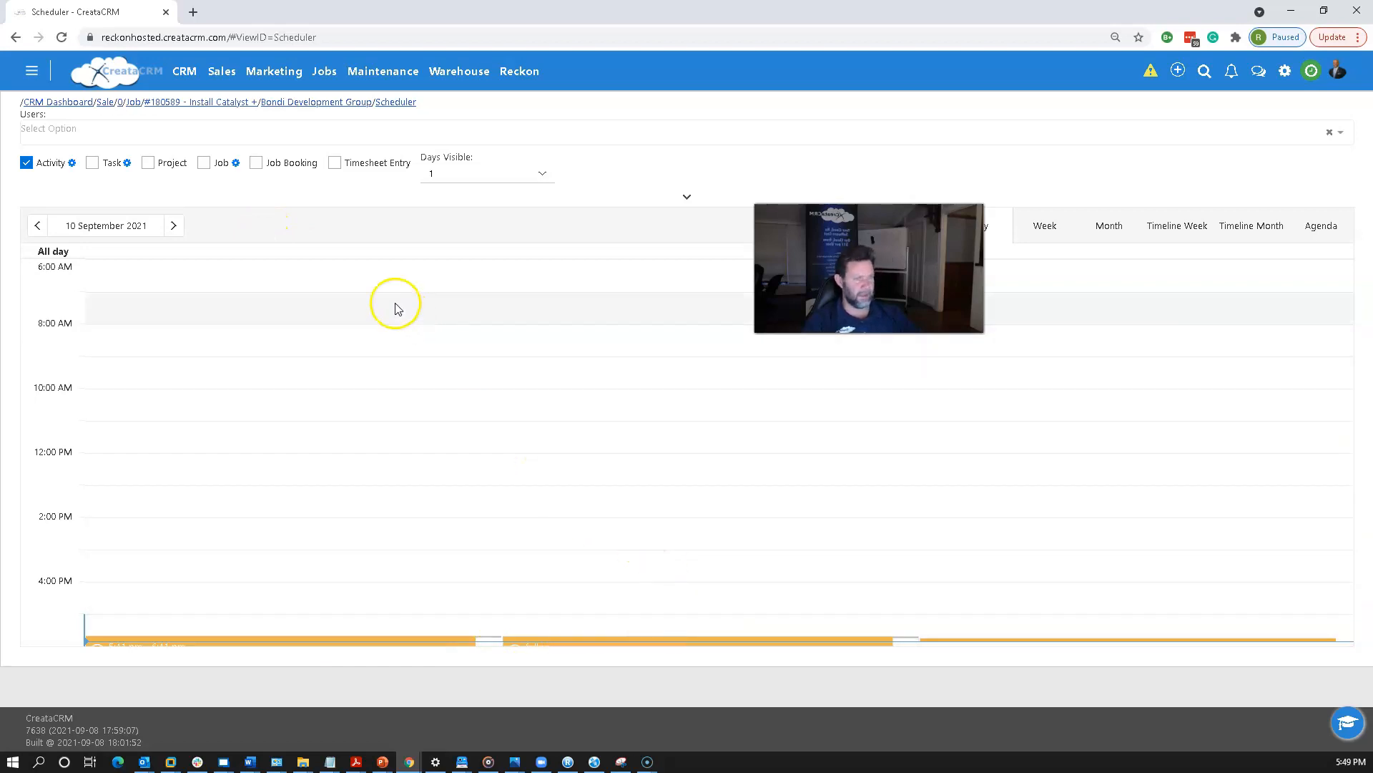
Expand the calendar's display settings and set the day end to 20:00 and the interval to 30 minutes
click(688, 198)
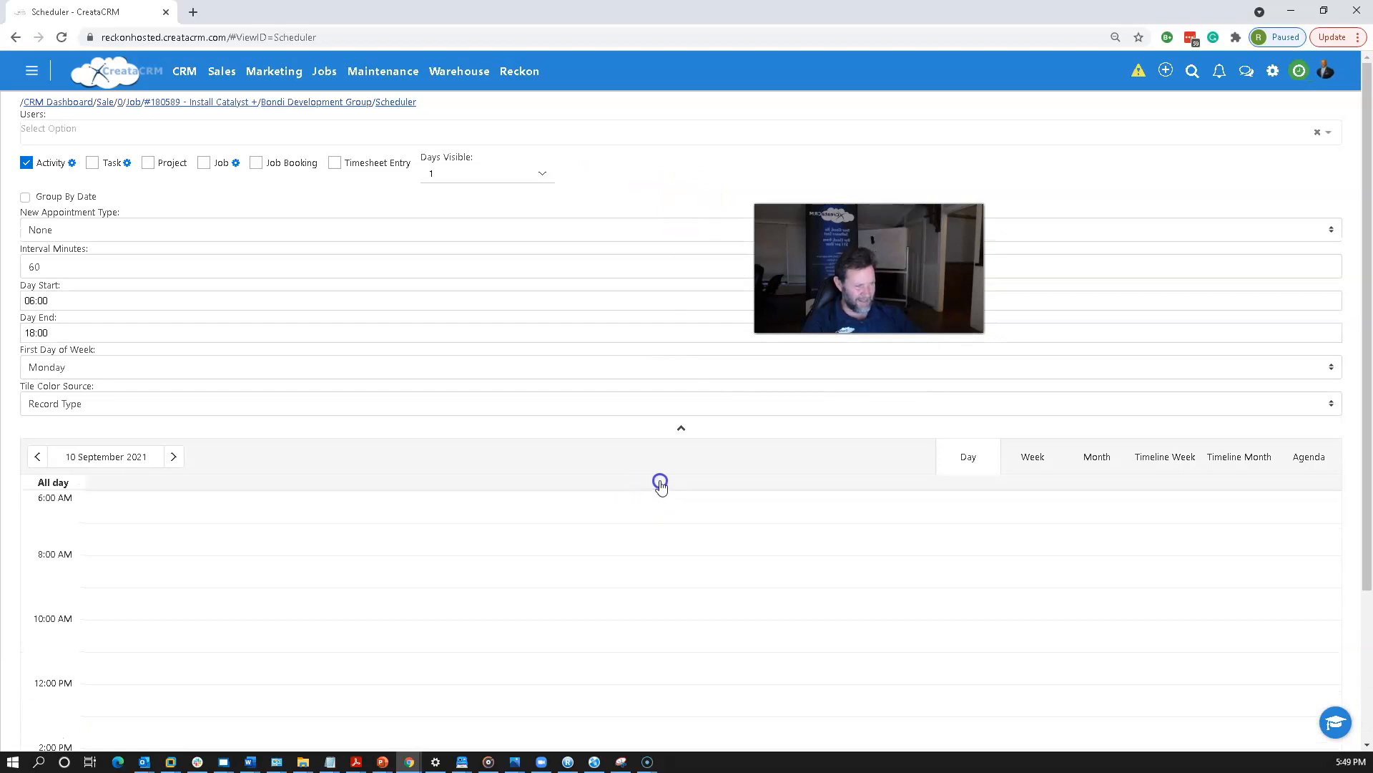
click(57, 331)
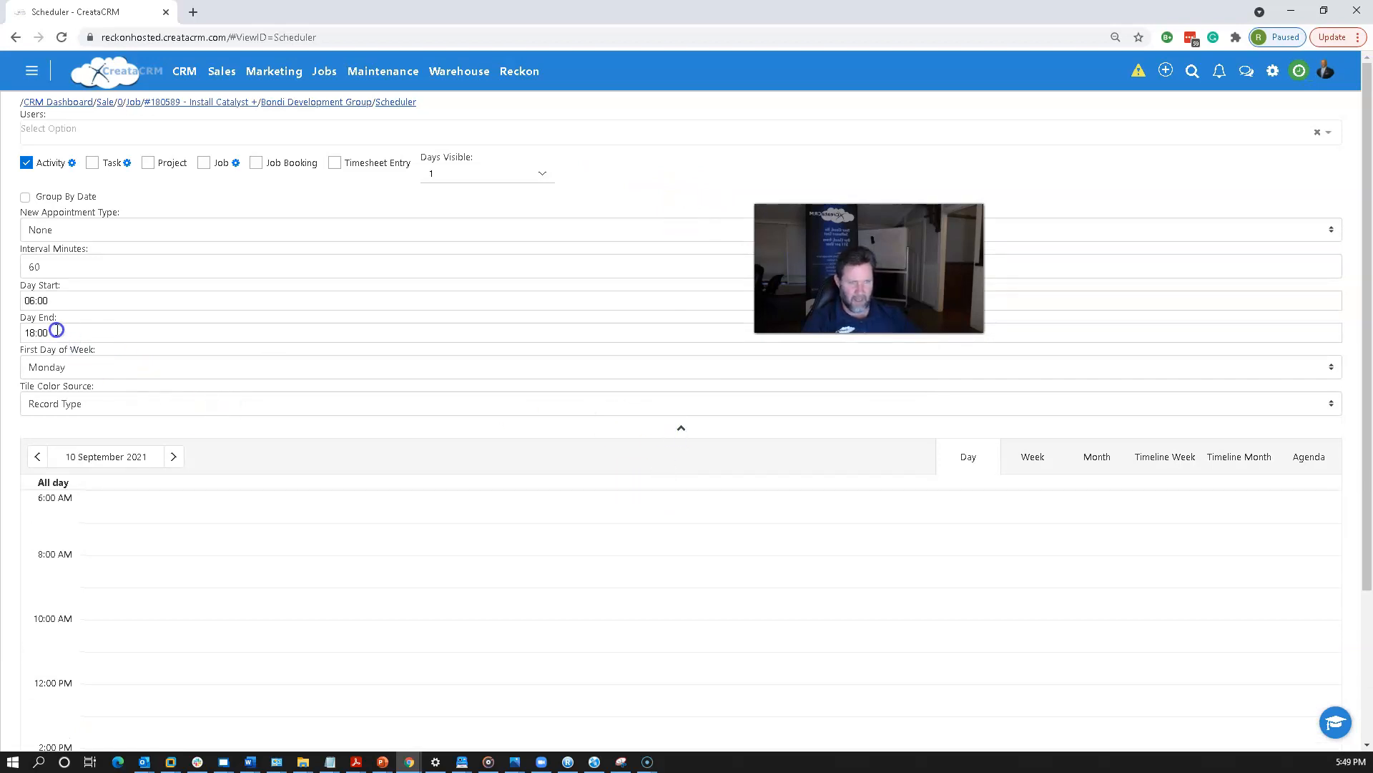
click(33, 331)
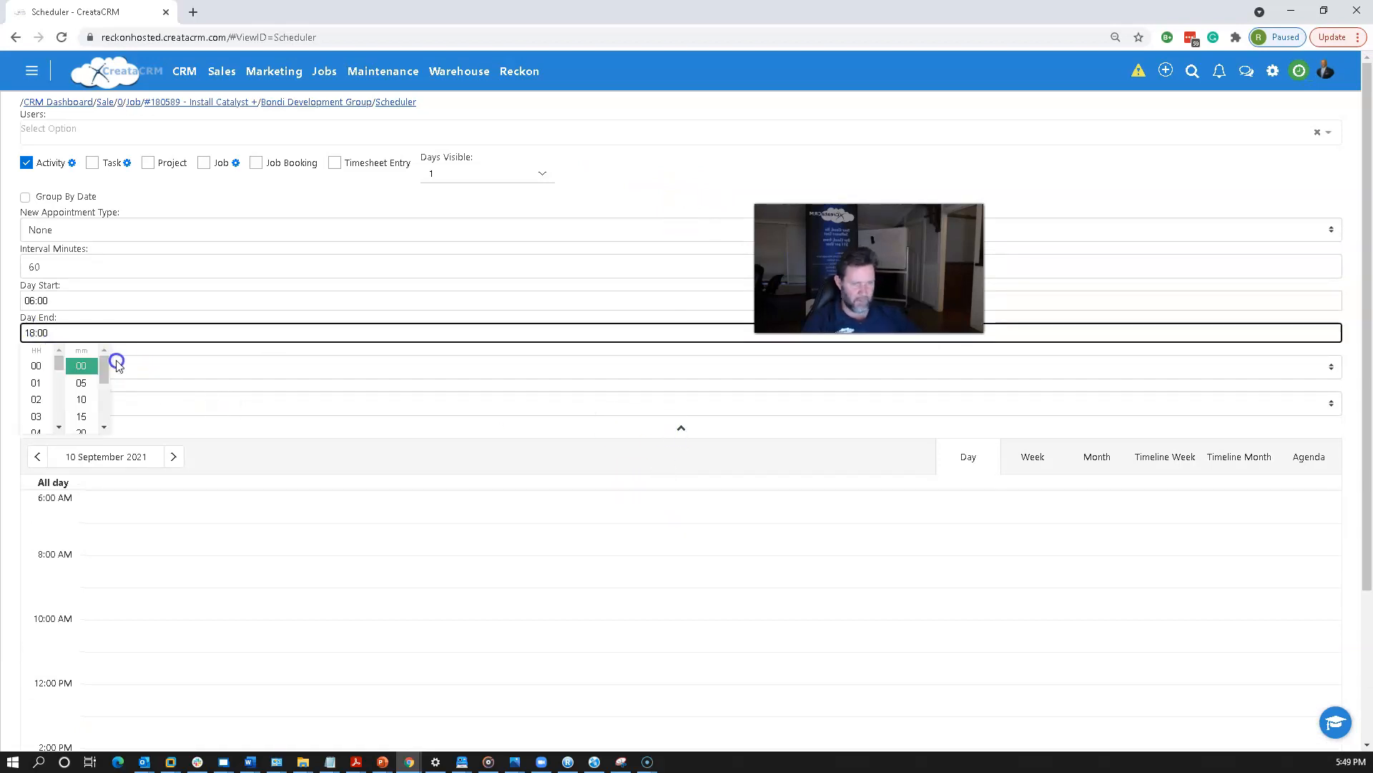
scroll(36, 382, down, 5)
click(35, 376)
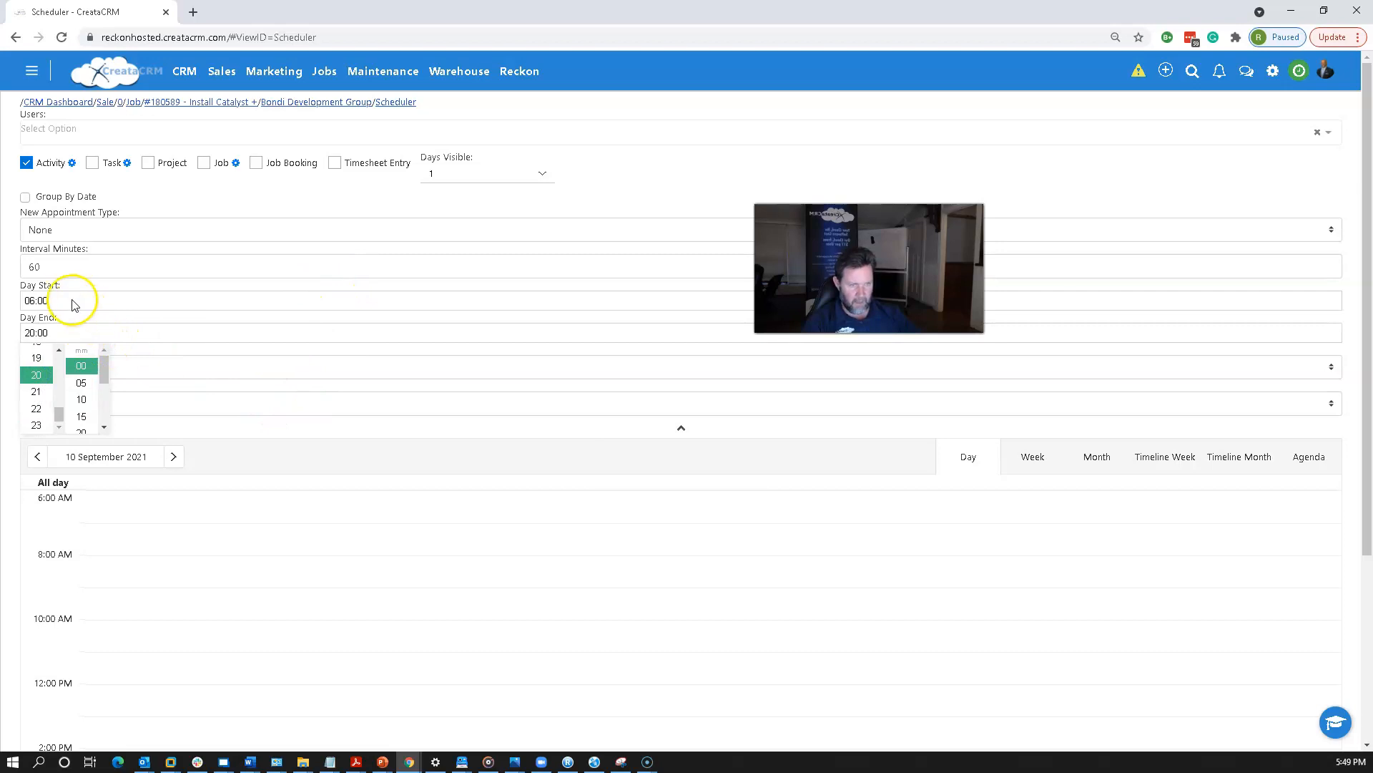
click(60, 262)
click(62, 264)
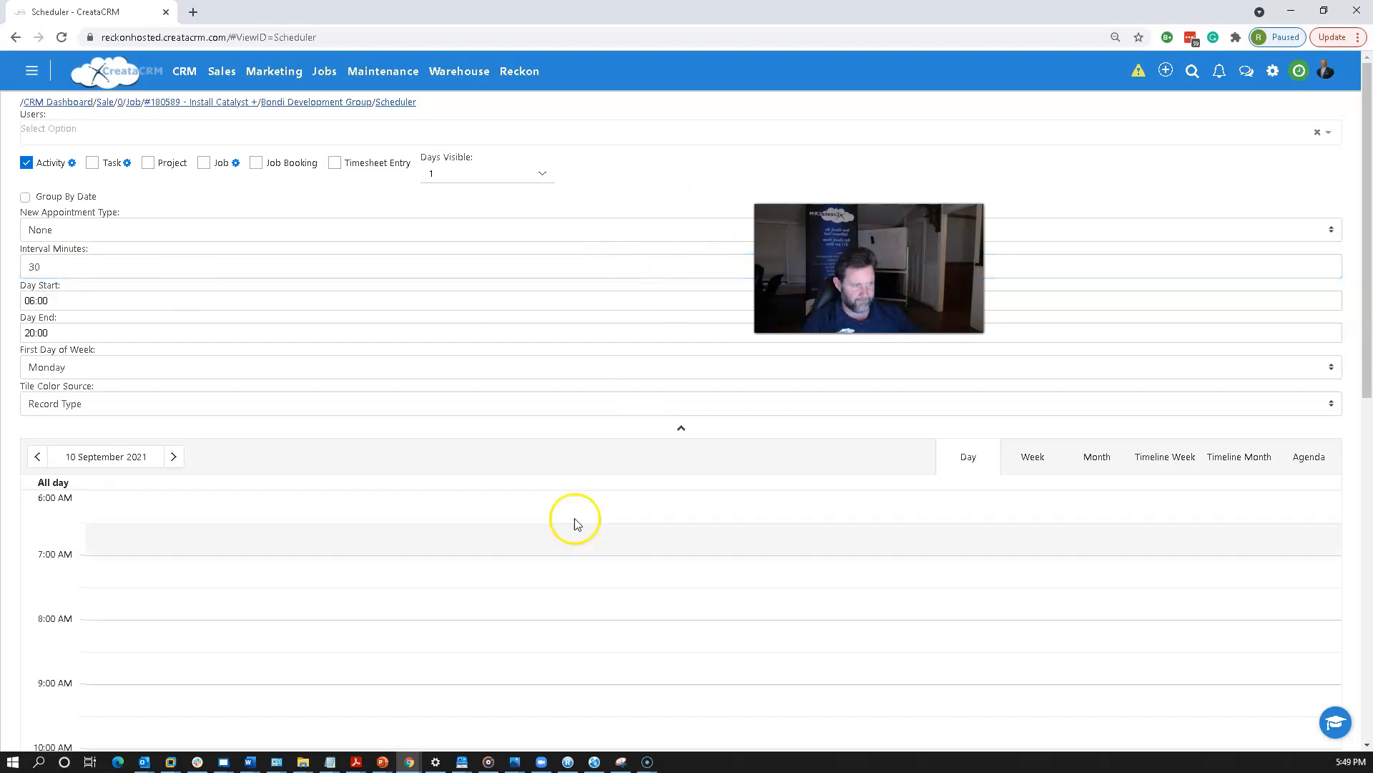
Set the calendar's tile color source to Item Type and check the evening activities
scroll(562, 542, down, 7)
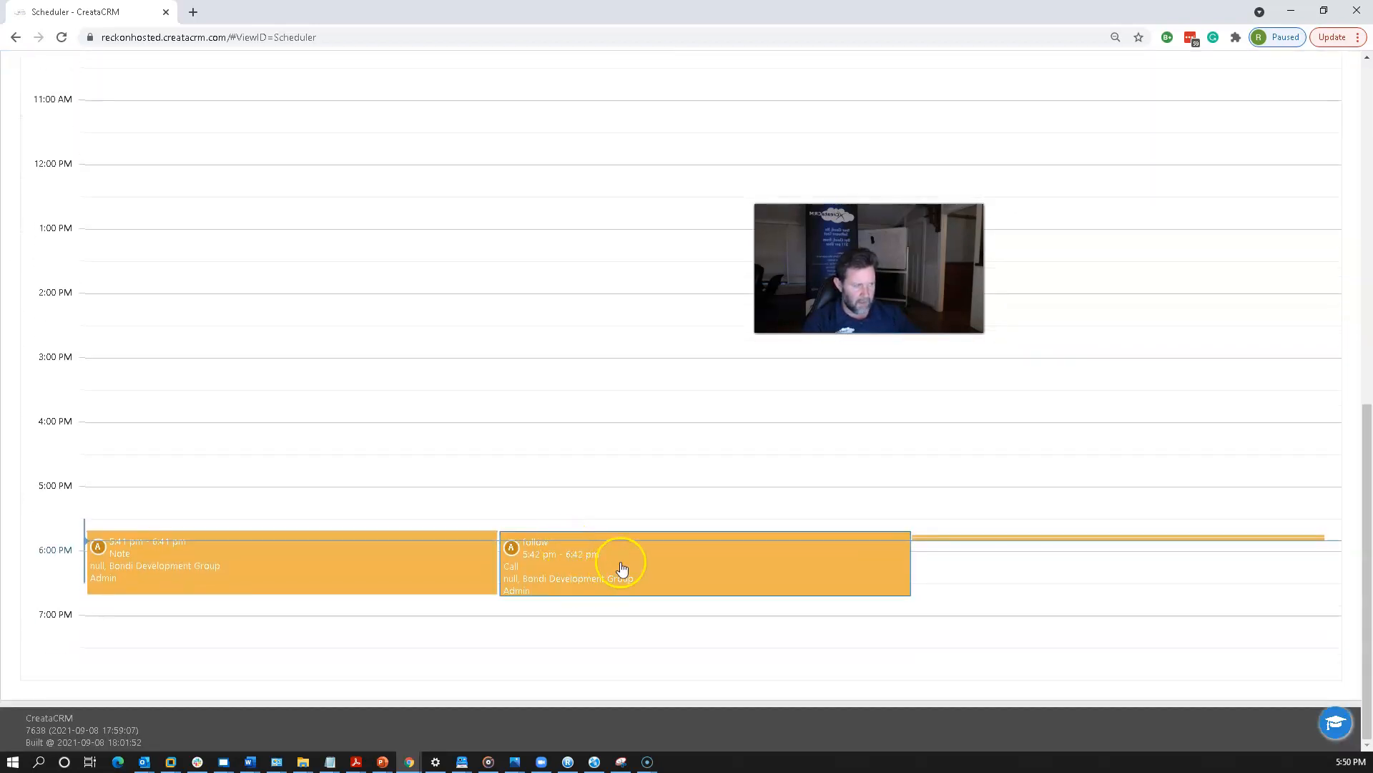
scroll(541, 478, up, 3)
scroll(541, 477, up, 6)
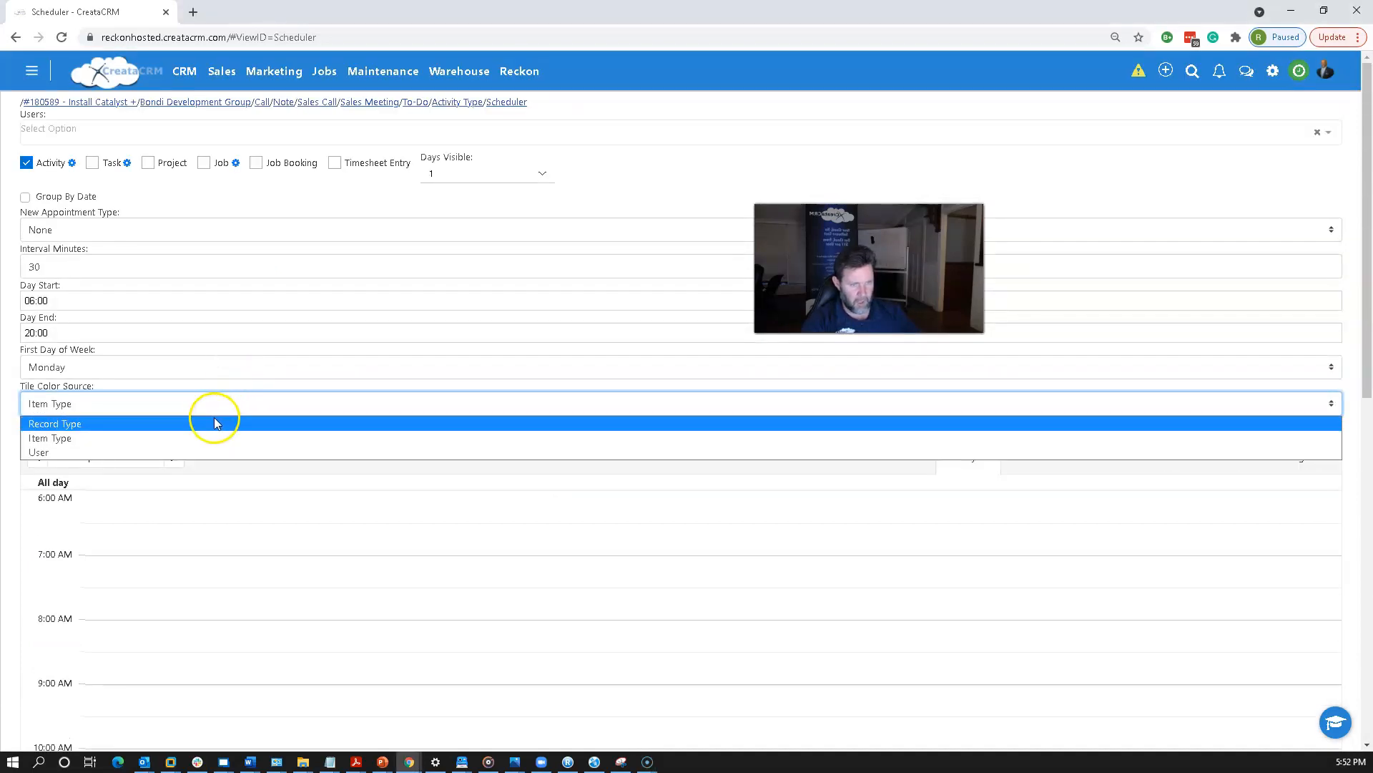
click(215, 434)
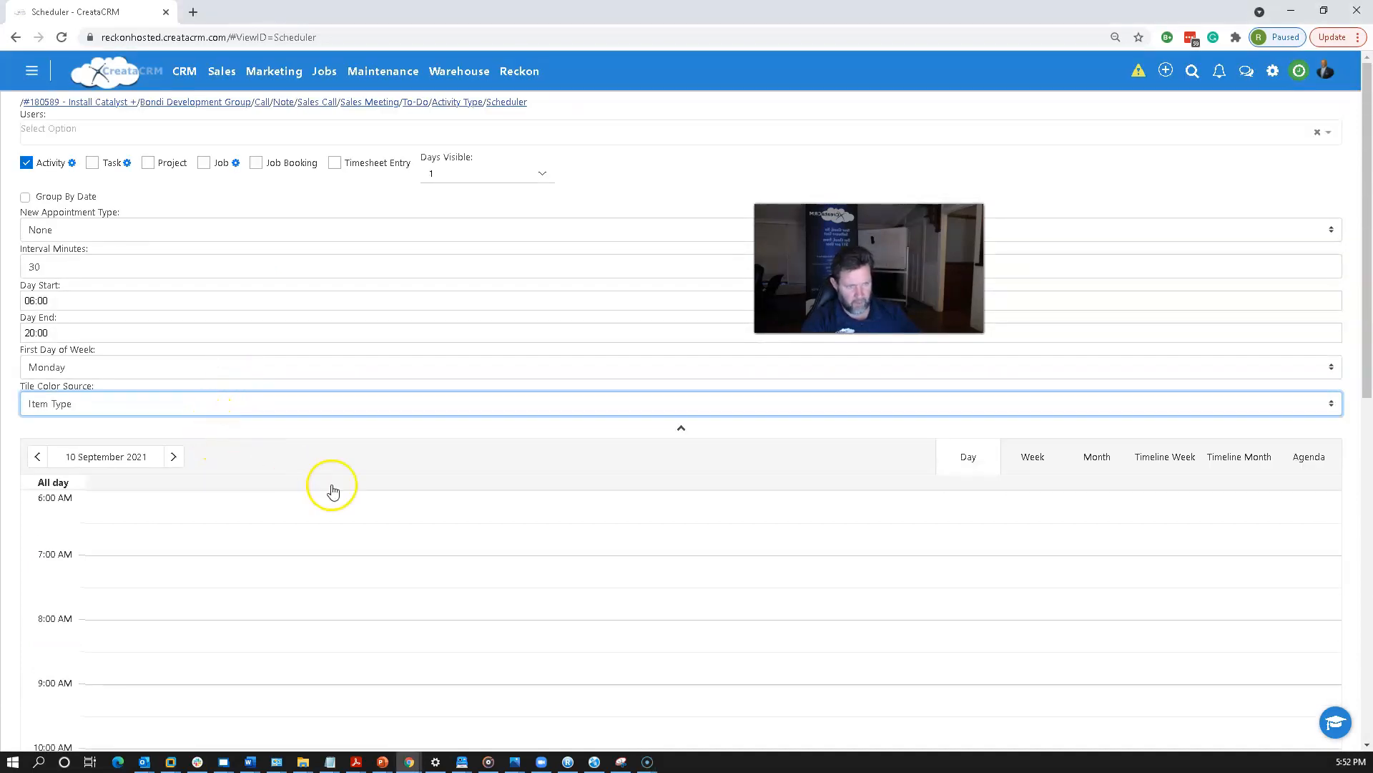
scroll(415, 577, down, 10)
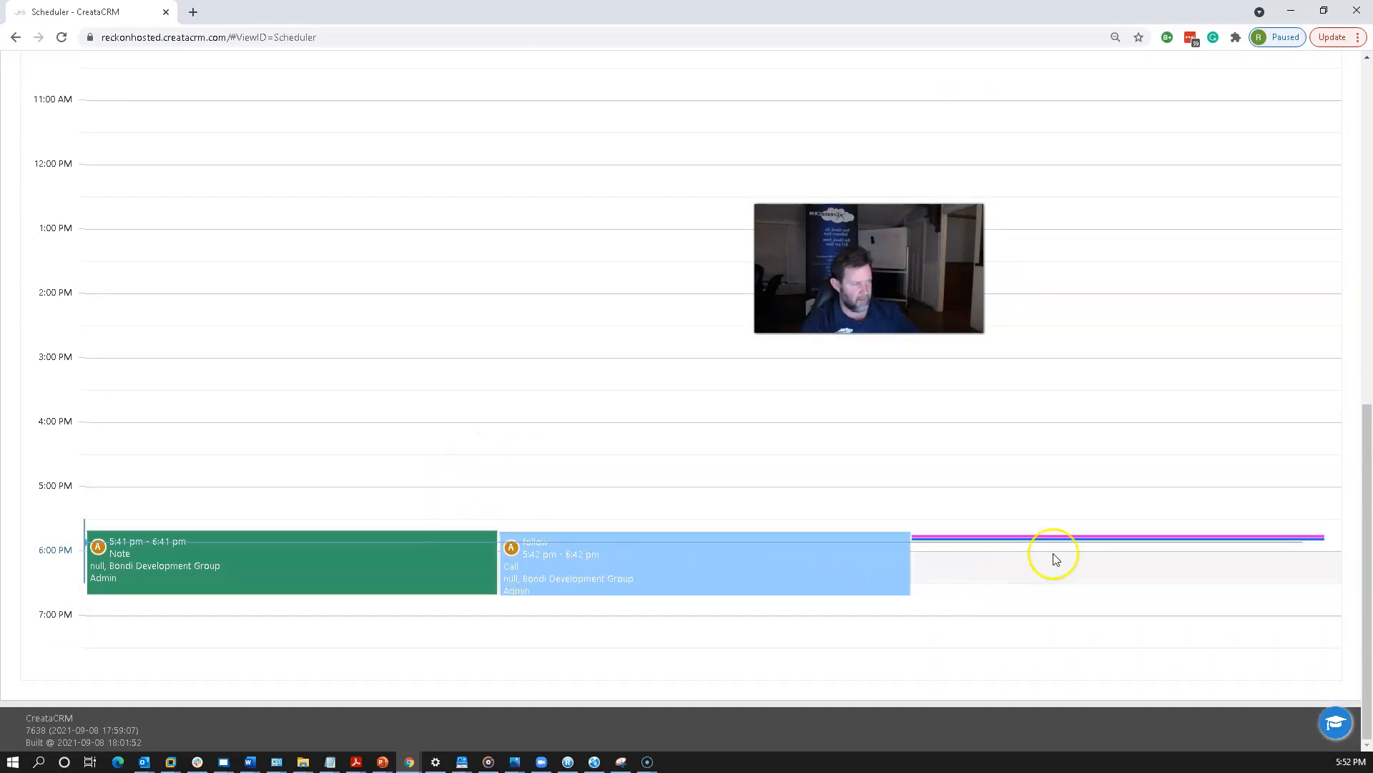
View the details of the evening note and call activities in the calendar's day view
click(226, 572)
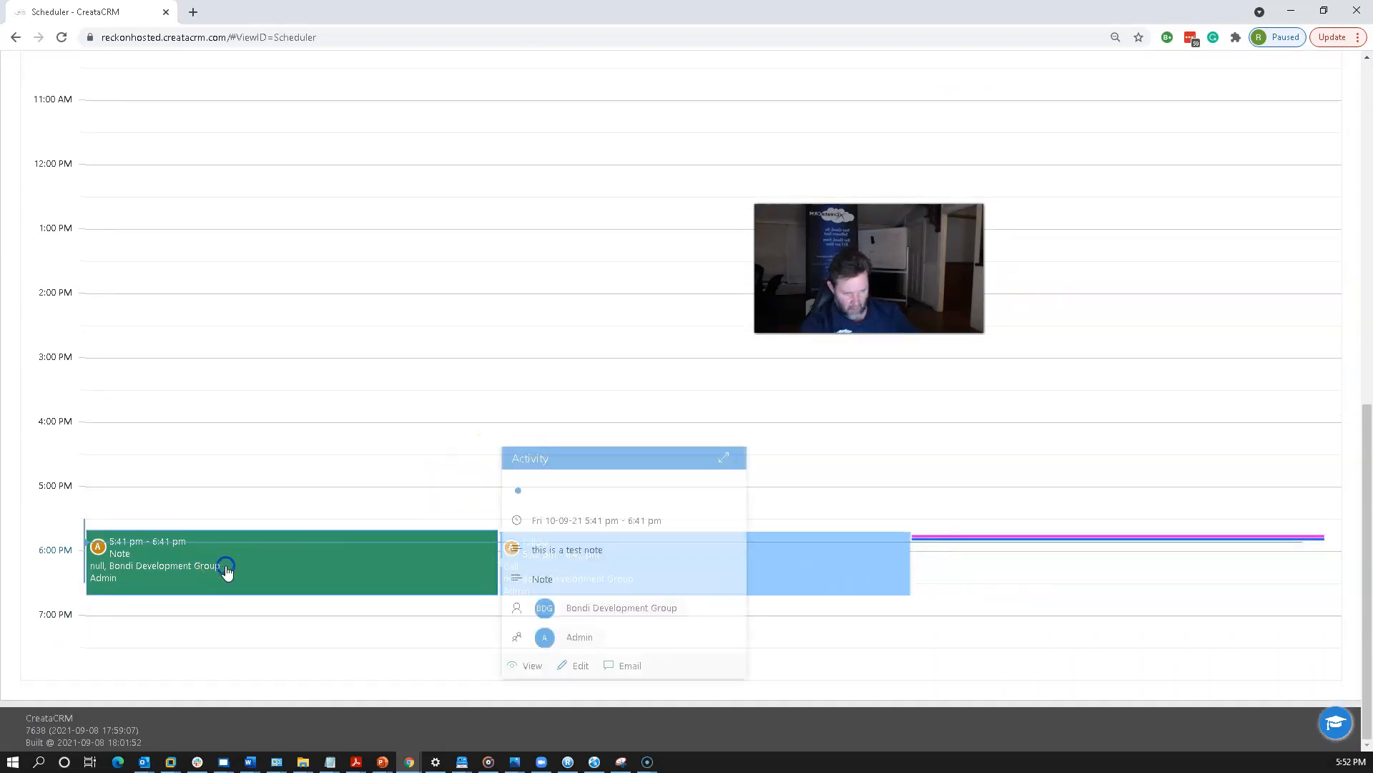
click(778, 549)
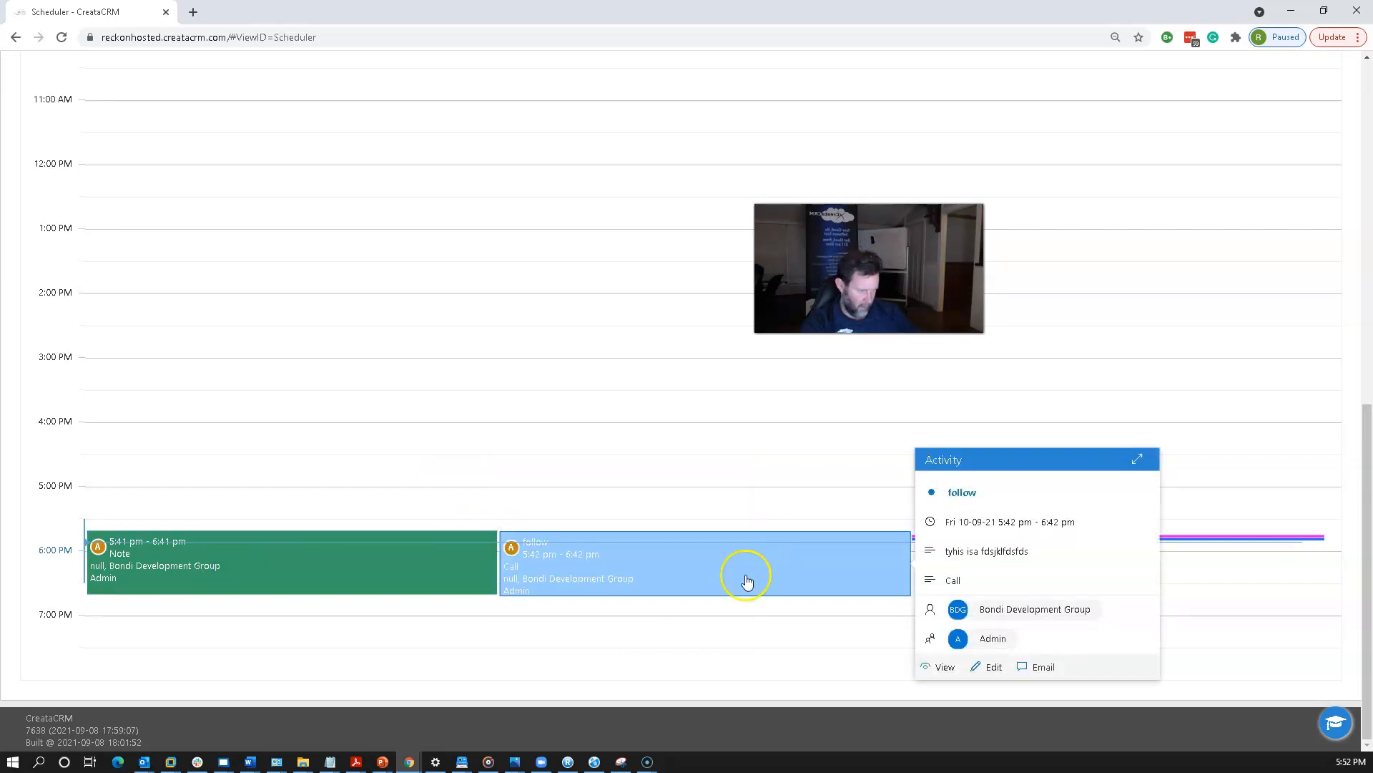
scroll(659, 477, up, 2)
scroll(659, 478, down, 2)
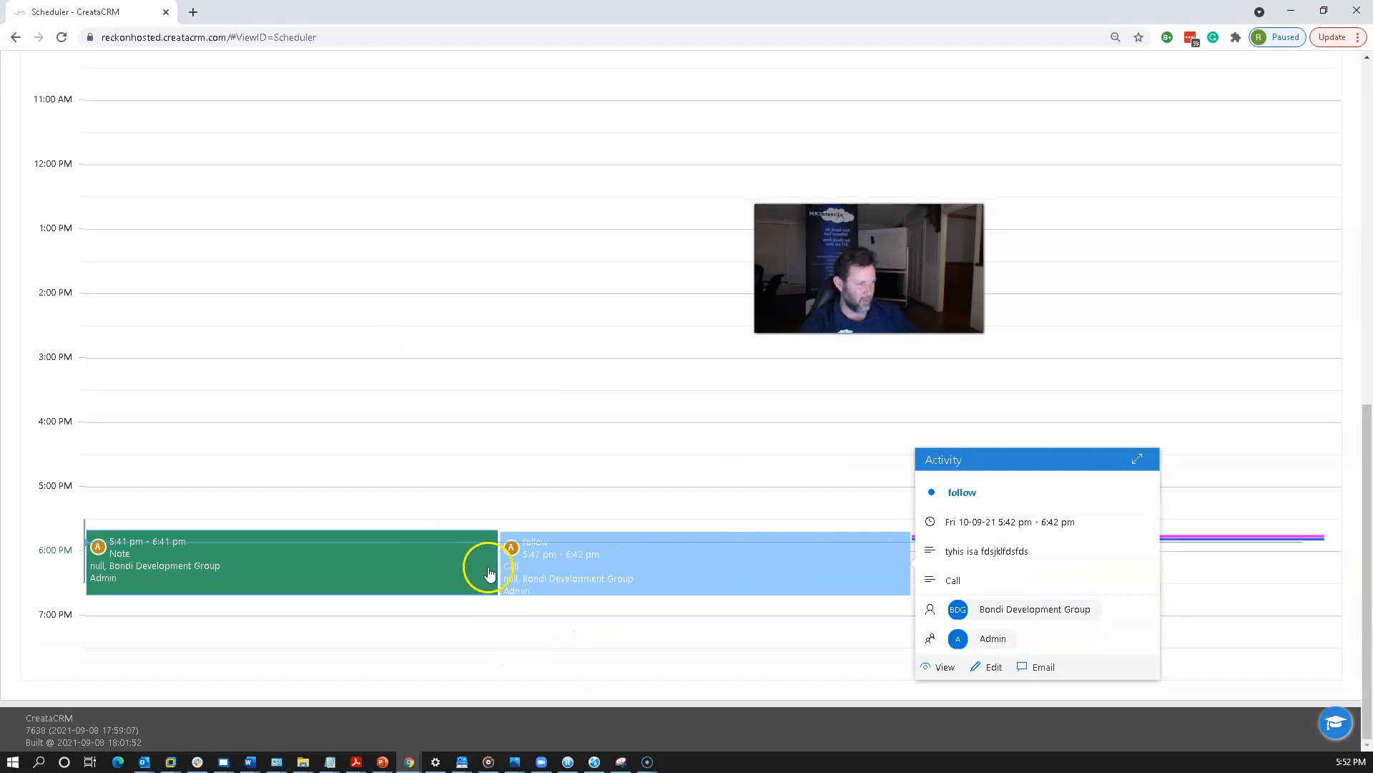
scroll(489, 569, up, 9)
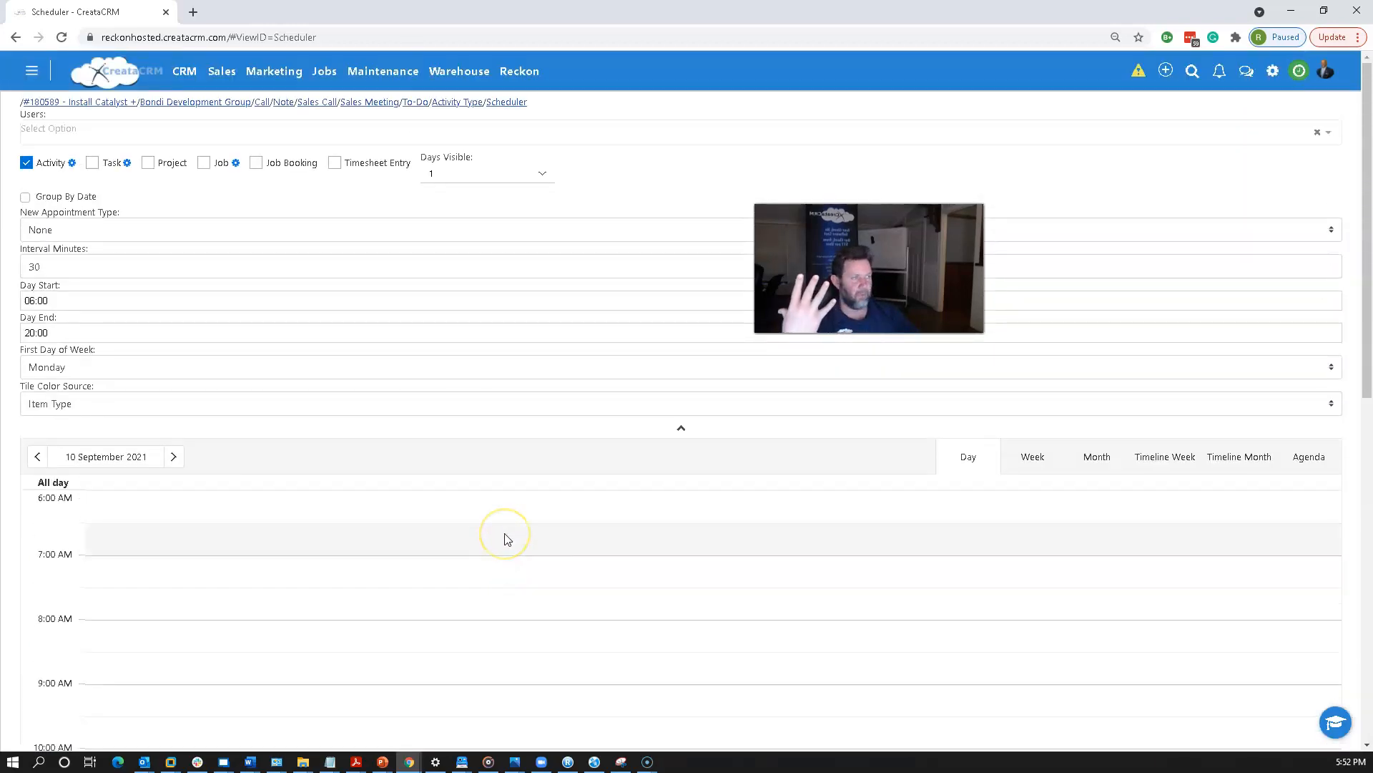
Switch the calendar to the week view for 6-12 September 2021 and check Friday evening's activities
click(1035, 457)
scroll(279, 401, down, 10)
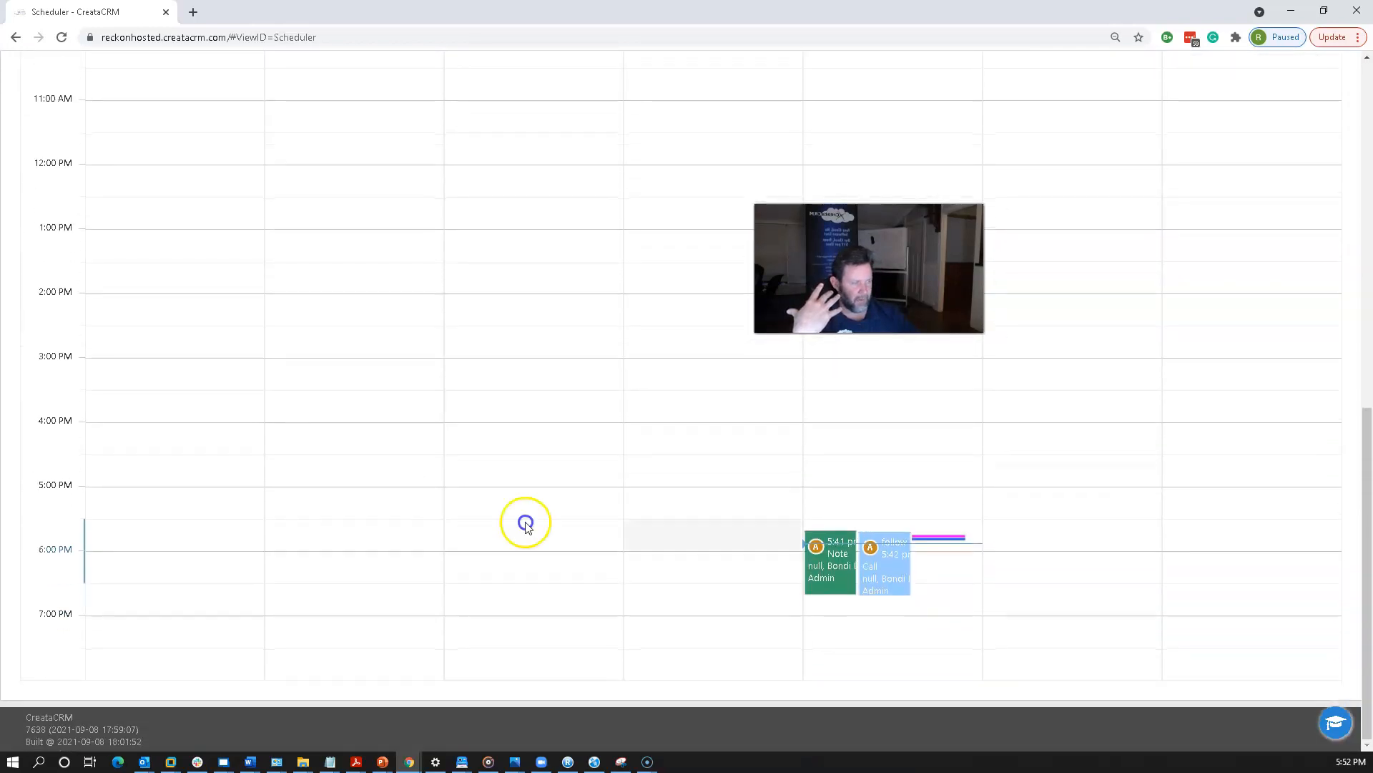
scroll(576, 535, up, 3)
scroll(576, 535, down, 4)
scroll(576, 535, up, 10)
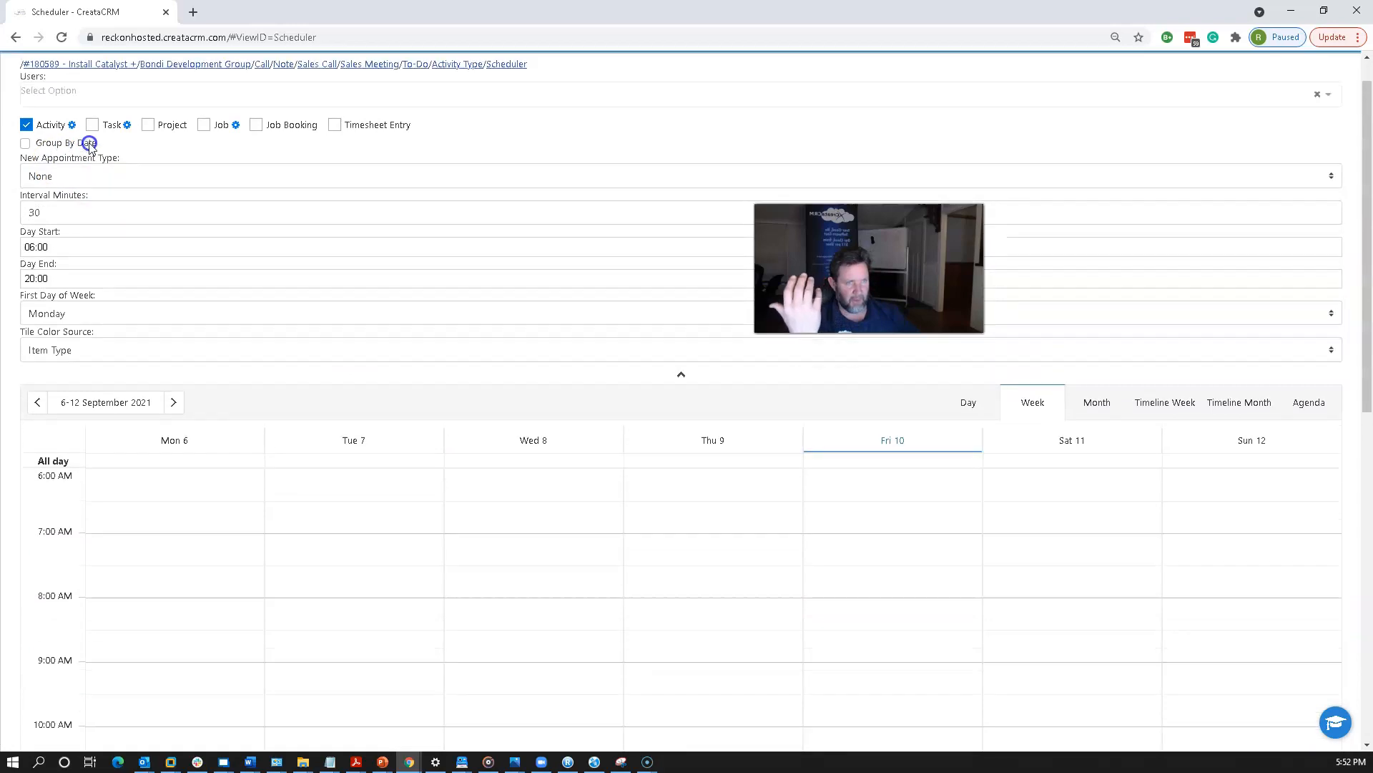
Filter the weekly calendar to the builder user and check that user's activities
click(141, 132)
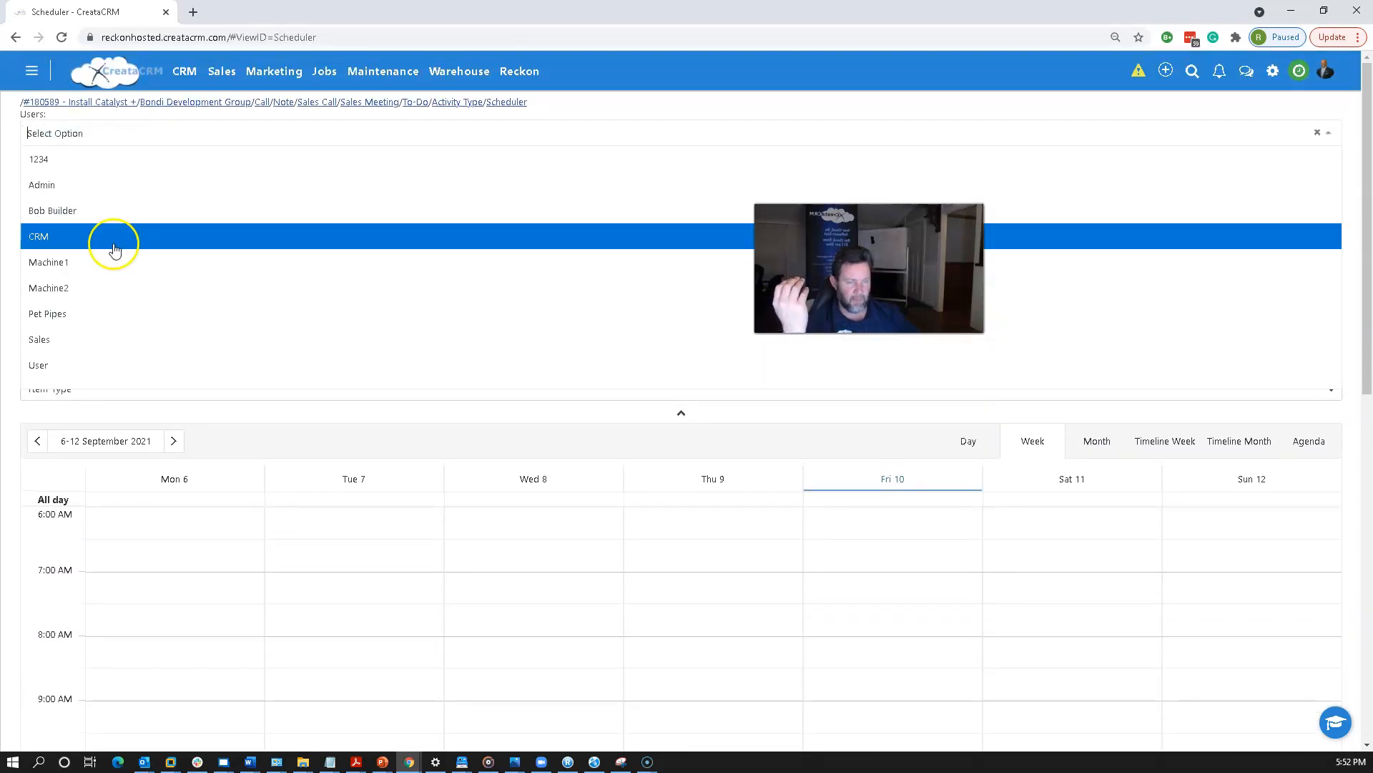
click(128, 209)
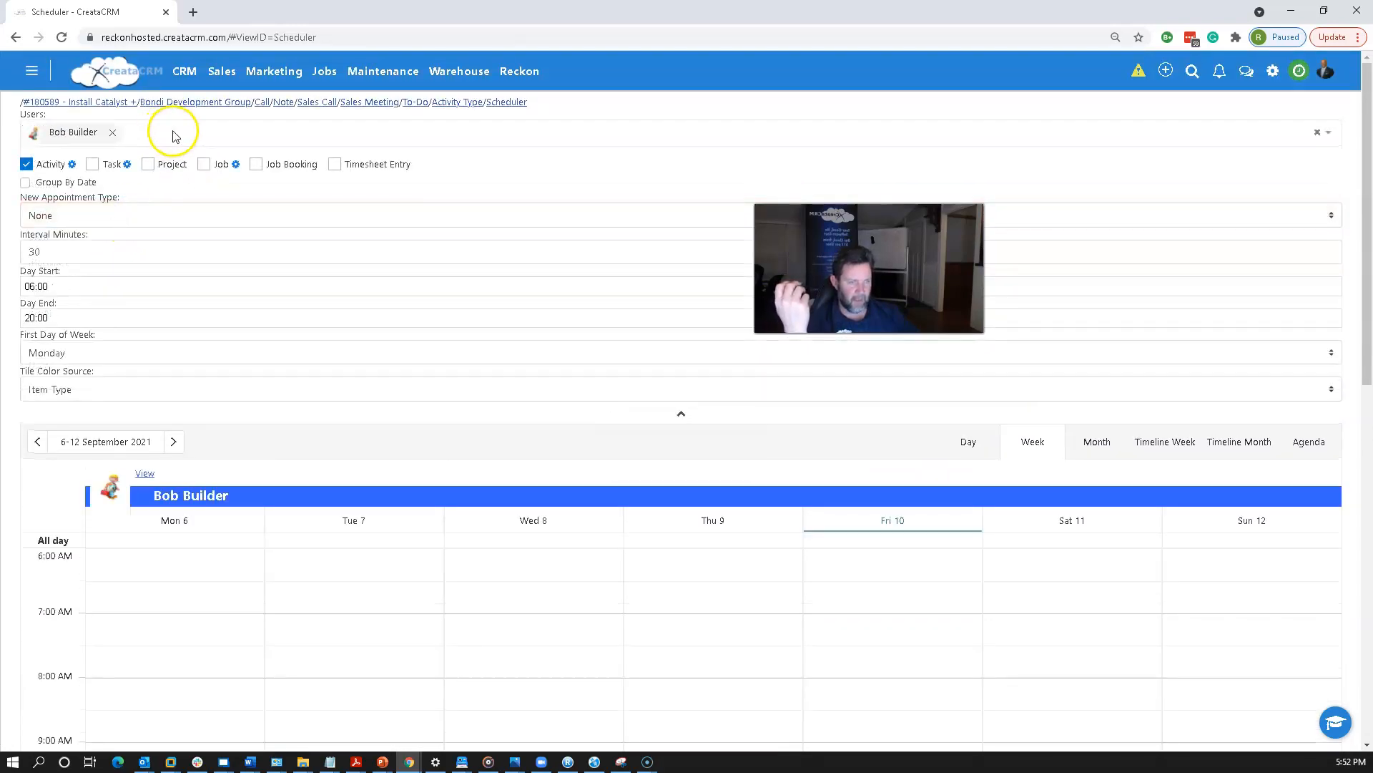
scroll(312, 485, down, 6)
scroll(312, 485, up, 6)
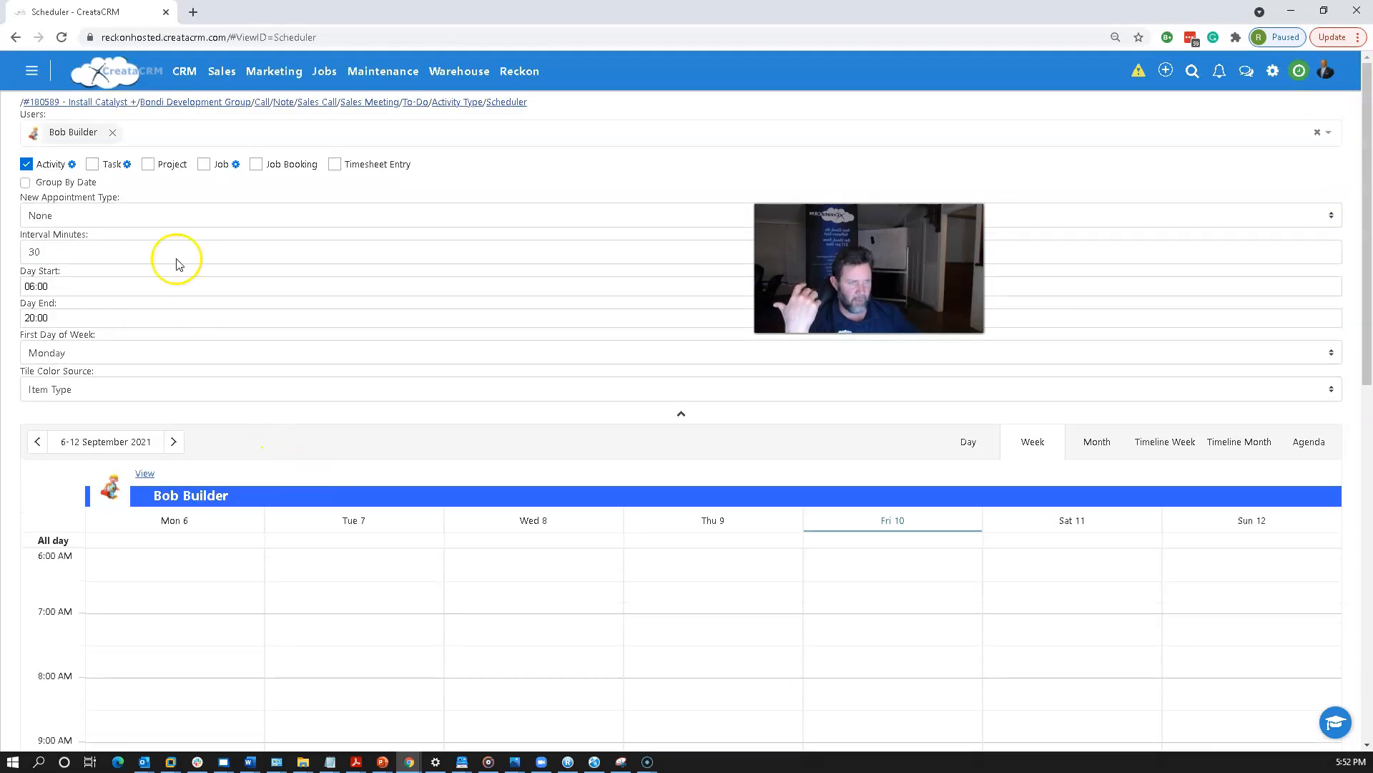
Add Admin alongside the builder in the calendar's user filter, compare their weeks, and collapse the display settings
click(153, 133)
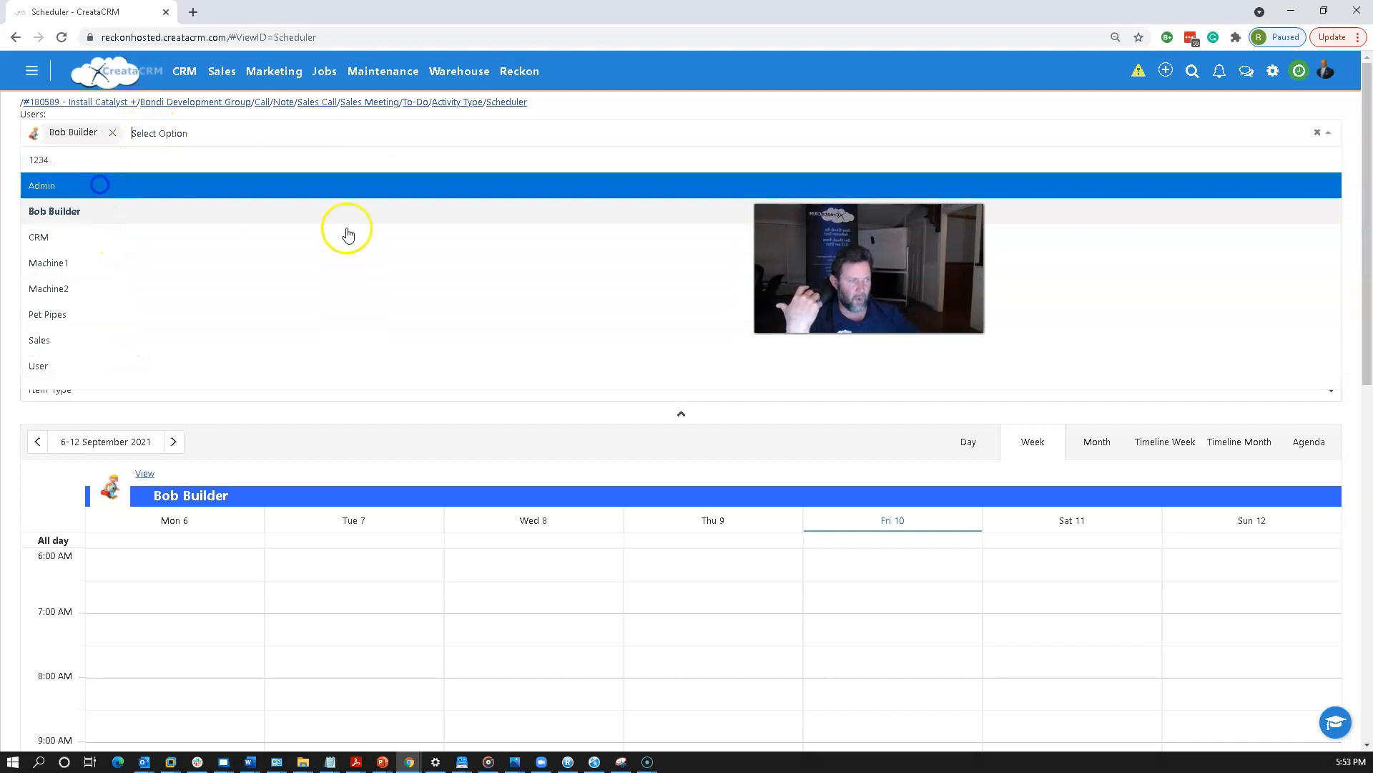
click(99, 184)
scroll(457, 419, down, 10)
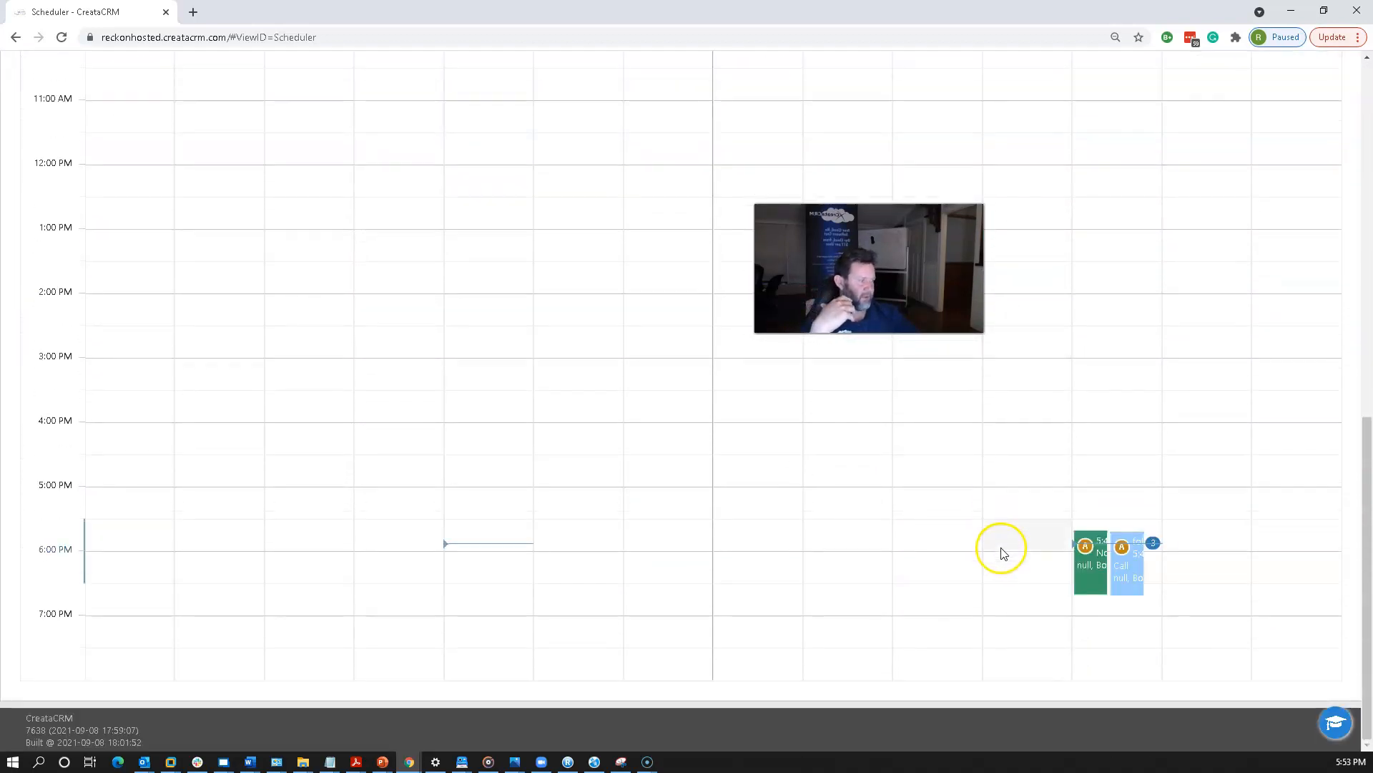
scroll(930, 566, up, 2)
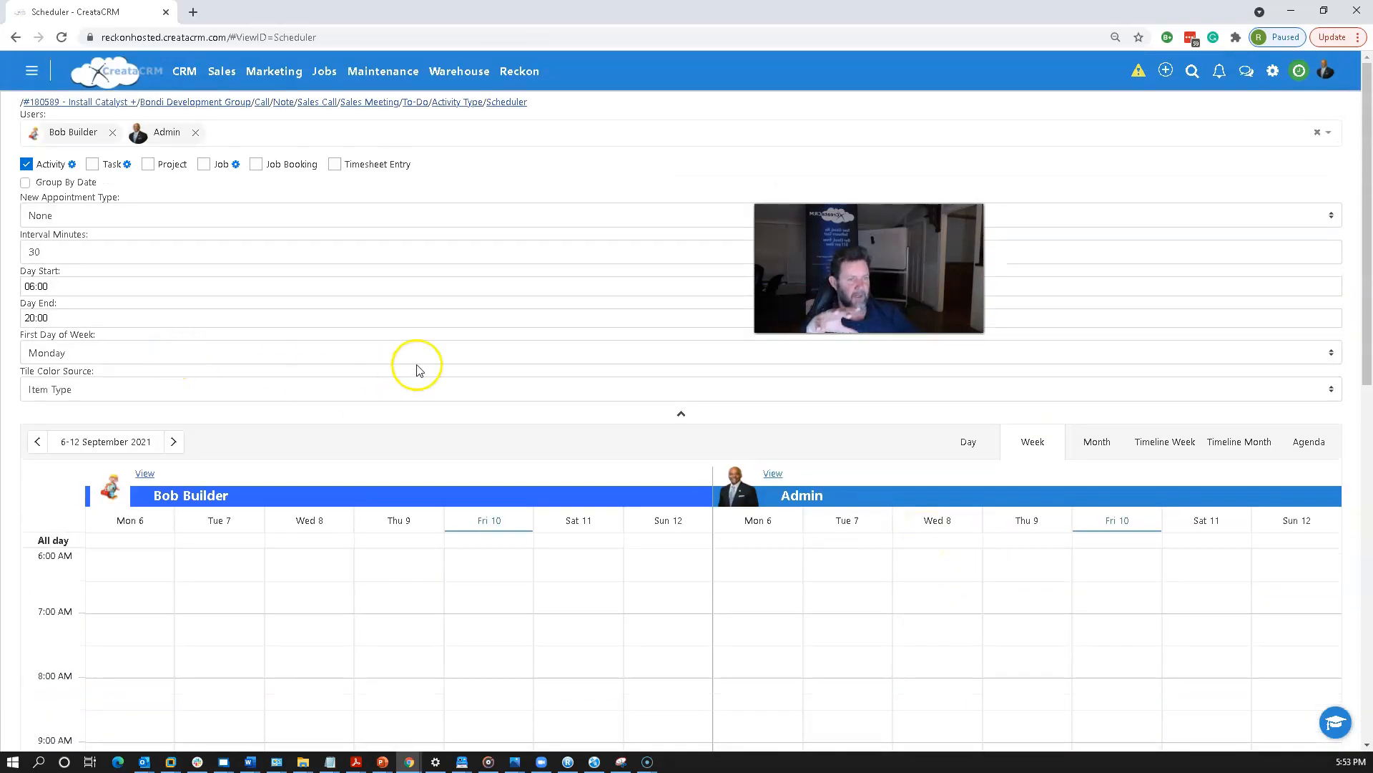
click(681, 414)
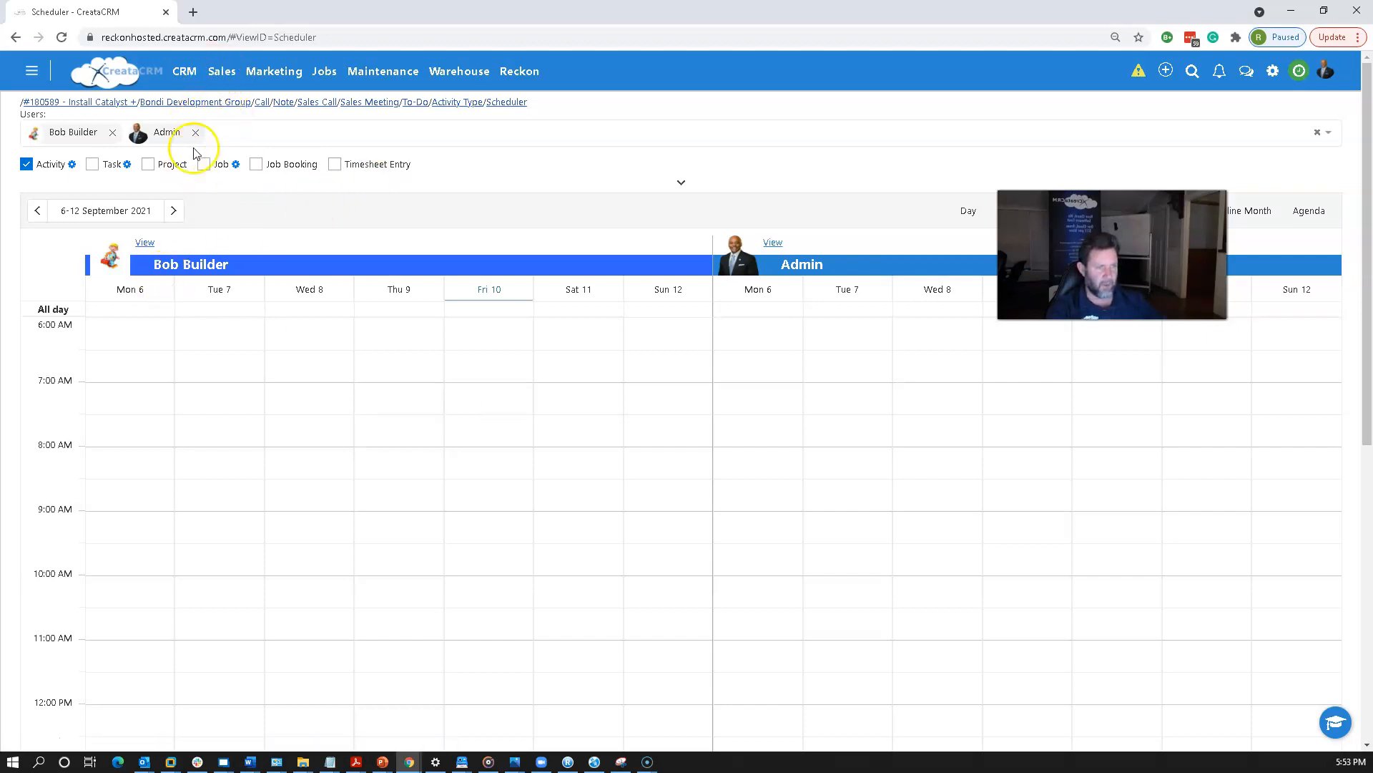
Open the Bondi Development Group company record from the global search results and dismiss the search
click(1192, 71)
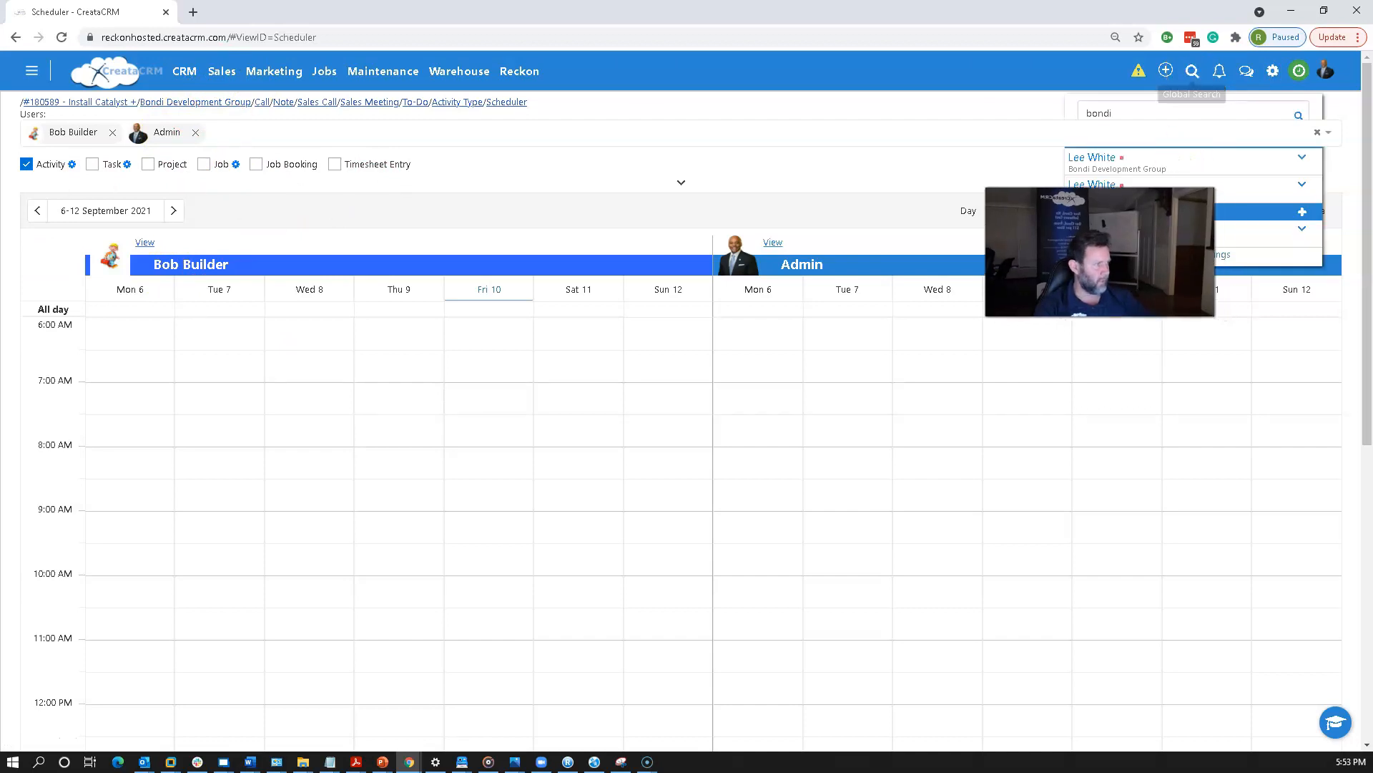
click(1137, 230)
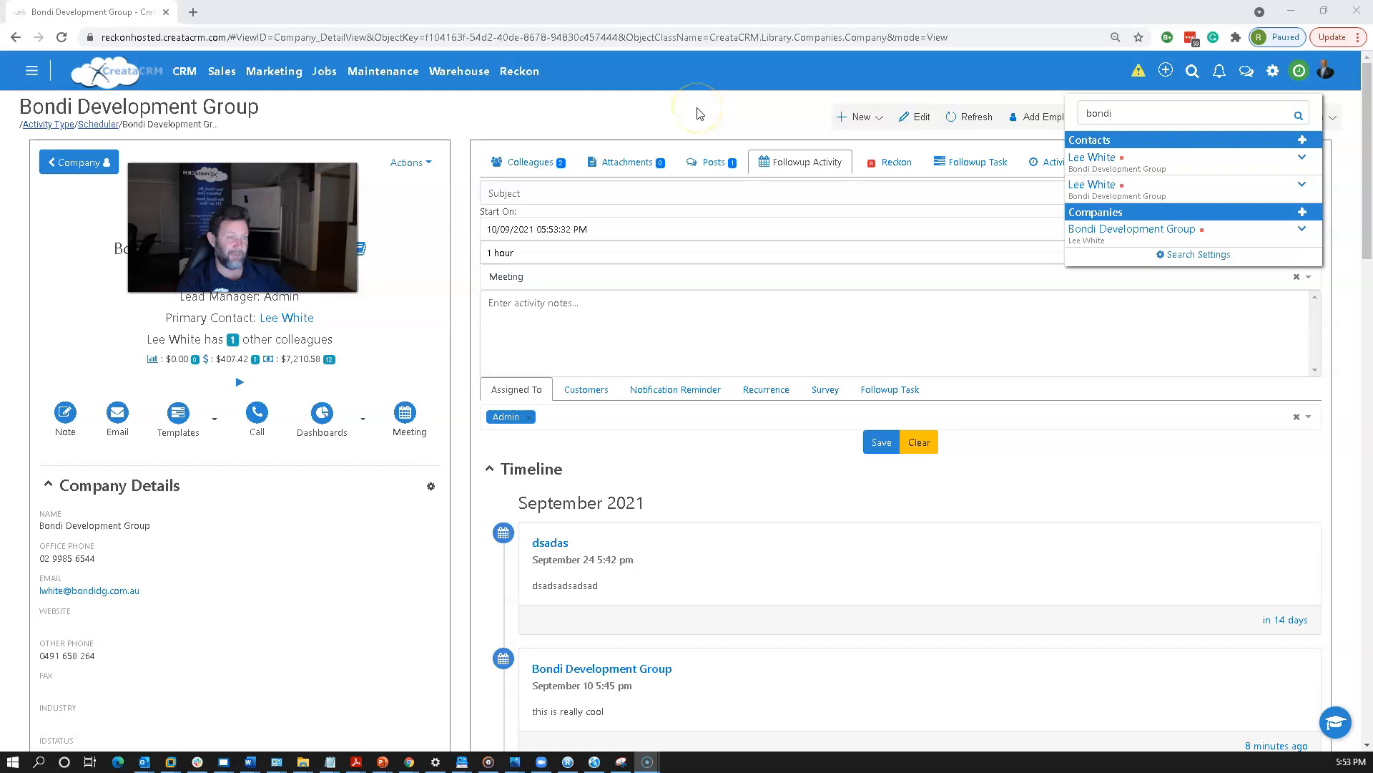
click(698, 113)
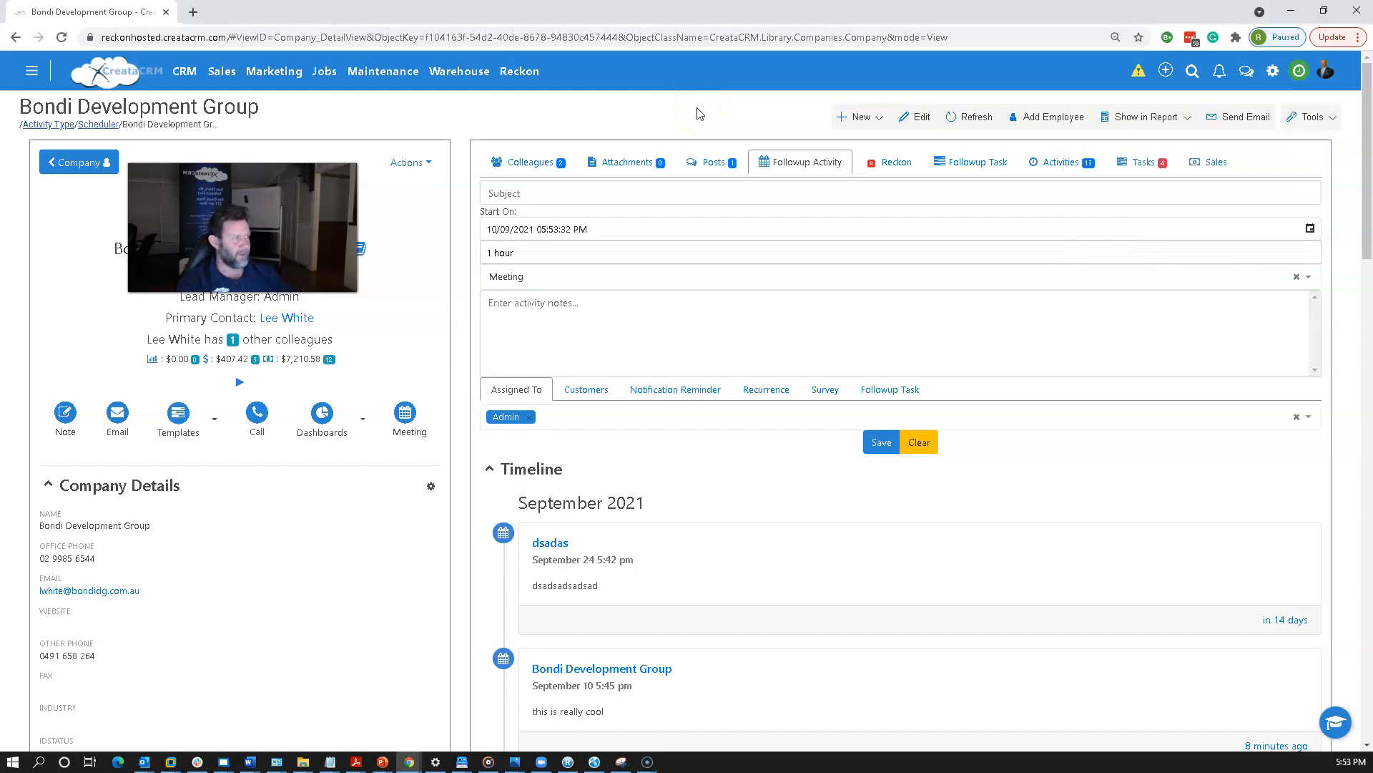
Show the company's tasks and mark the tasks "ewqewq" and "123" as completed
click(1146, 165)
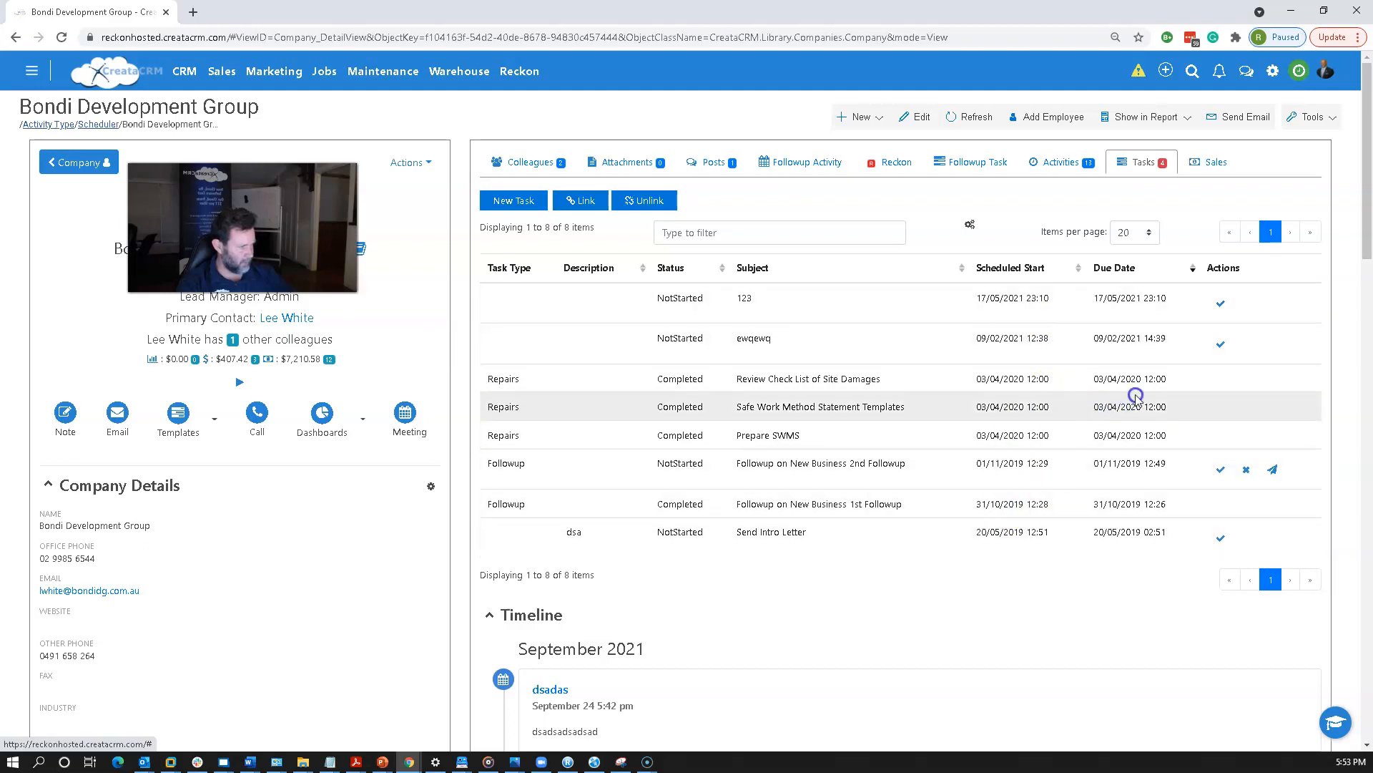
click(855, 352)
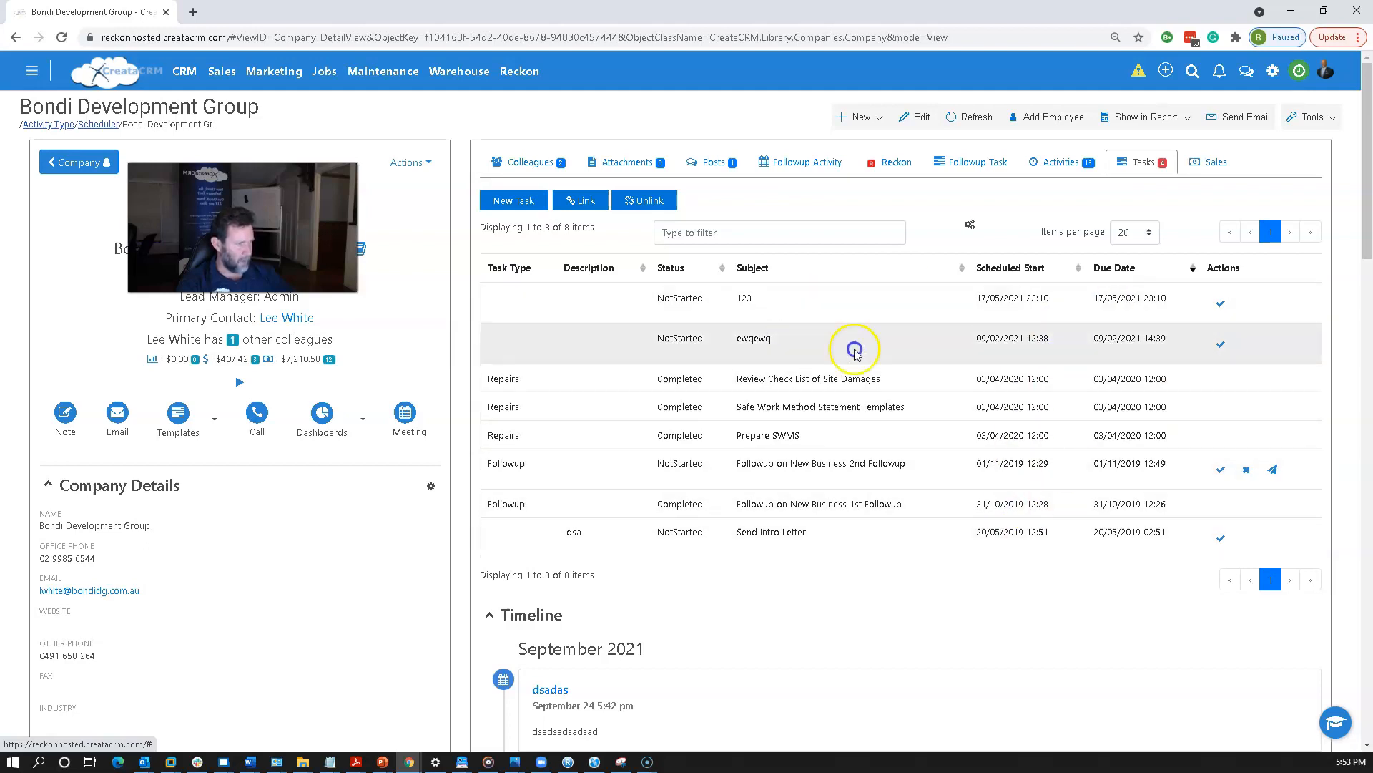
click(1229, 345)
click(1220, 303)
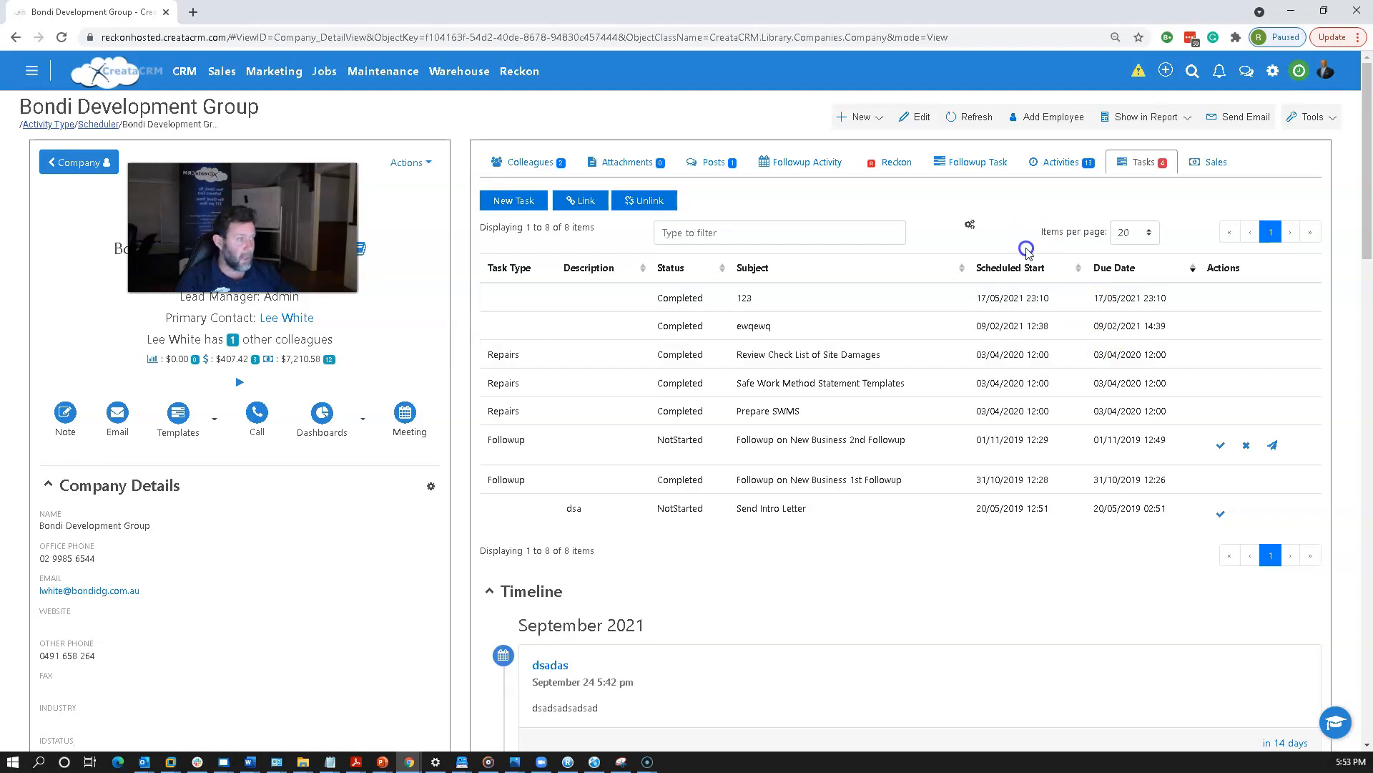
Start a follow-up task with the subject "Please follow up Bondi Group about Payment", due on 13/09/2021
click(977, 164)
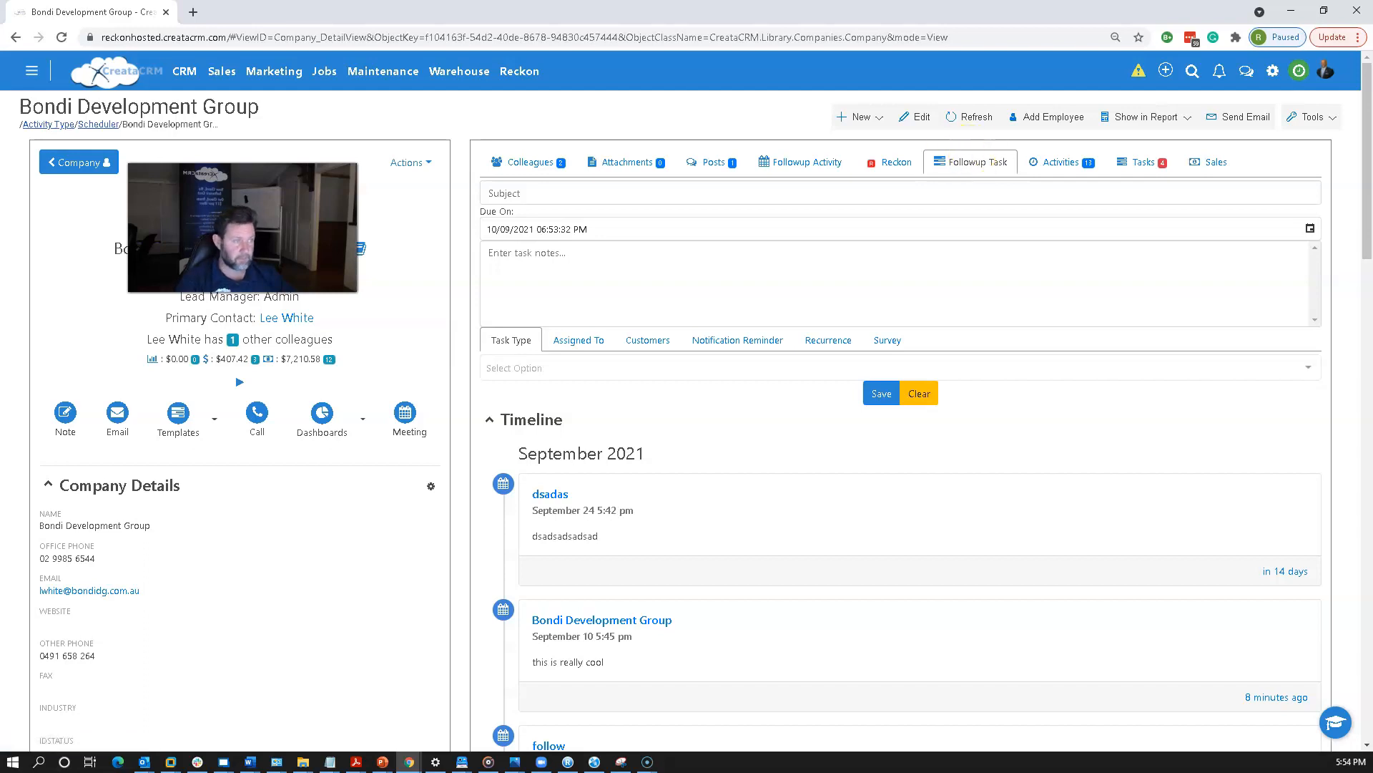
click(548, 196)
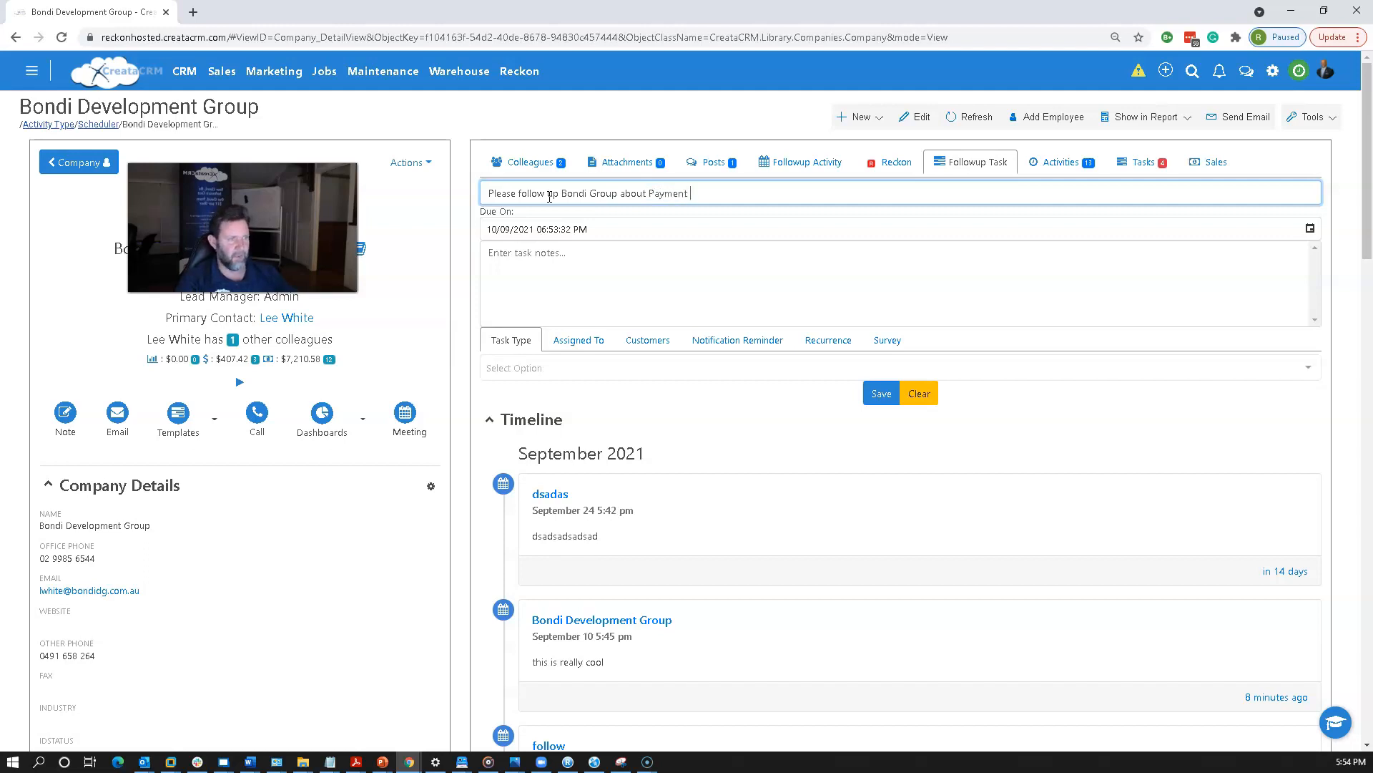
click(1315, 231)
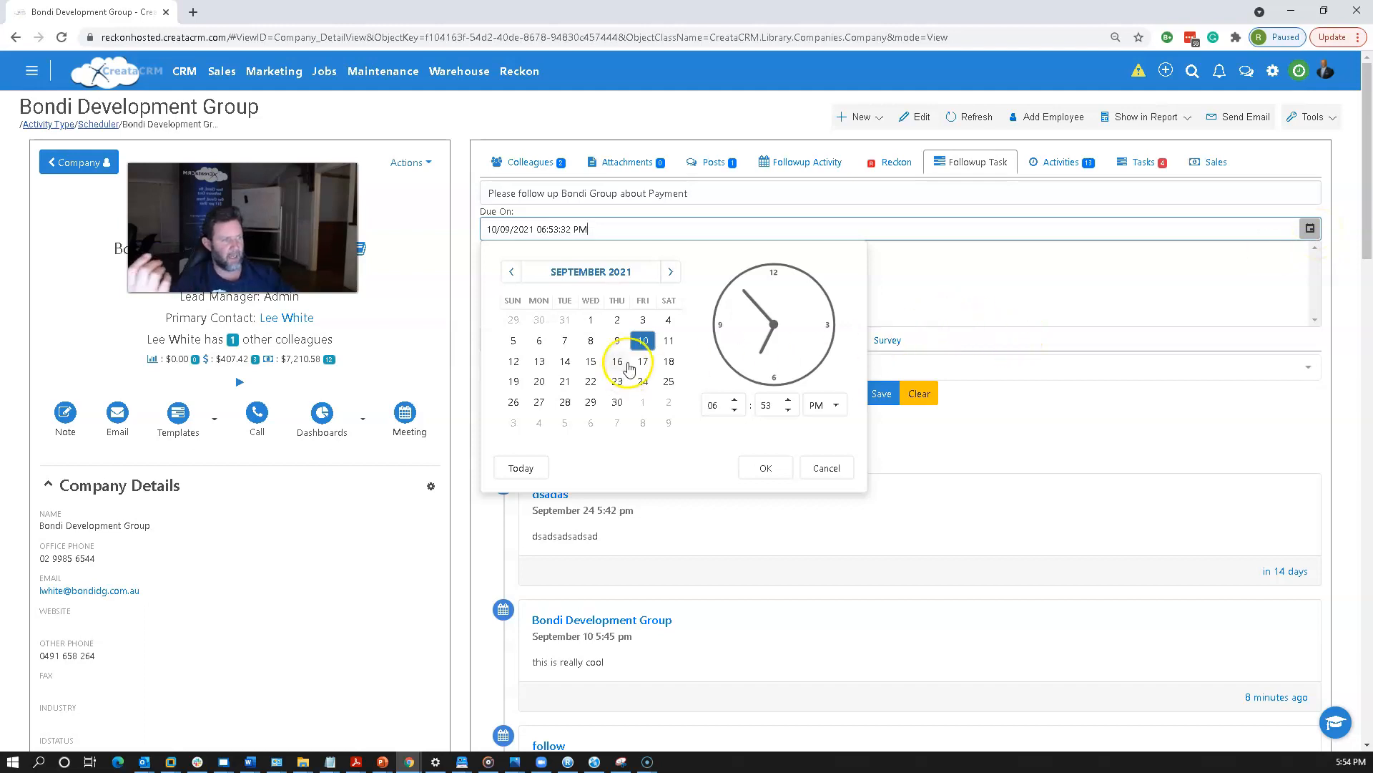
click(538, 361)
click(763, 467)
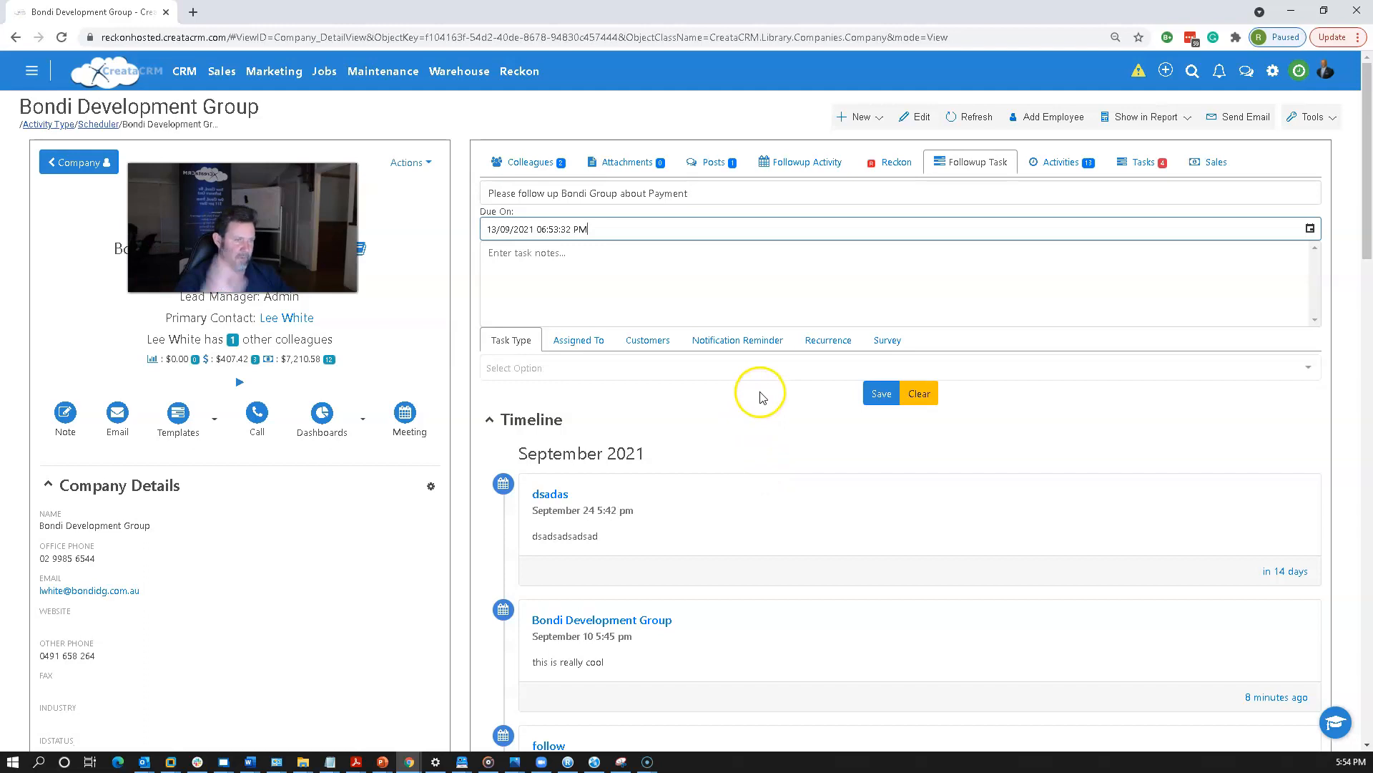
click(689, 276)
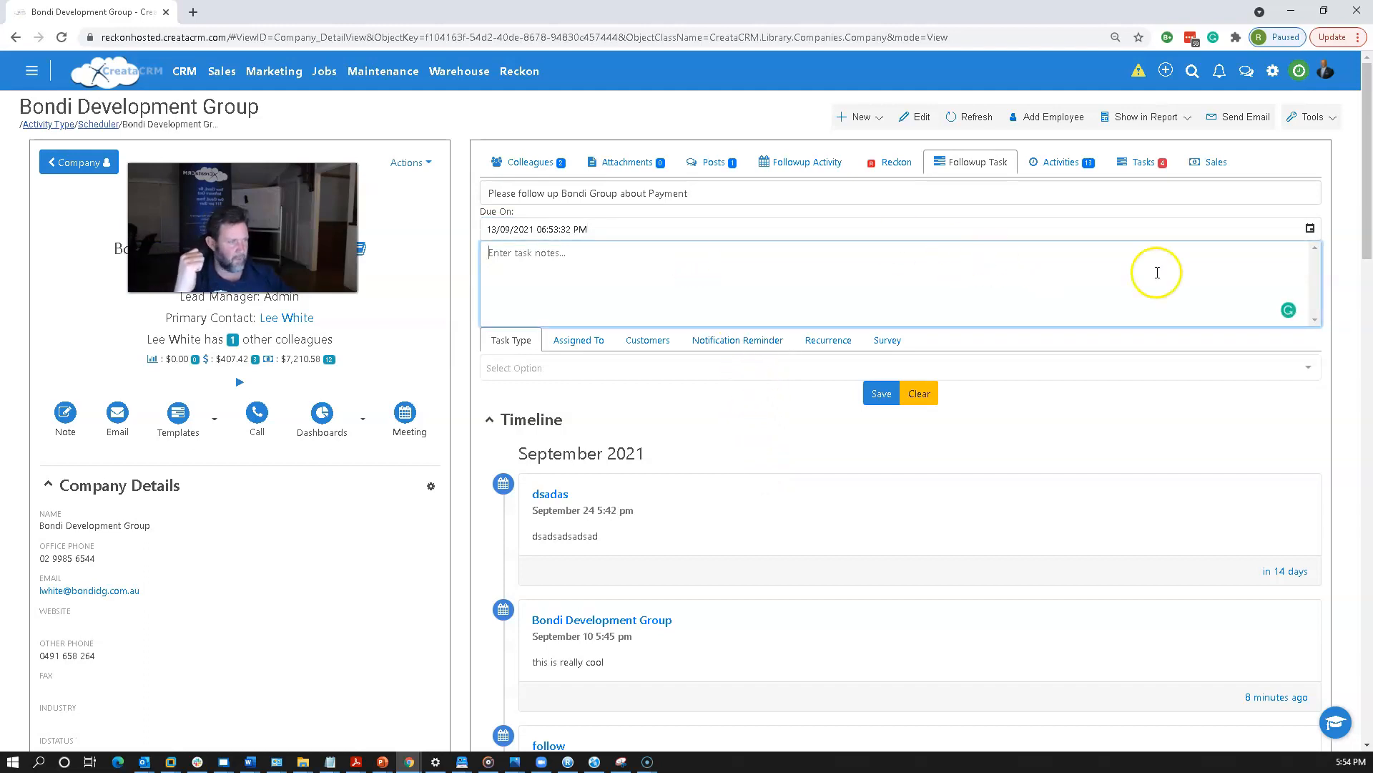
Set the follow-up task's due time to 09:53 PM on 13/09/2021
click(1310, 228)
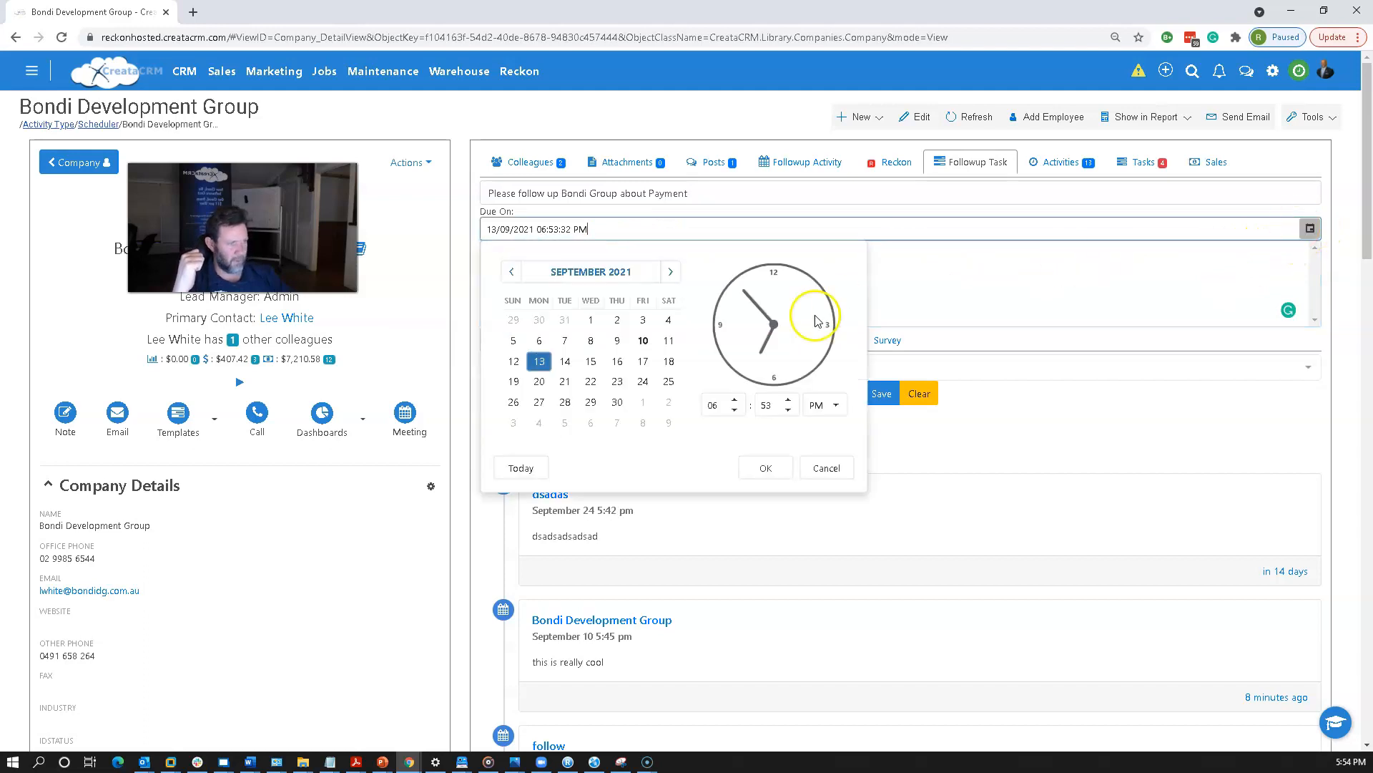
click(734, 409)
click(734, 409)
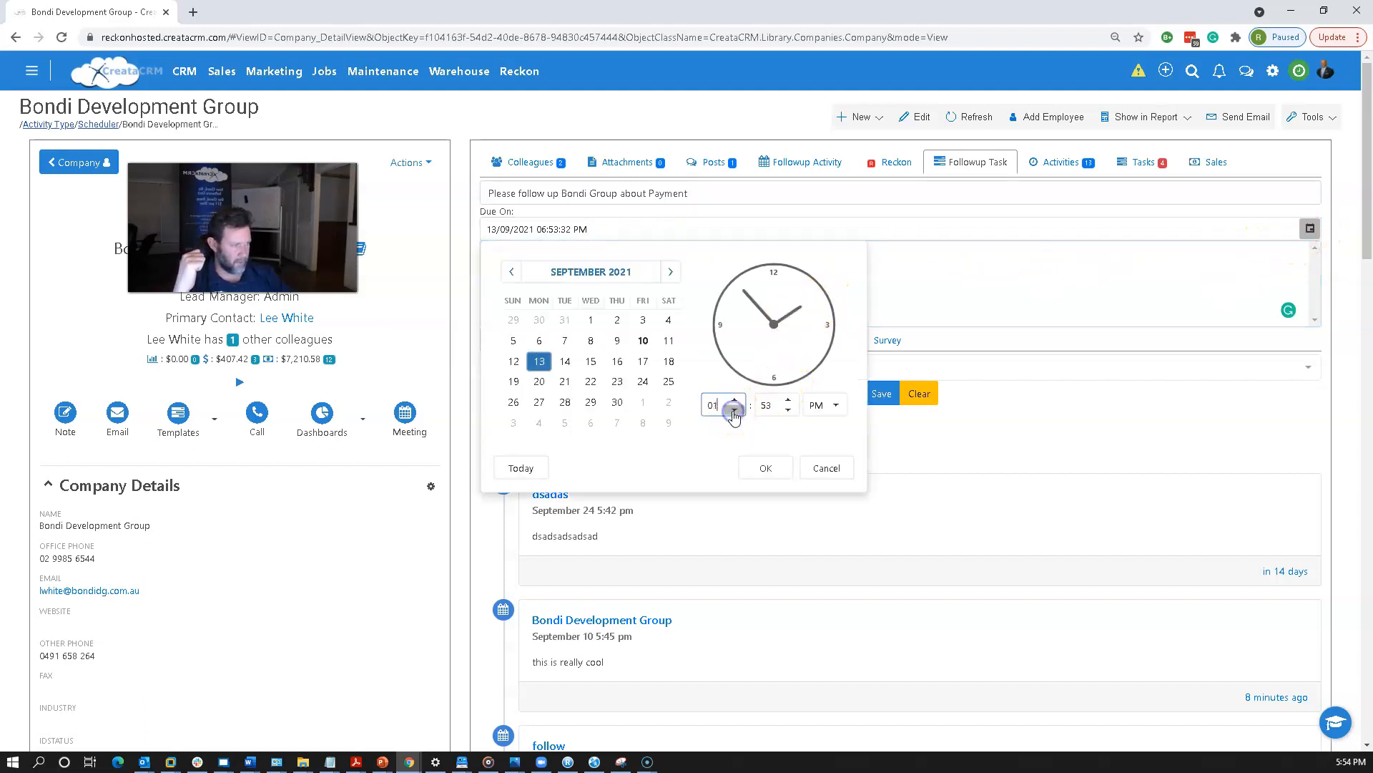
click(774, 470)
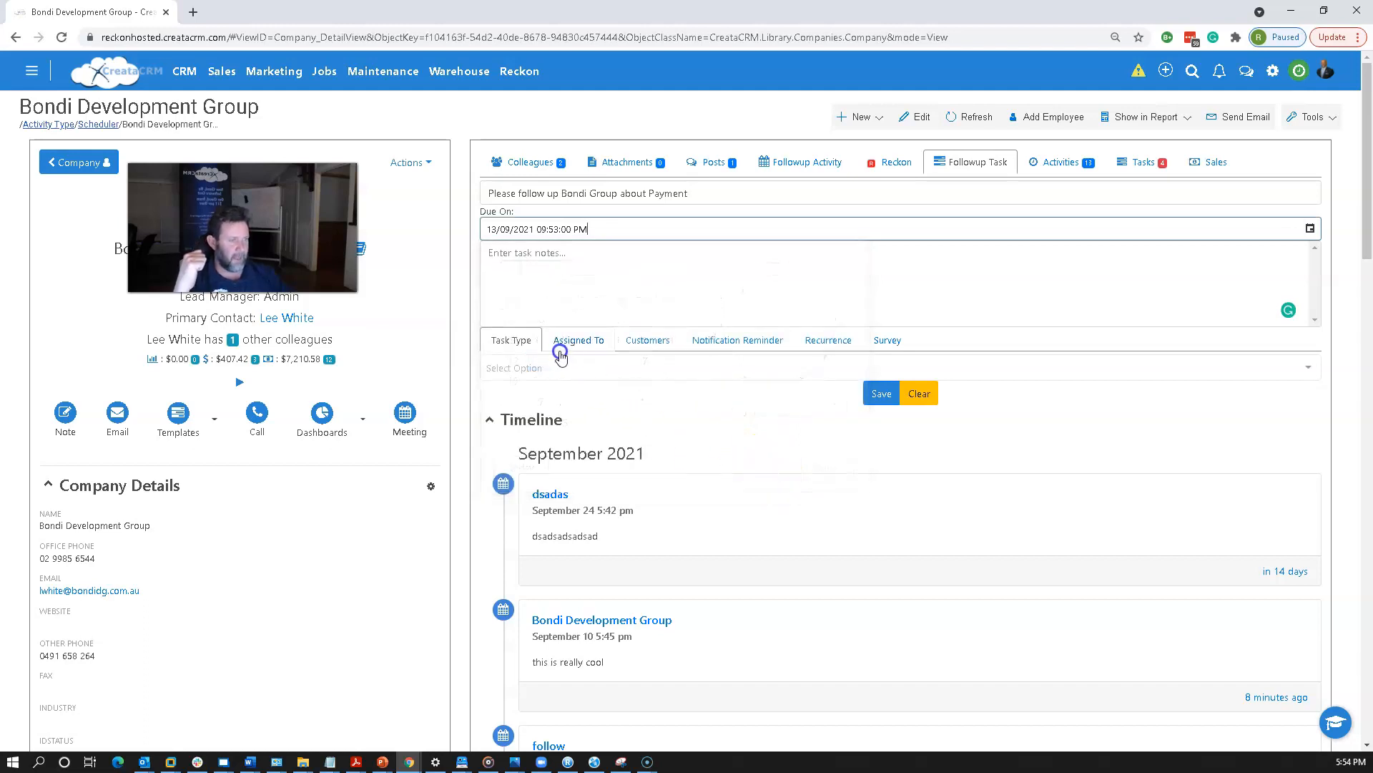
Set the task type to Followup and assign the task to the builder user in place of Admin
click(547, 364)
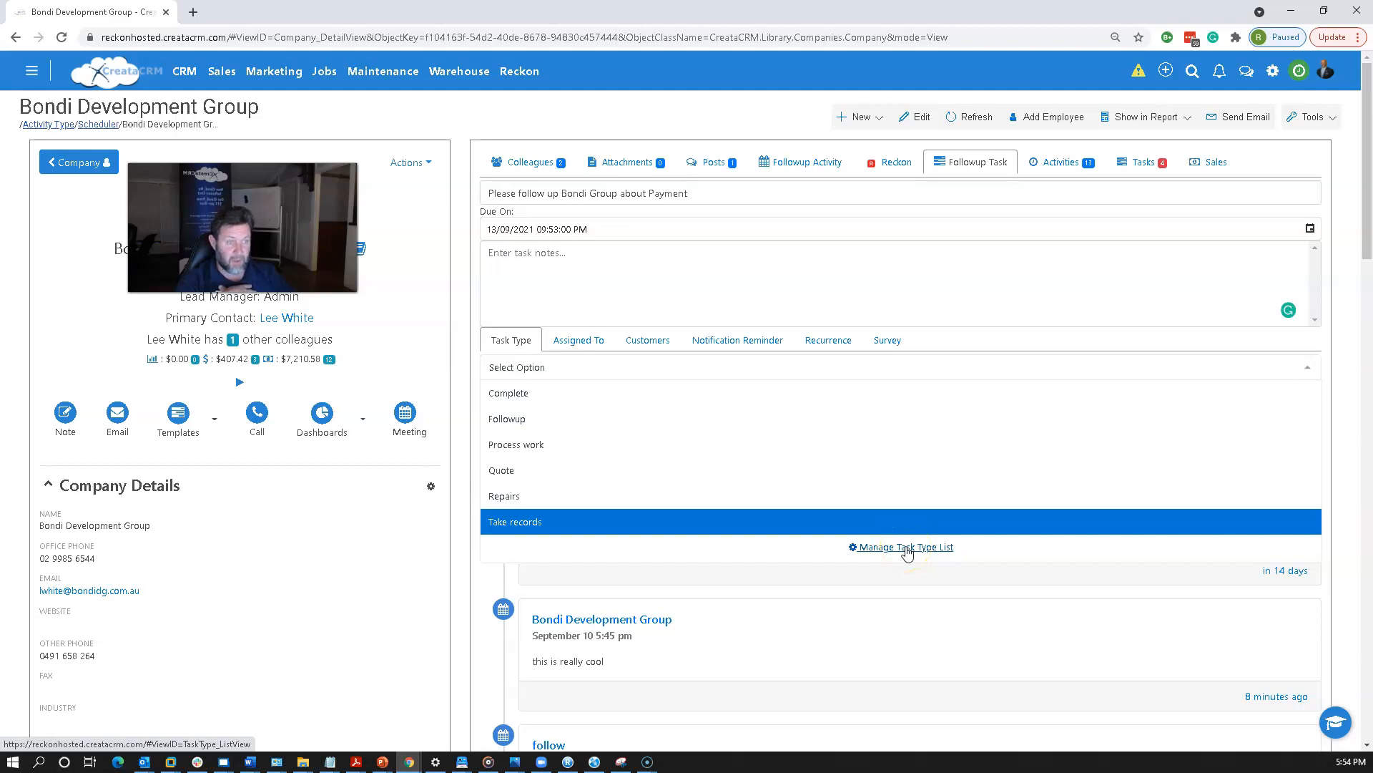
click(550, 421)
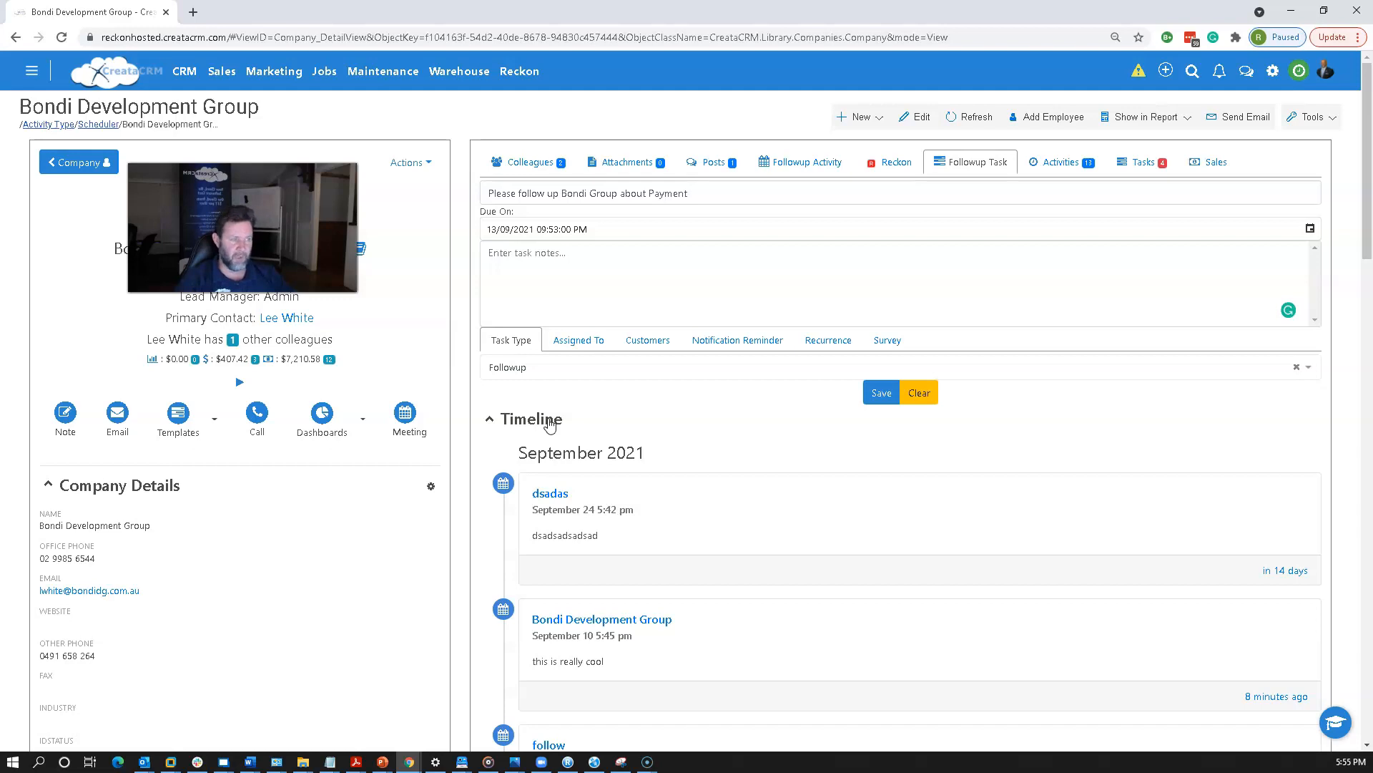
click(583, 348)
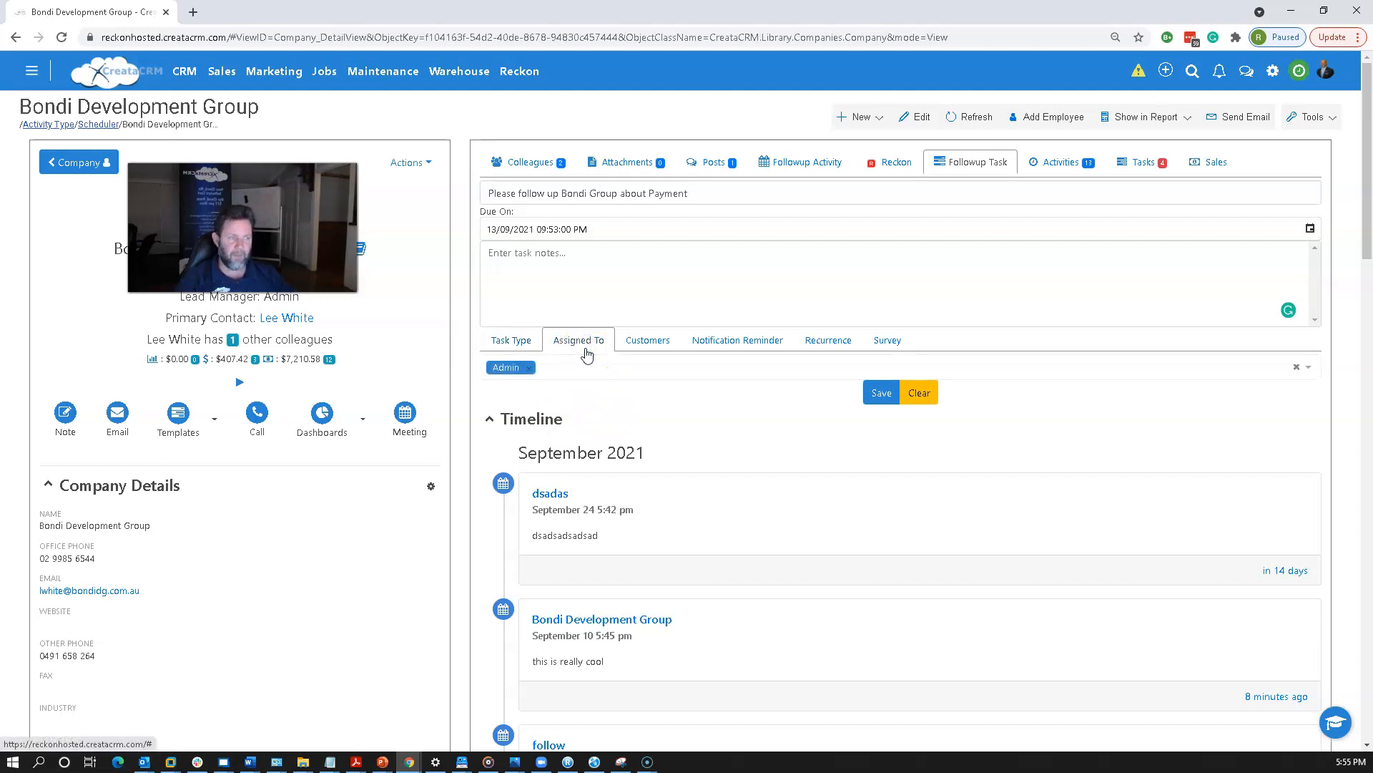
click(529, 369)
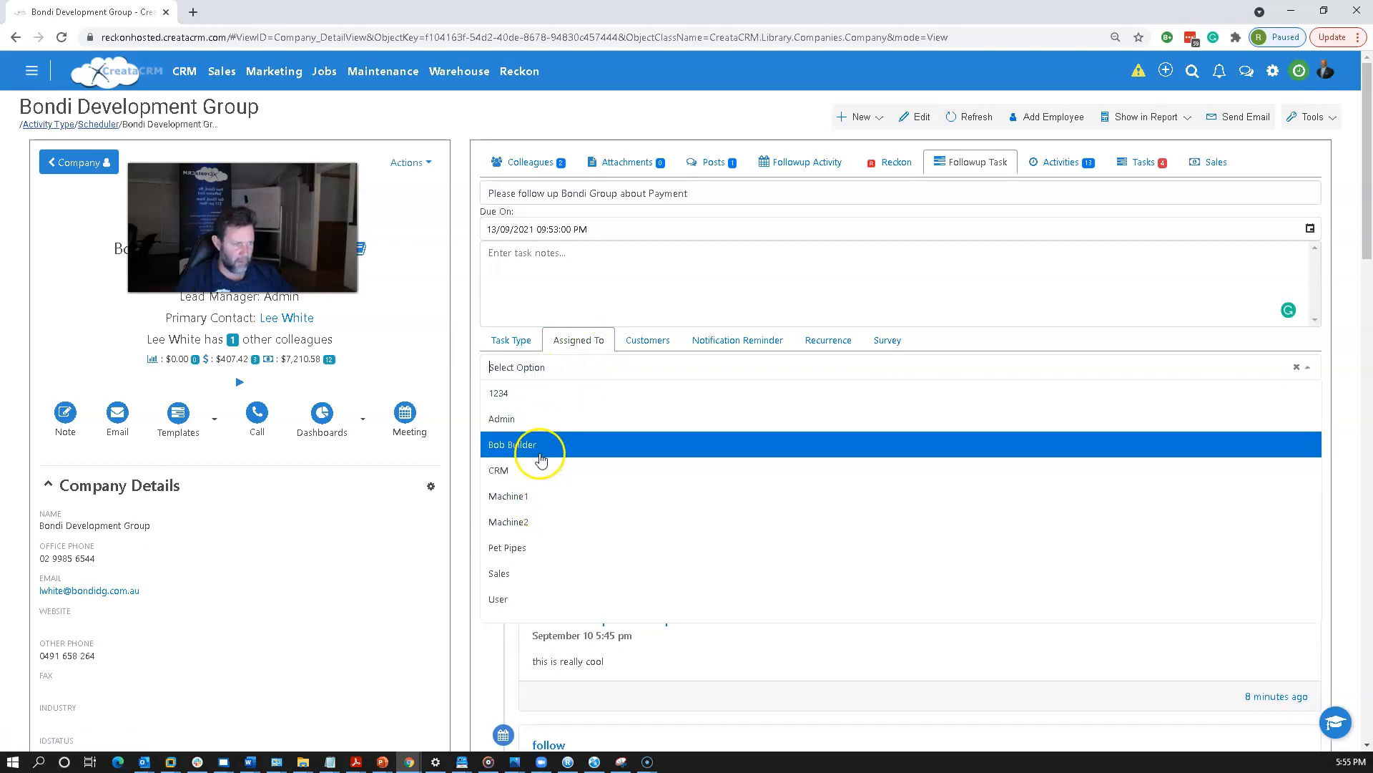
click(541, 445)
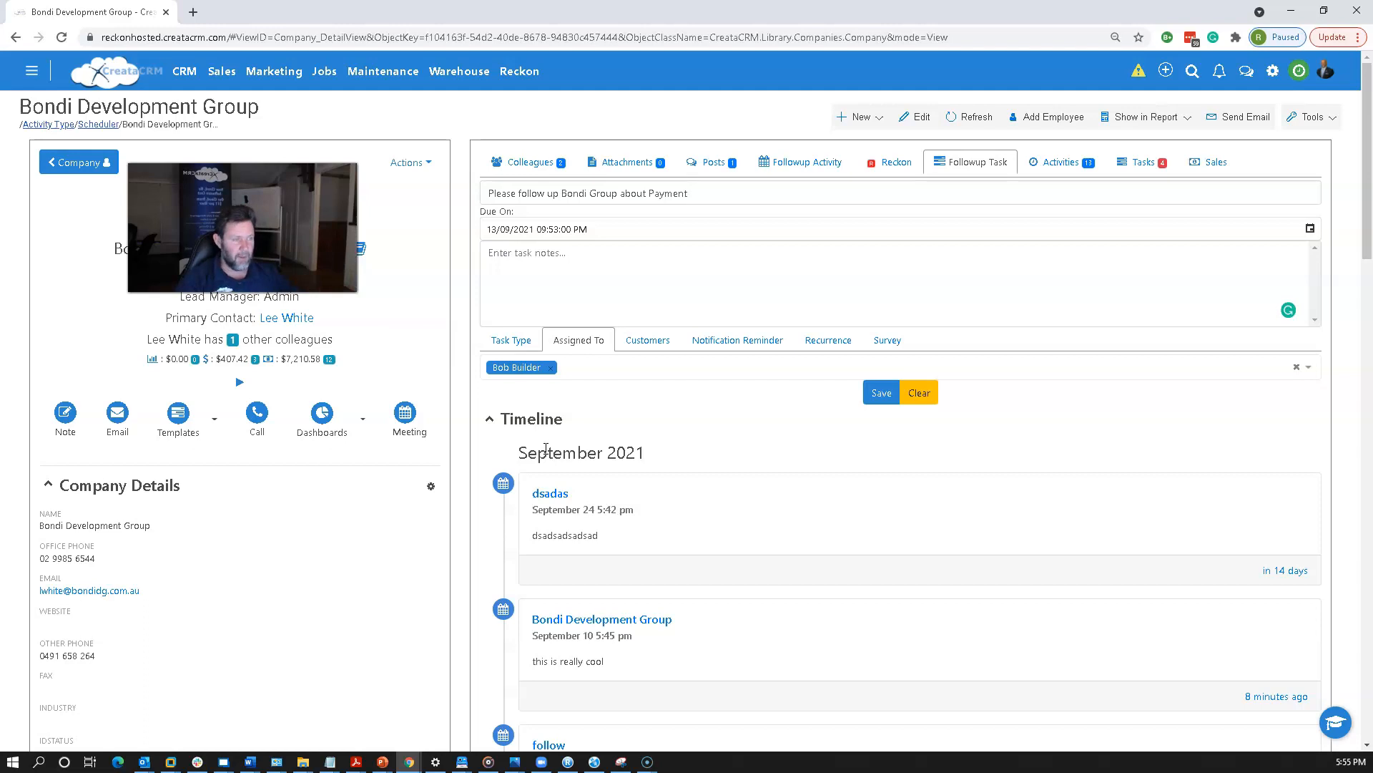
Check the task's linked customers and enable its notification reminder
click(636, 343)
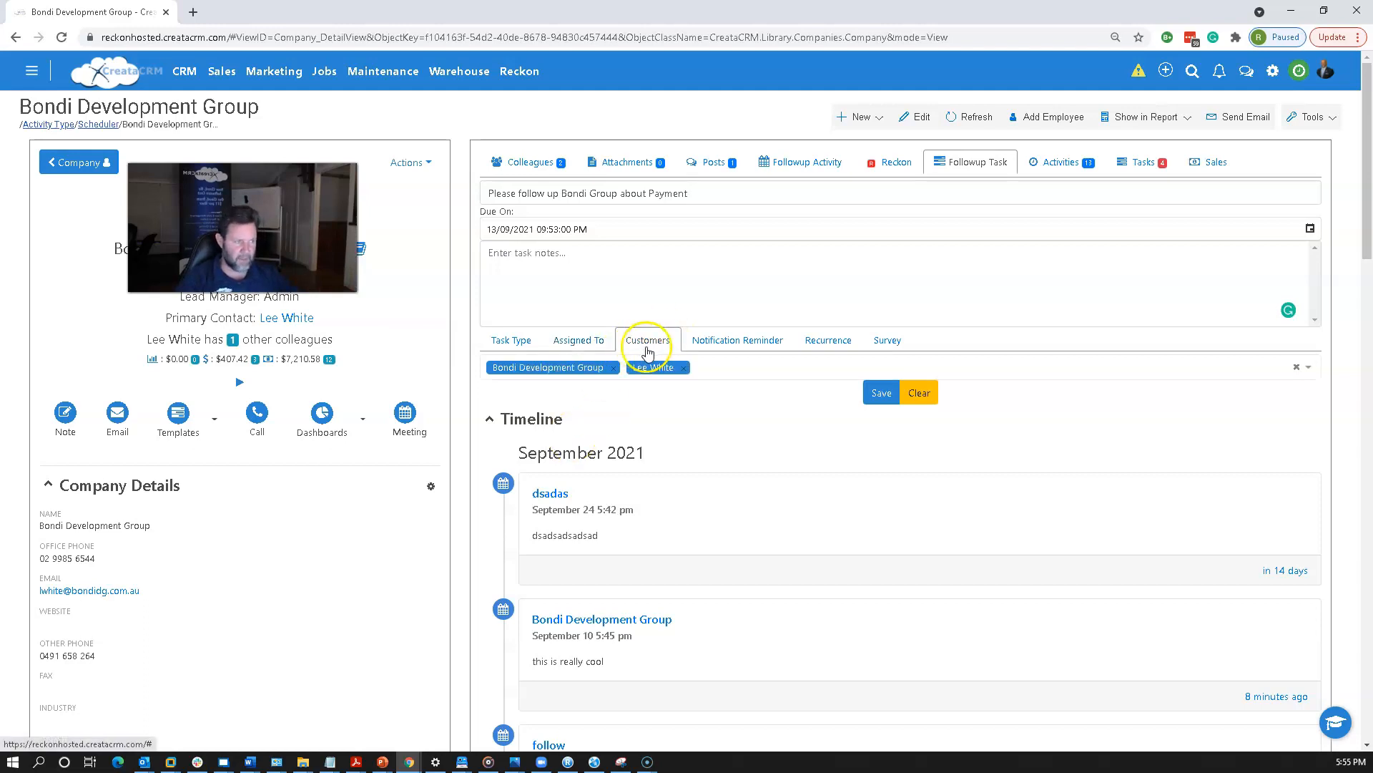
click(741, 350)
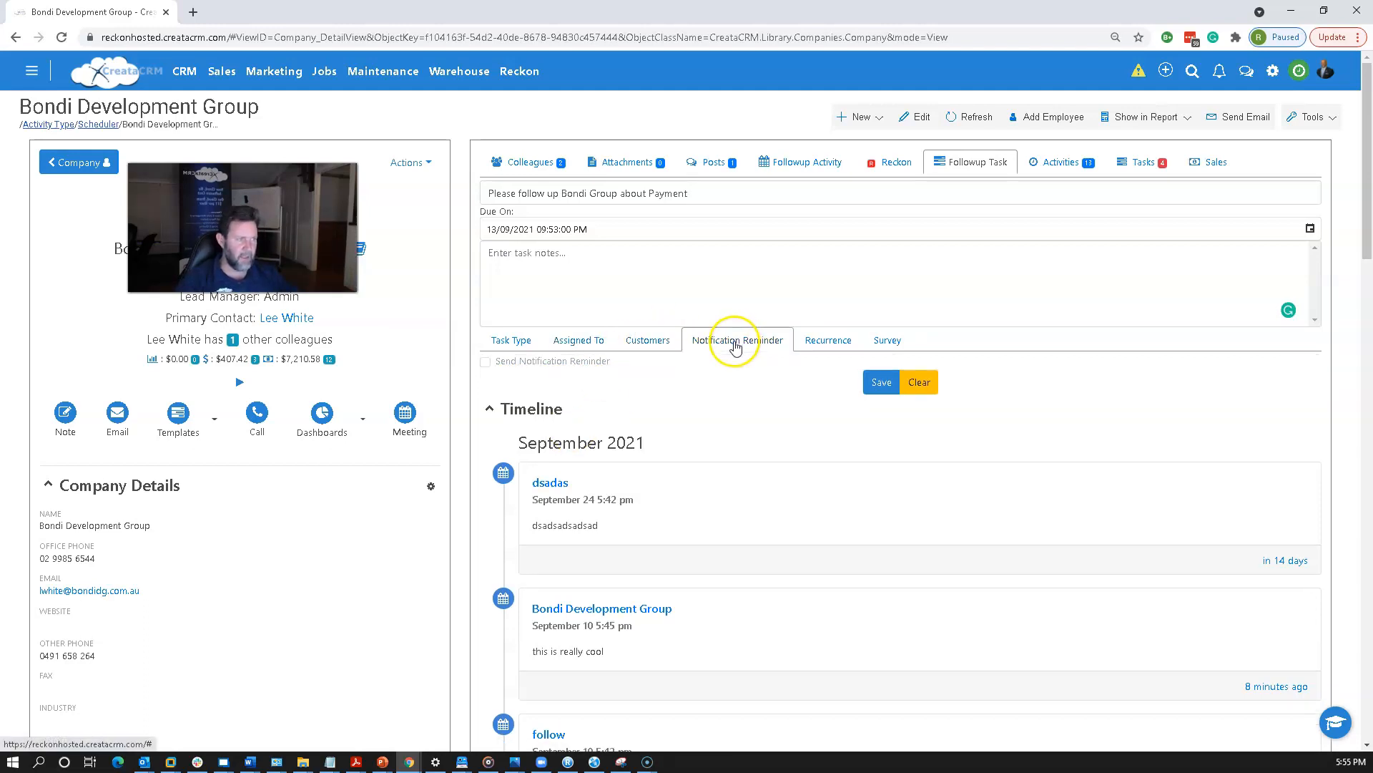
click(490, 364)
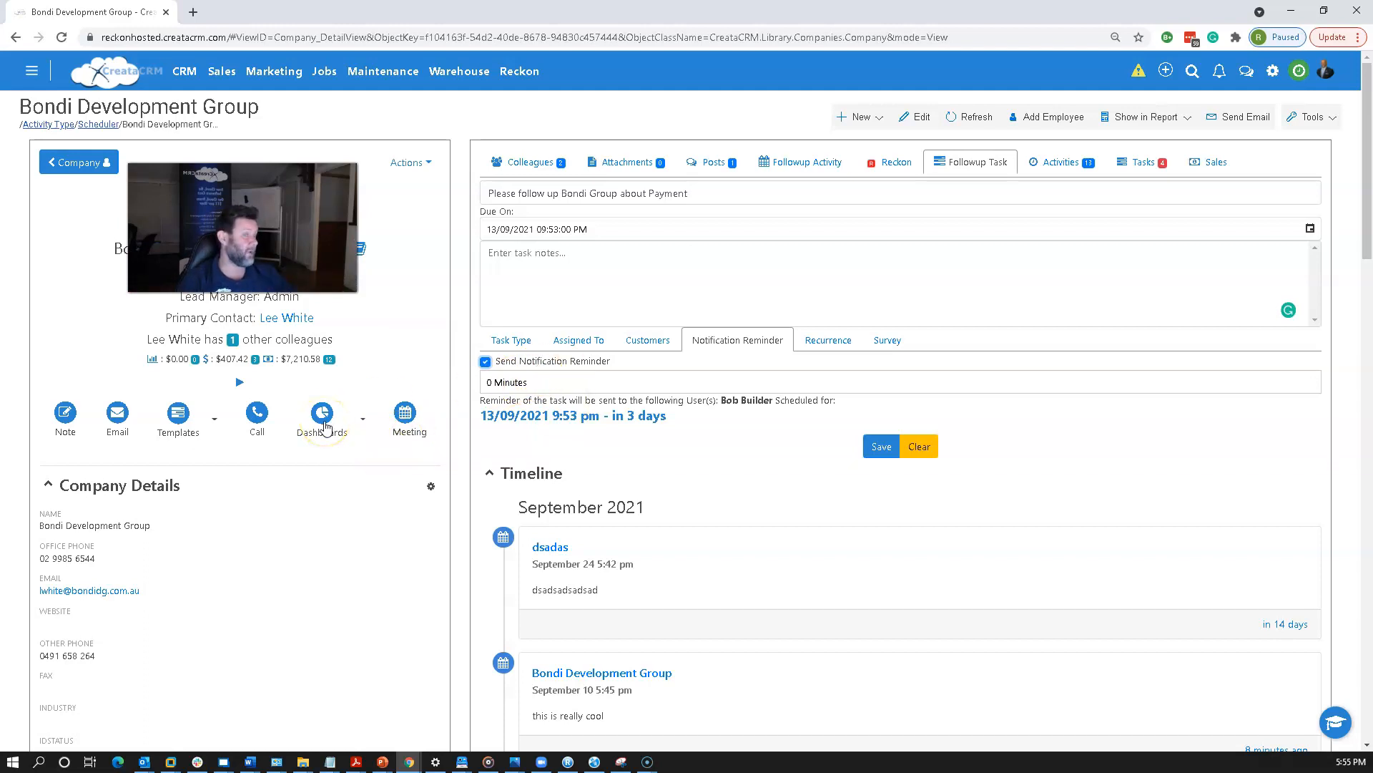
Set the follow-up task's notification reminder to 30 minutes before the due time
scroll(326, 427, down, 20)
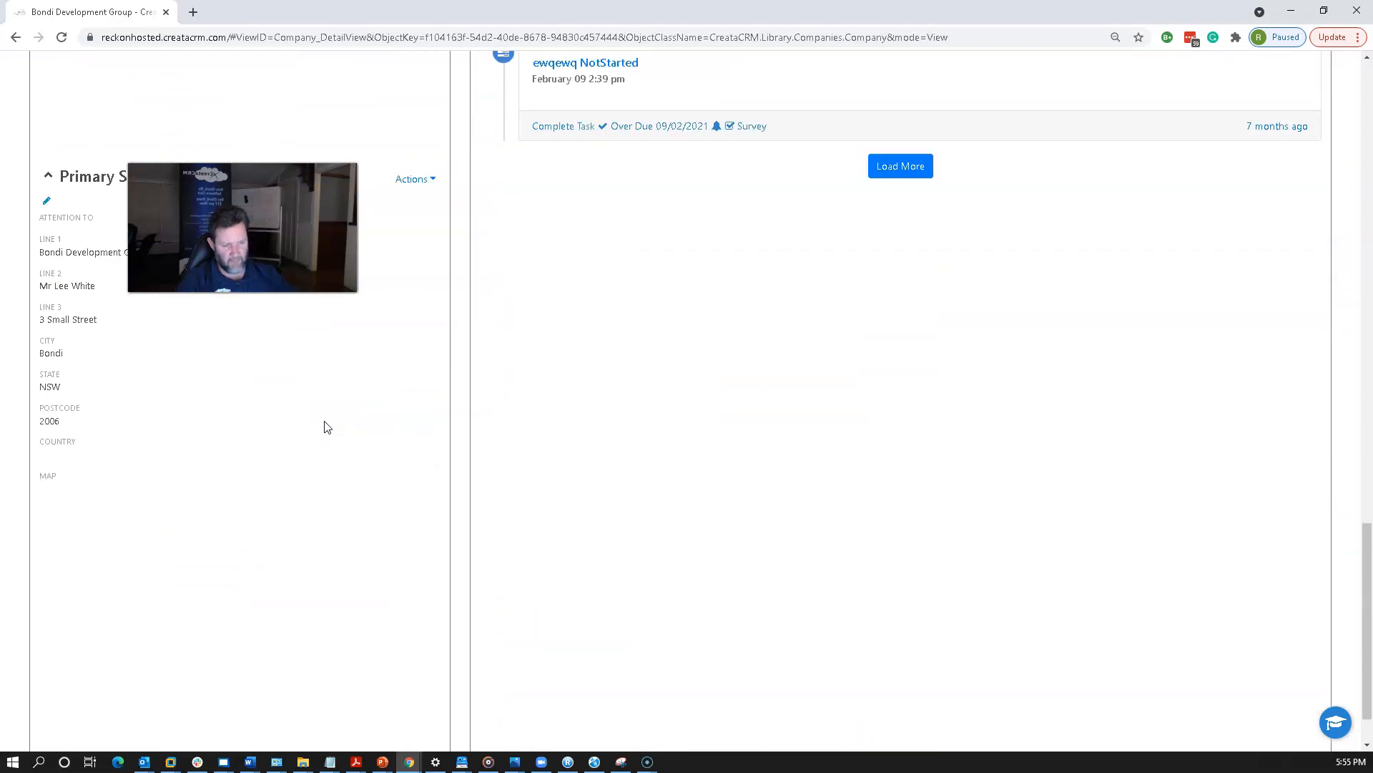
scroll(325, 427, down, 2)
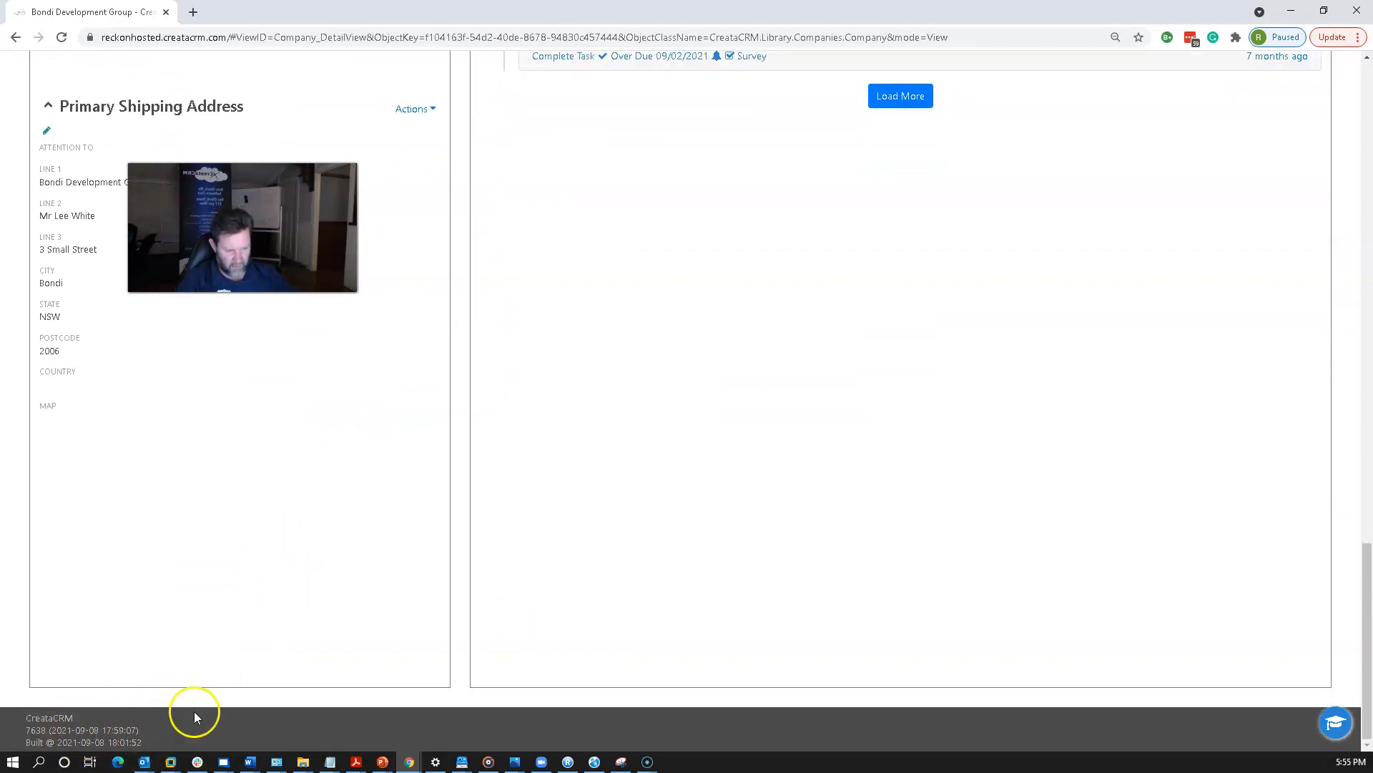
scroll(307, 601, up, 20)
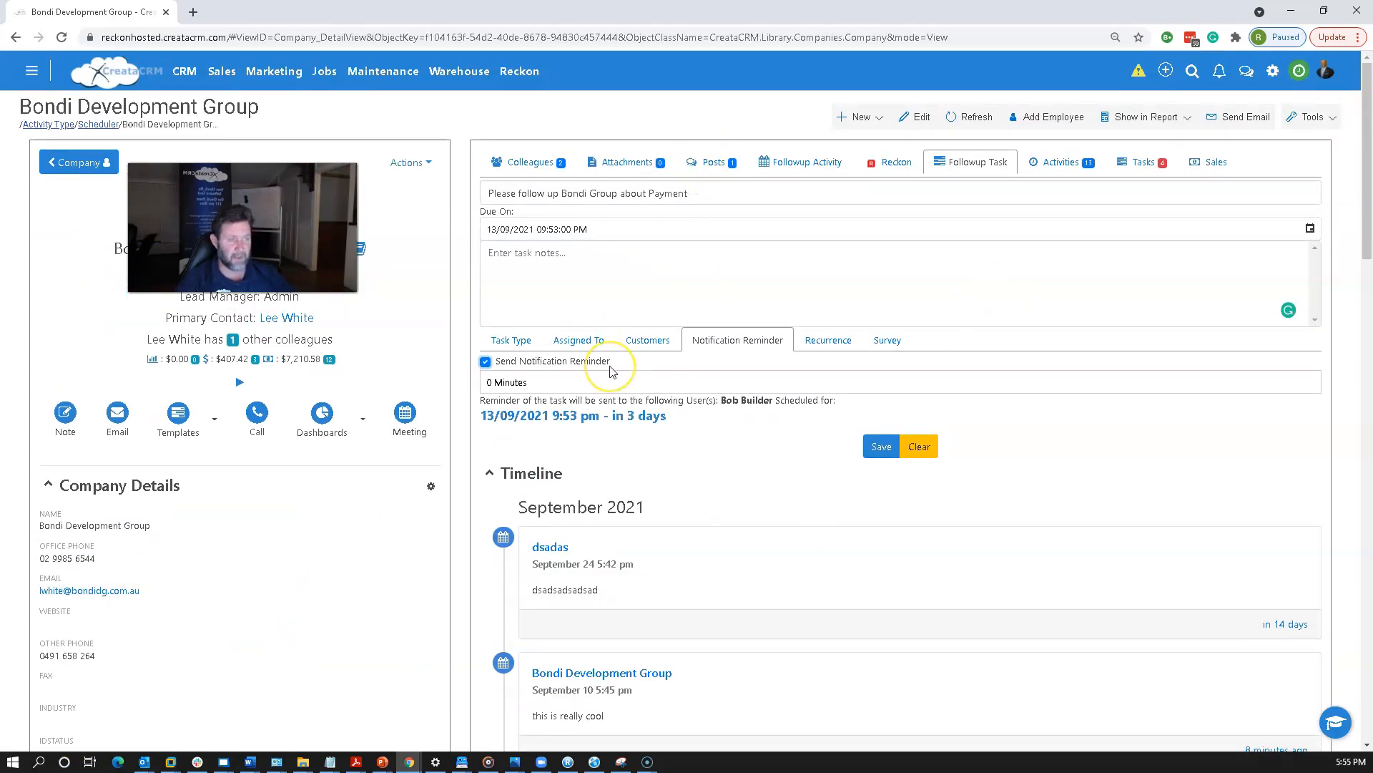
click(565, 381)
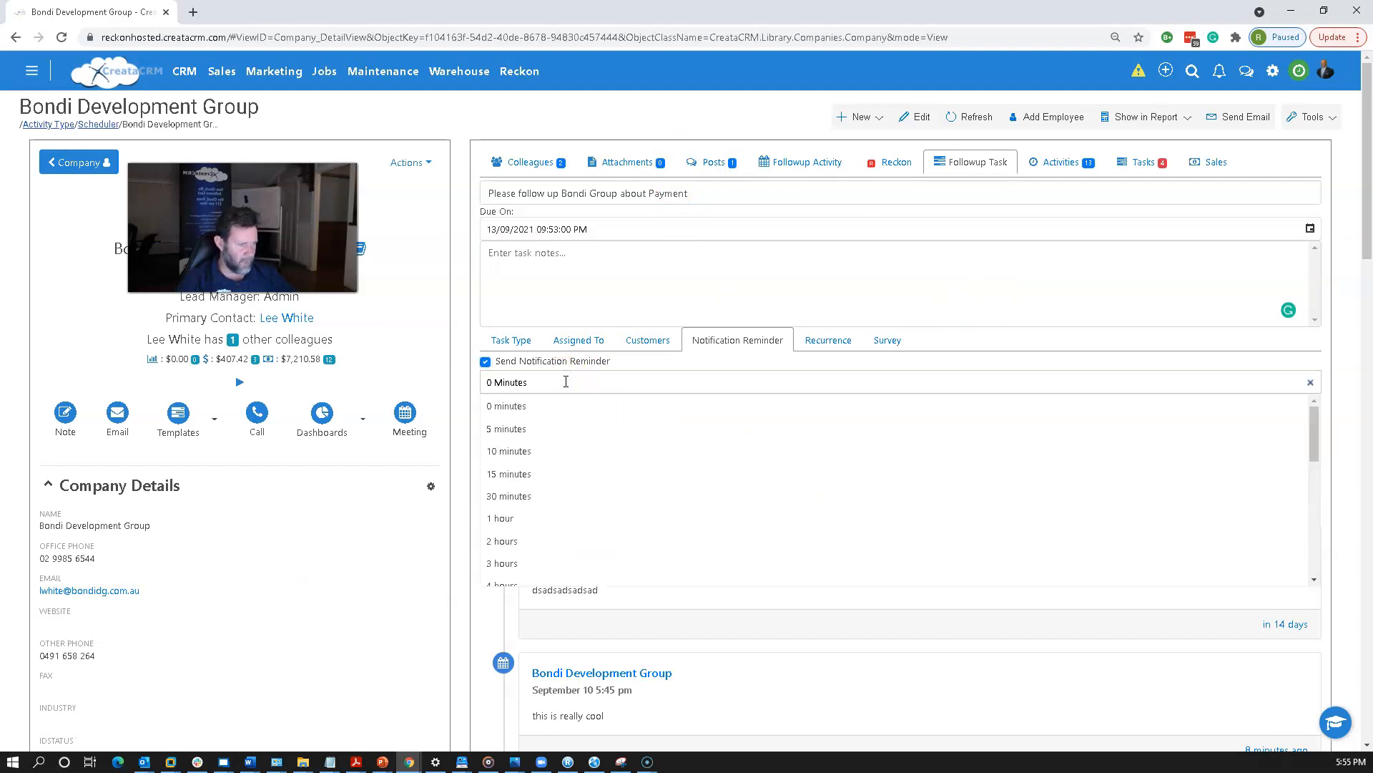
click(579, 497)
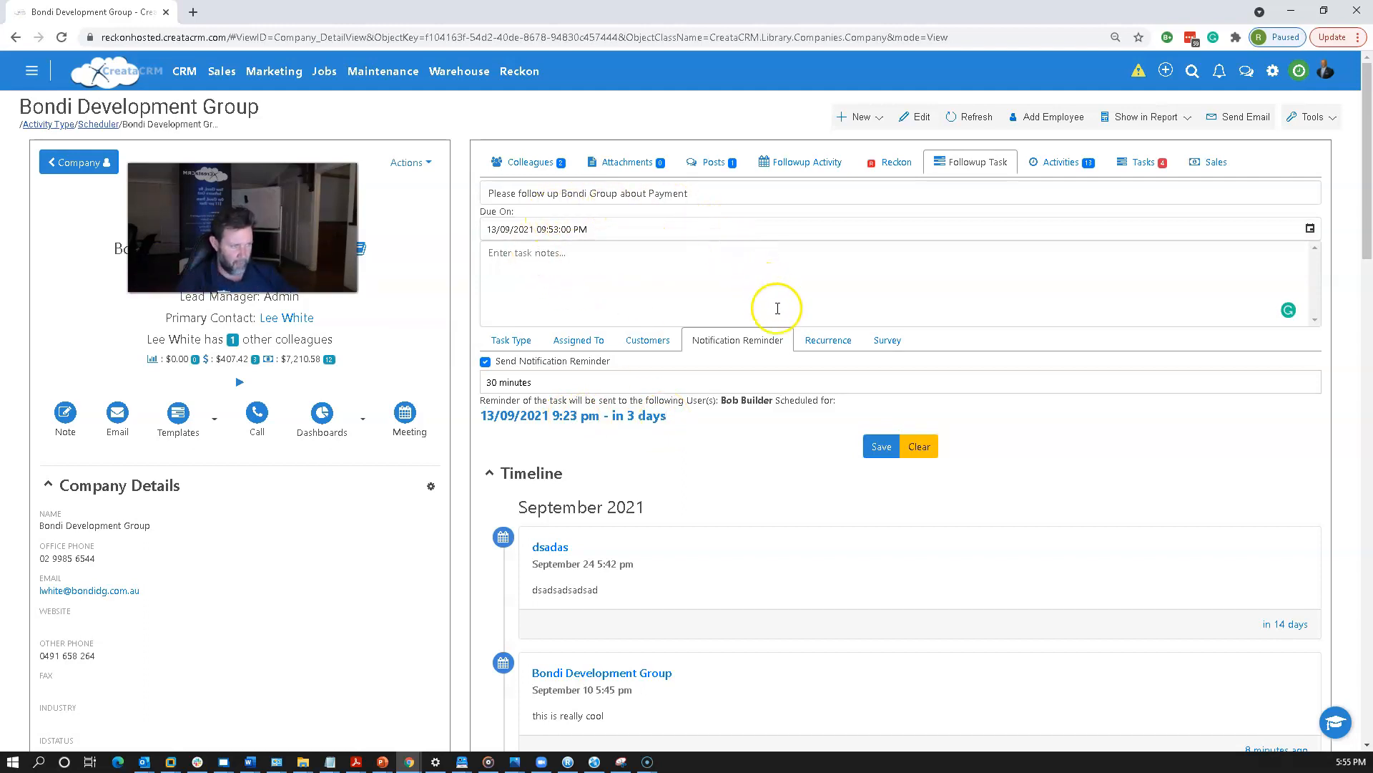
Check the recurrence option of the payment follow-up task and save the task with recurrence off
click(813, 342)
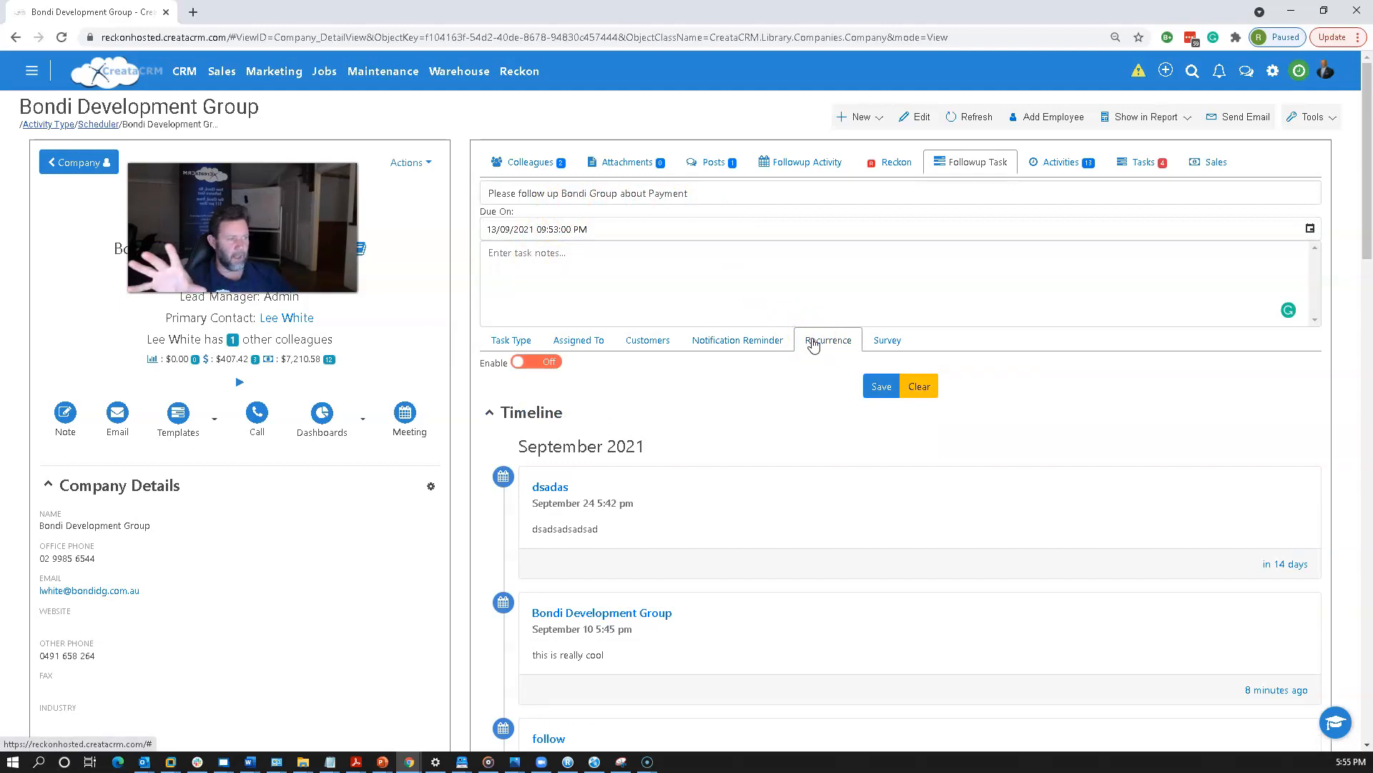
click(821, 290)
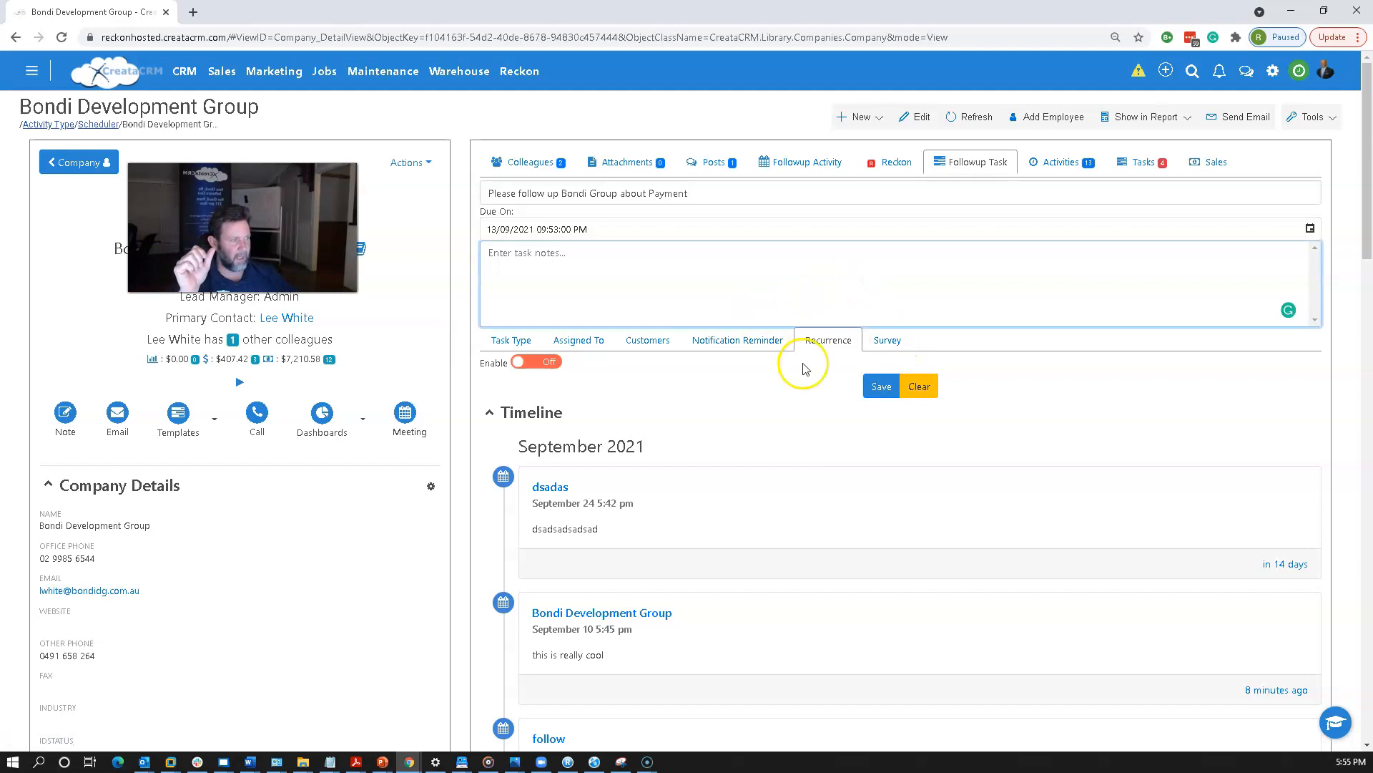
click(880, 386)
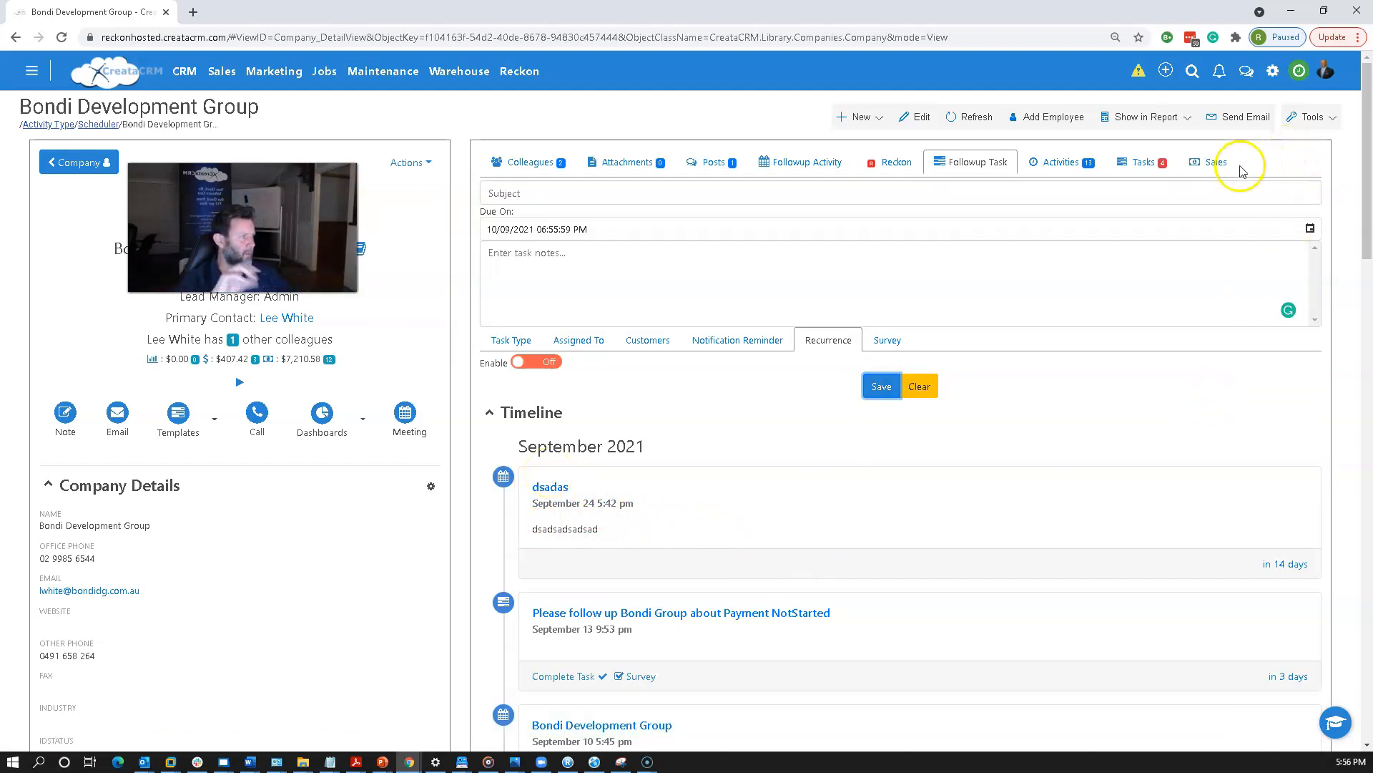
Review the notifications list and the notification settings for jobs, tasks and quotes, and close them without changes
click(1219, 72)
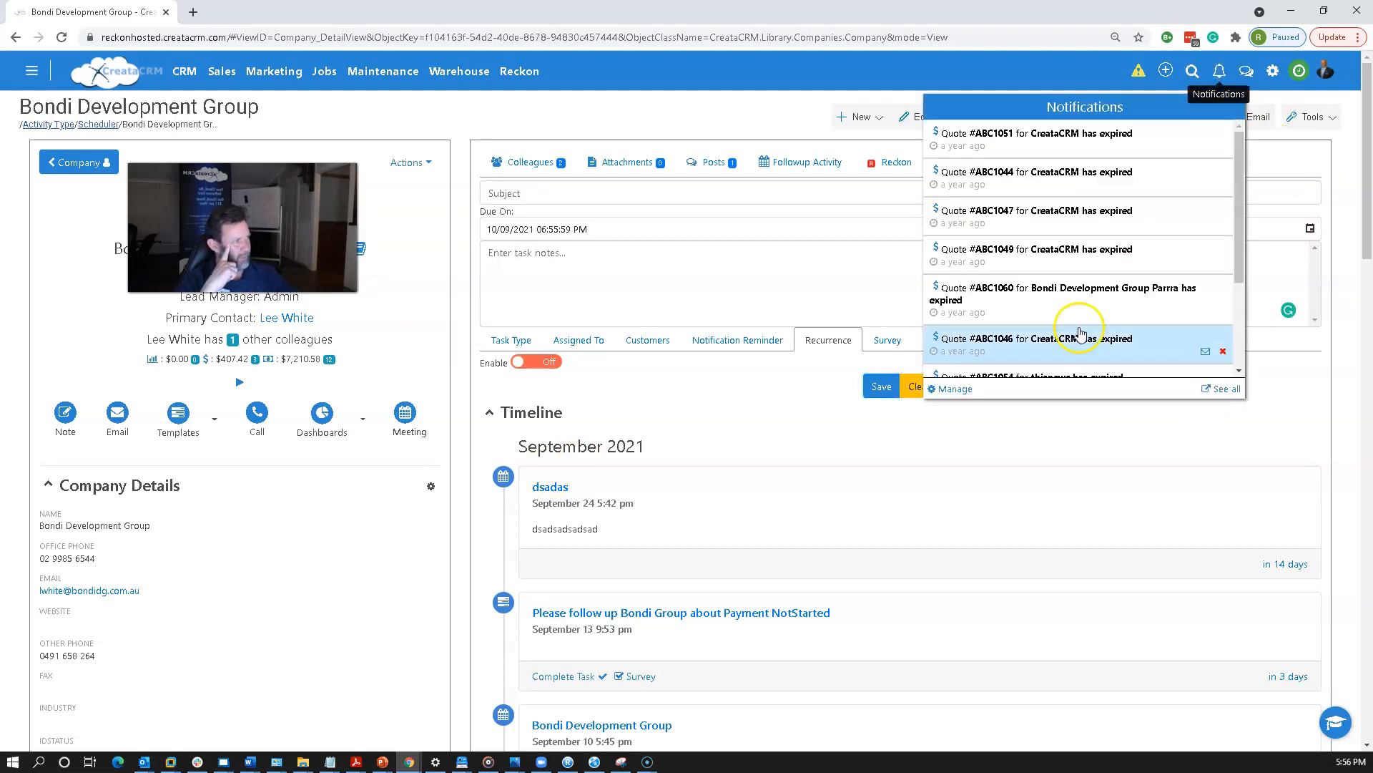
click(957, 391)
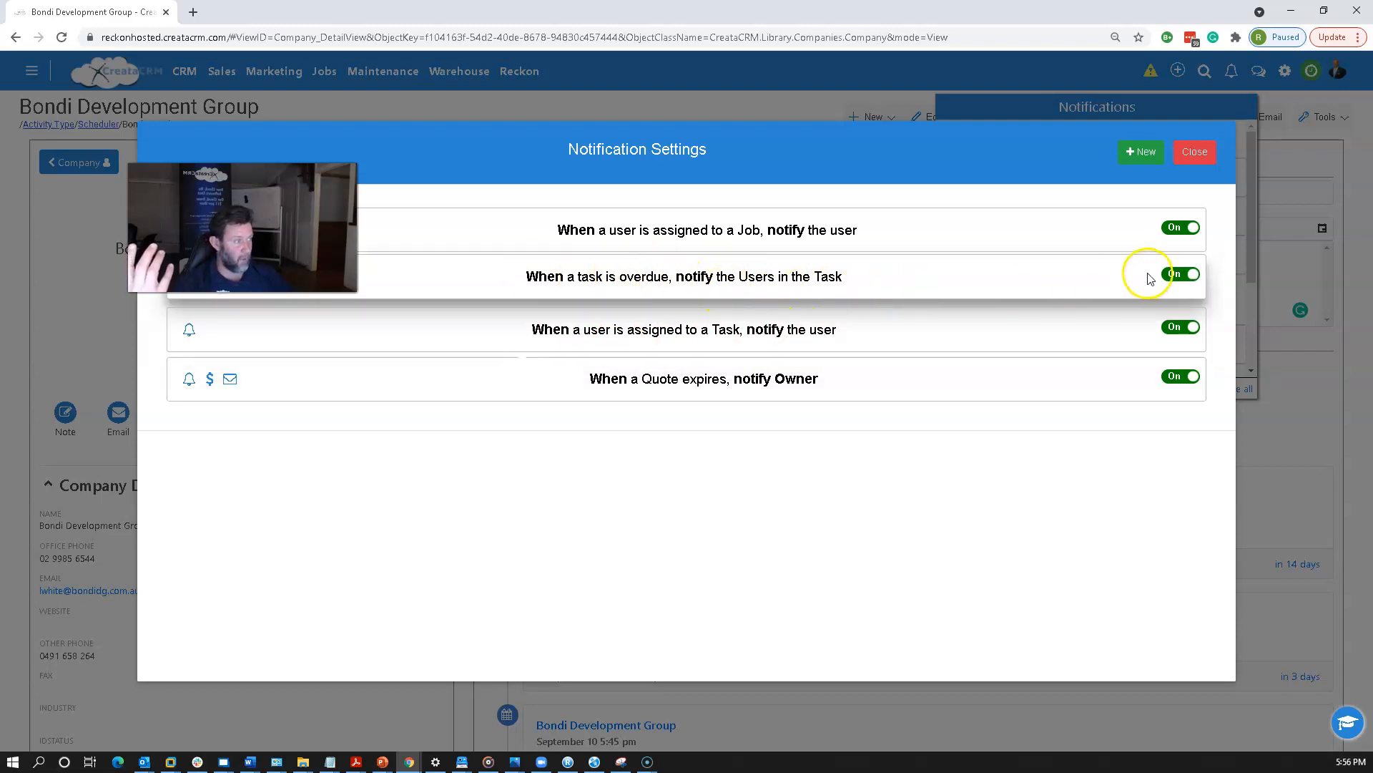
click(1191, 146)
click(1121, 533)
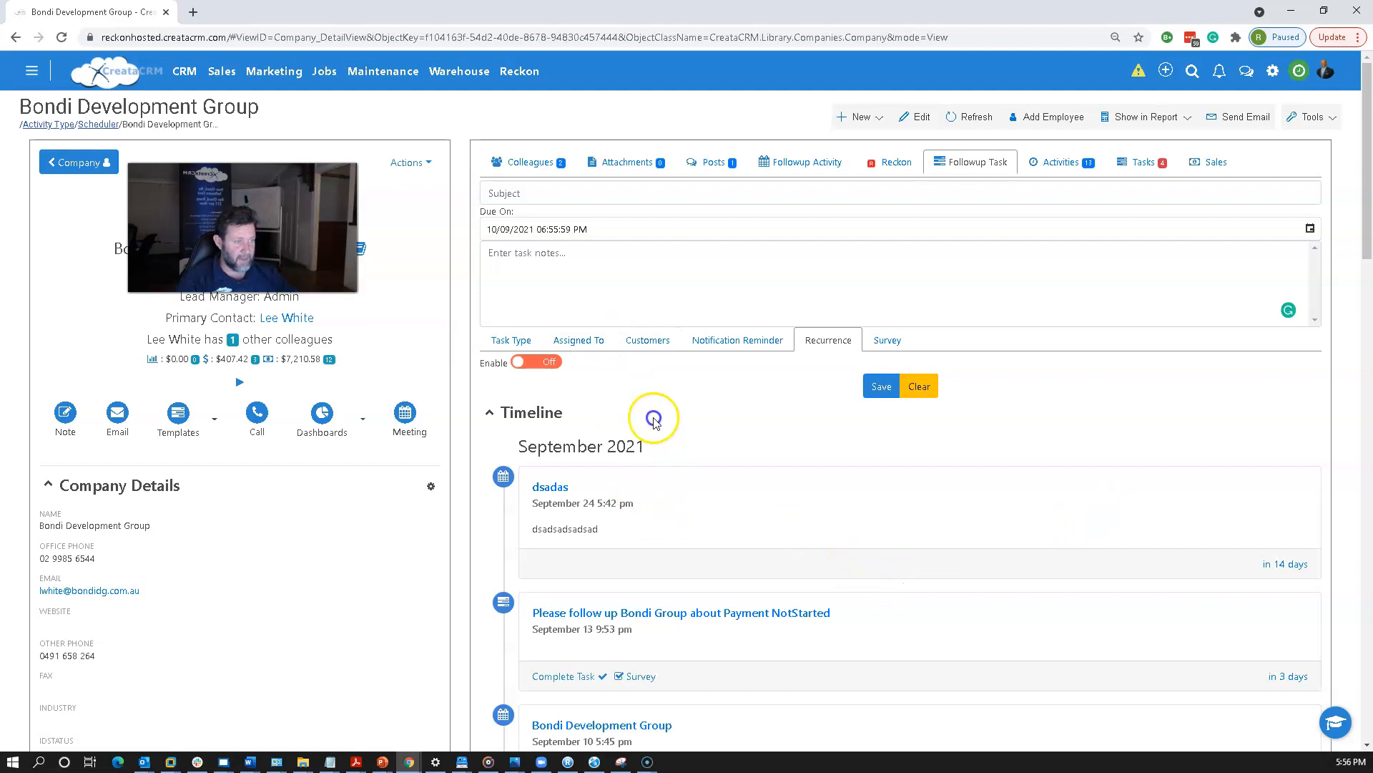
Review Bondi Development Group's task list and Reckon invoices, and return to the blank follow-up task form
click(1160, 162)
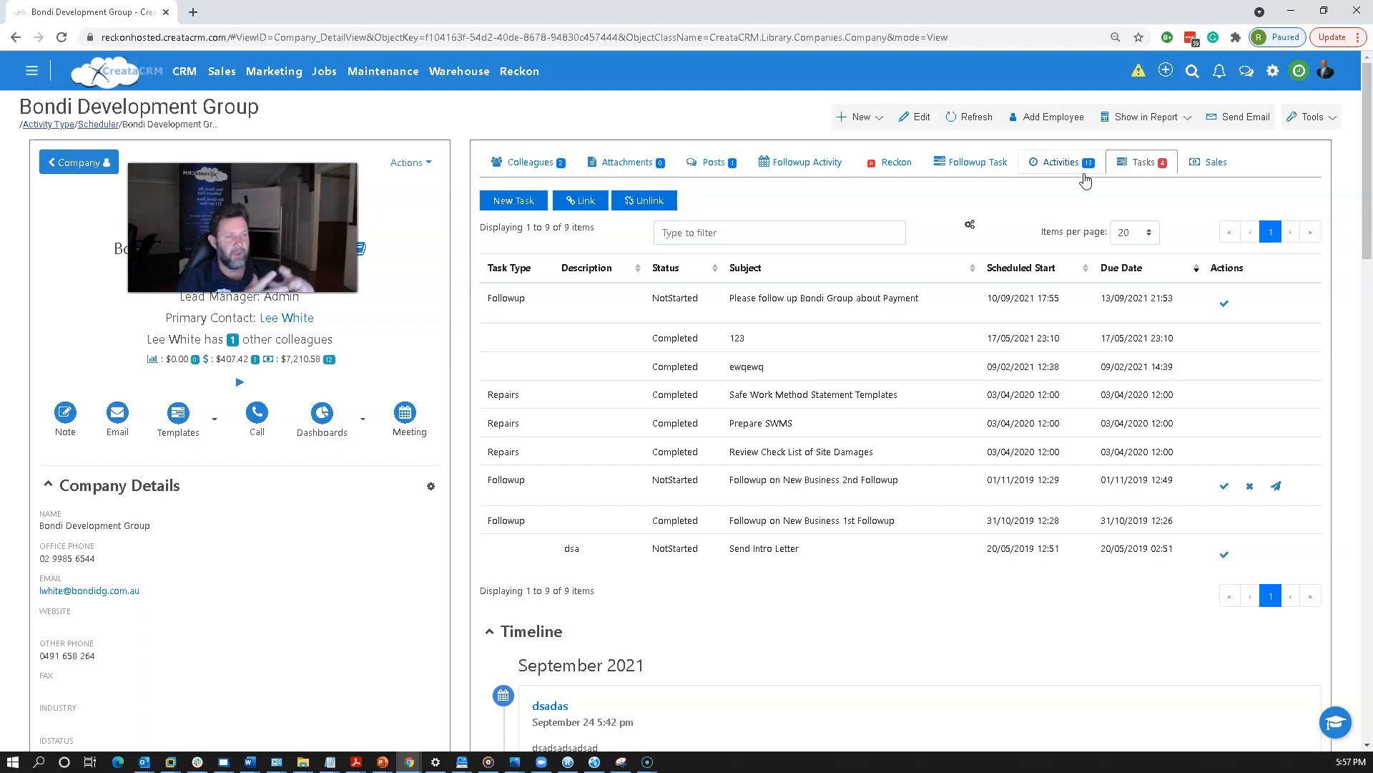
drag(286, 215, 267, 378)
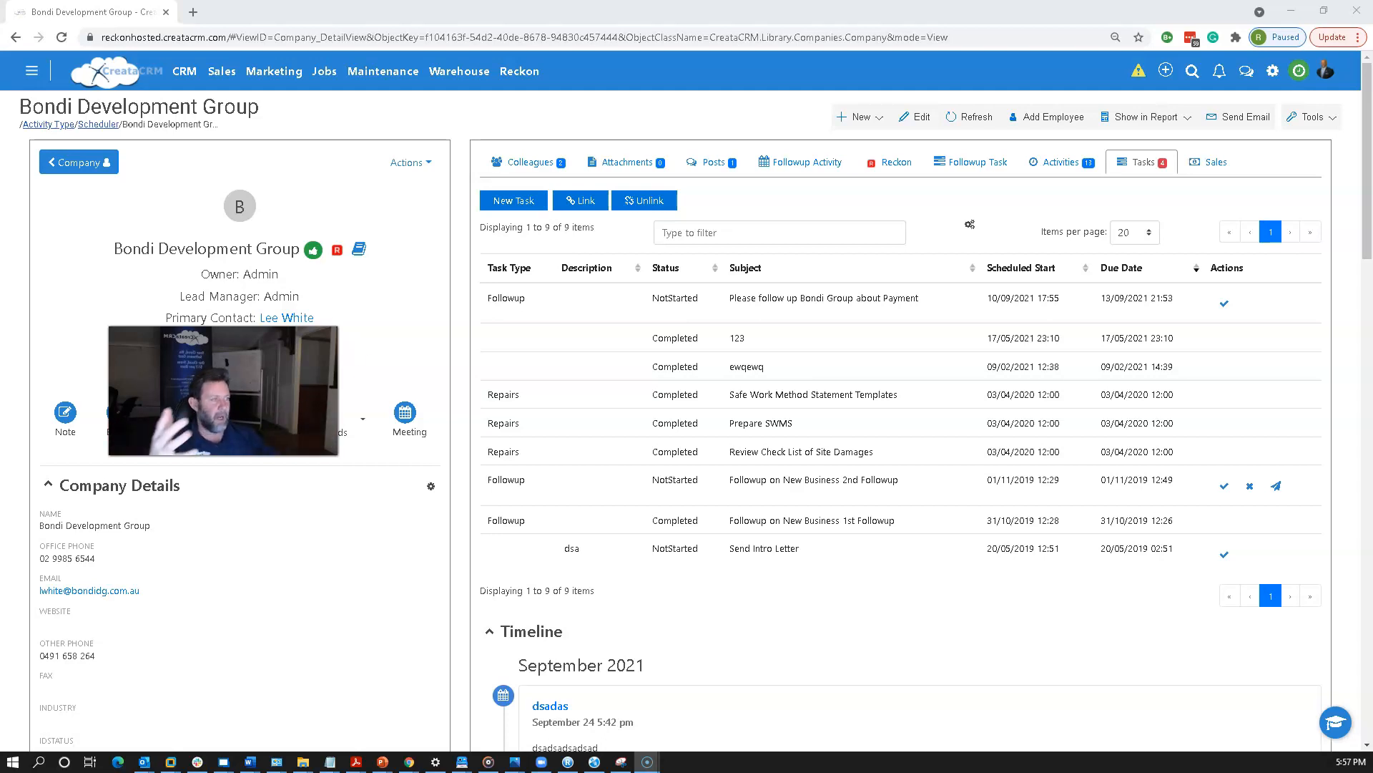
click(898, 164)
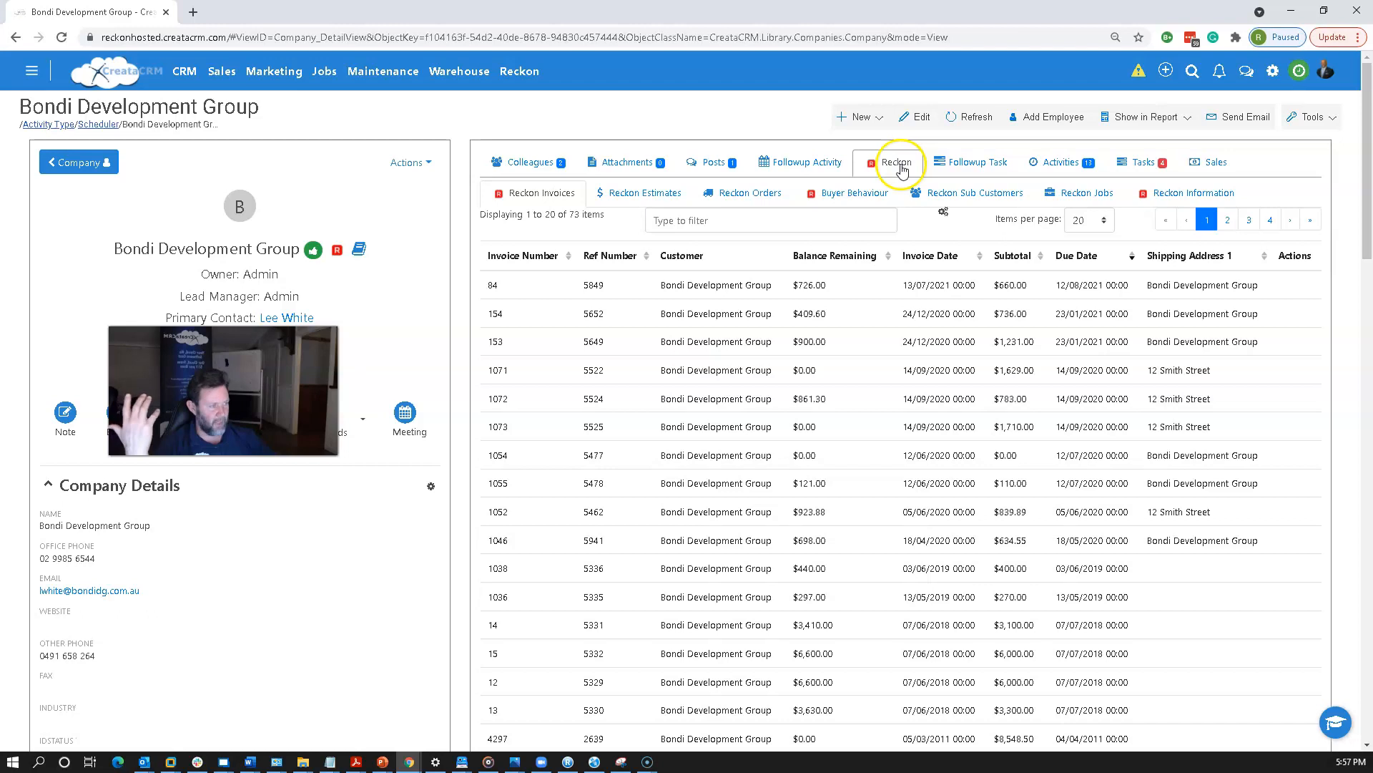
click(1136, 161)
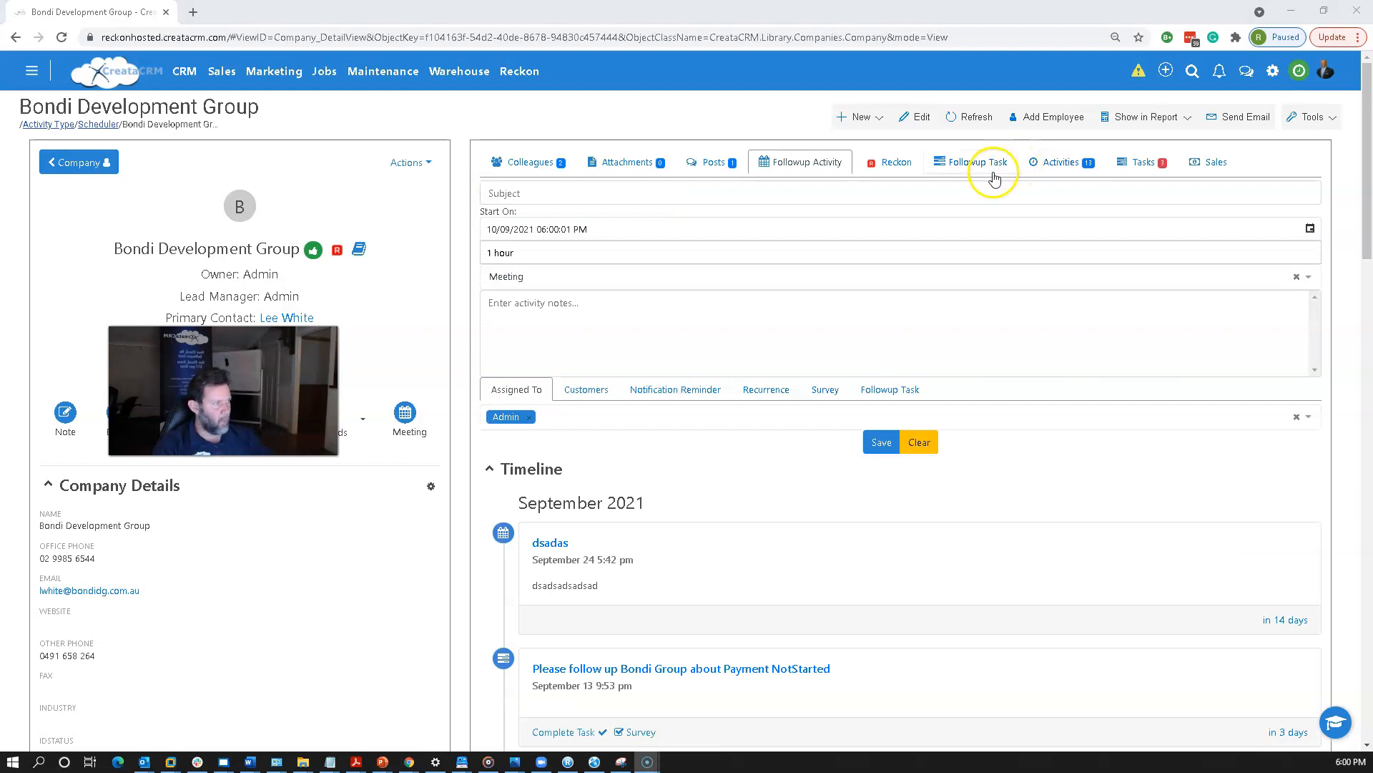
click(995, 162)
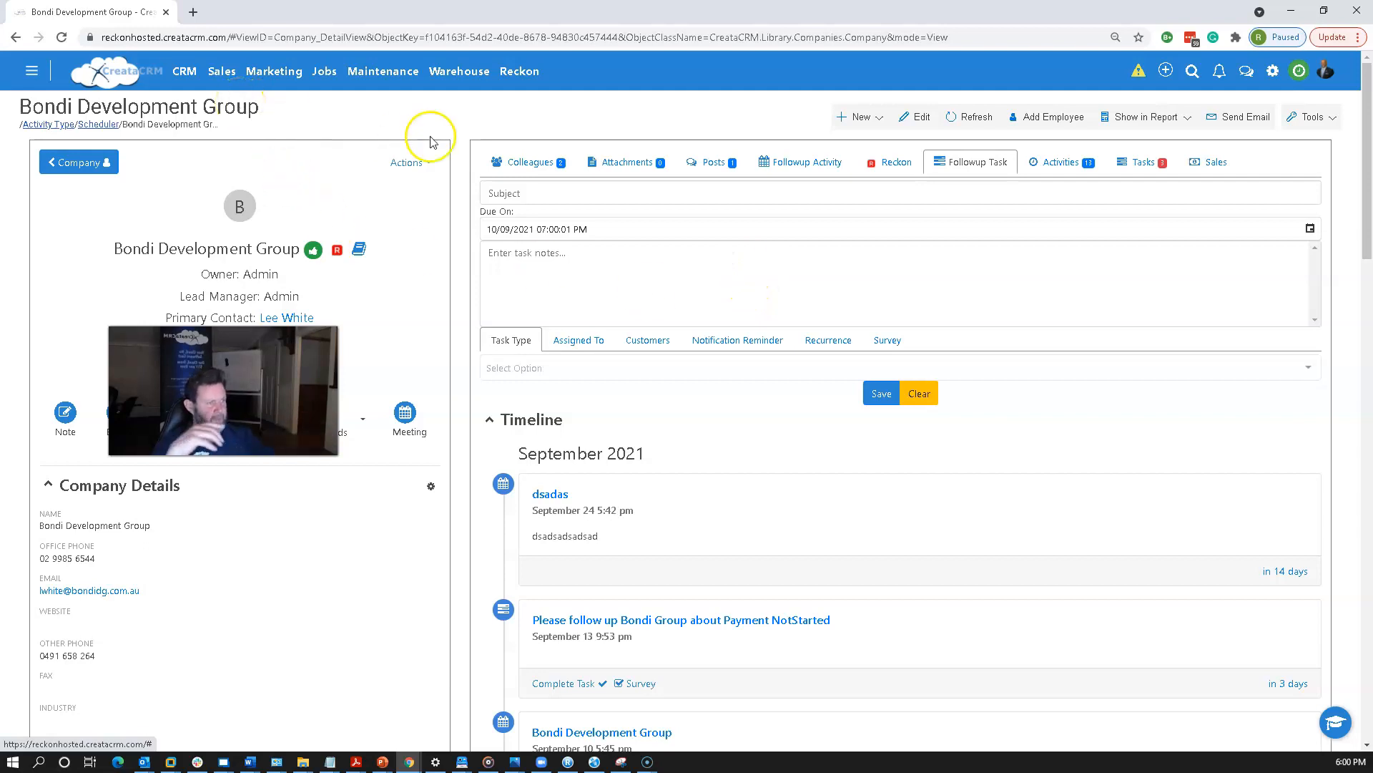
click(609, 281)
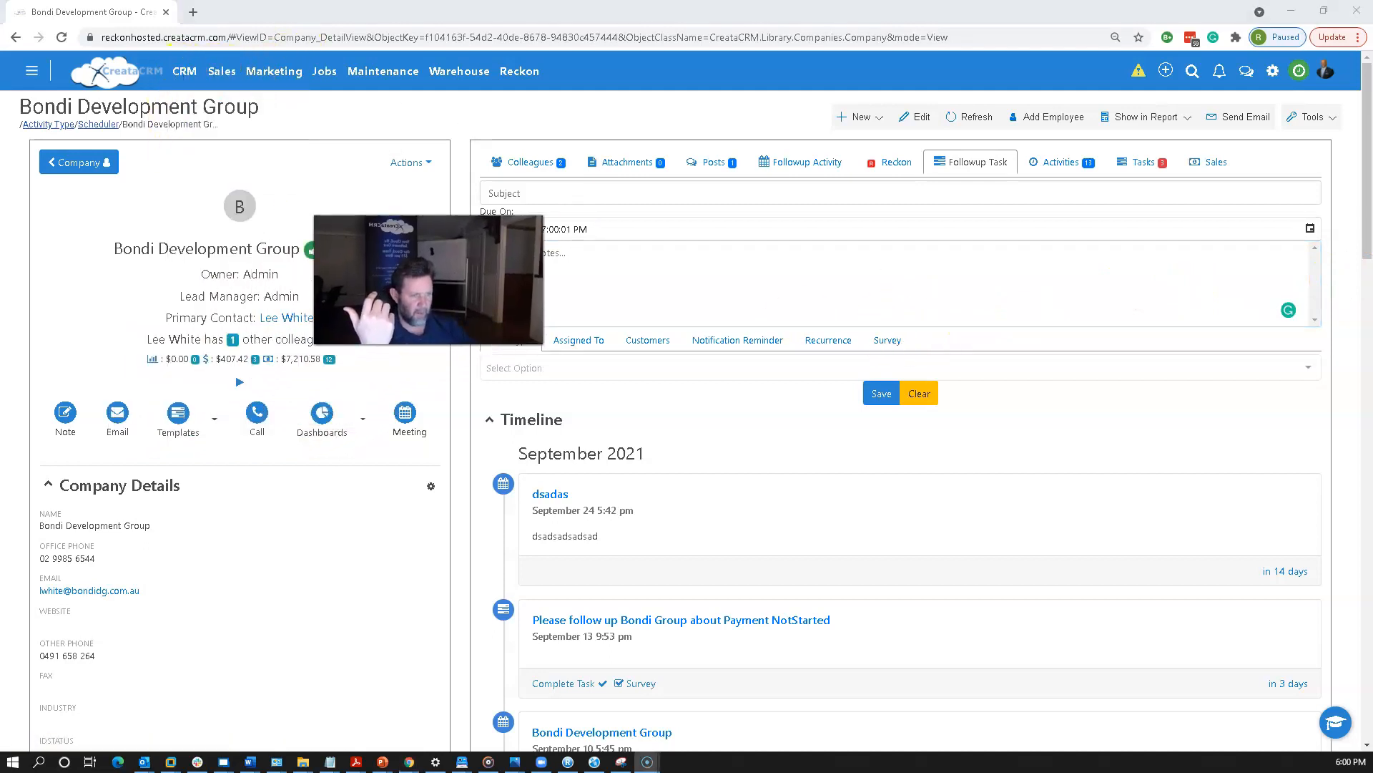
Open the CRM calendar and make it show tasks instead of activities
mouse_move(185, 71)
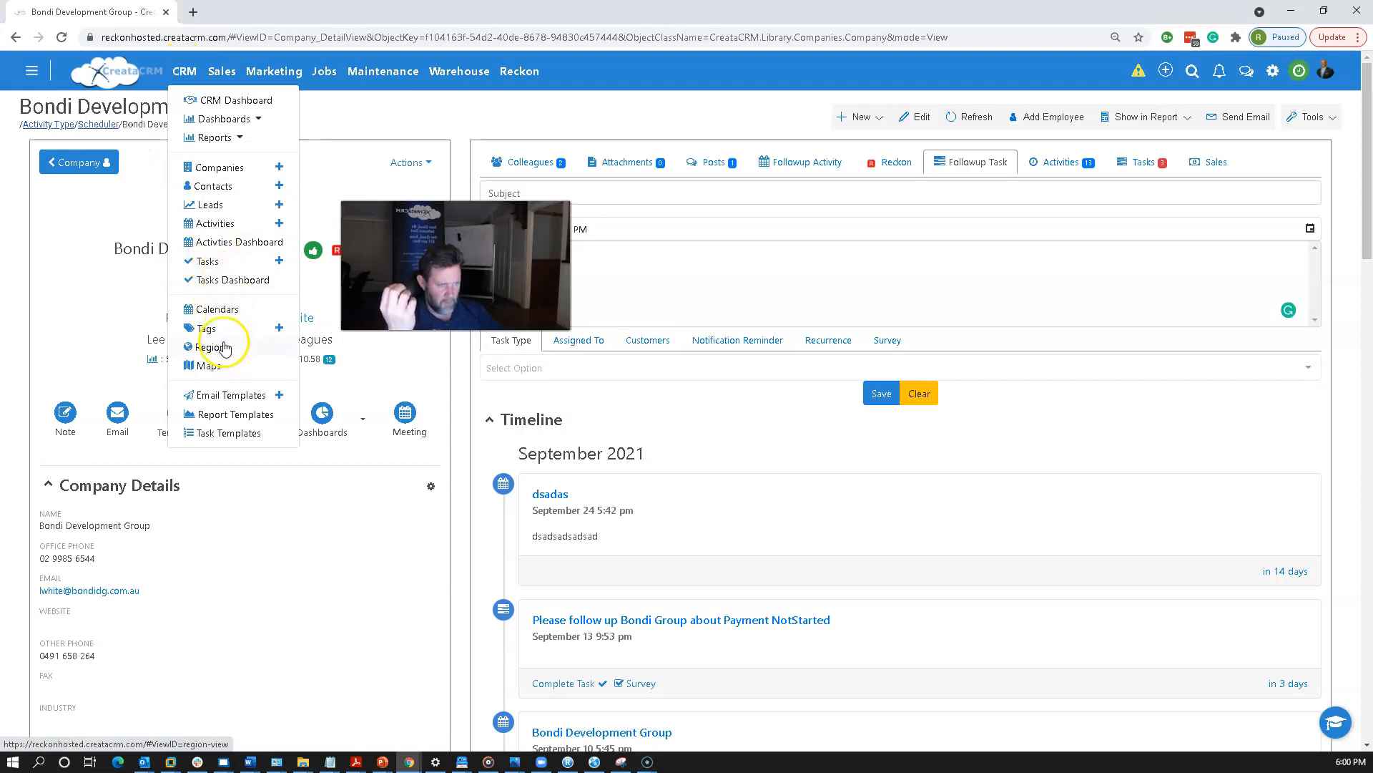
click(222, 310)
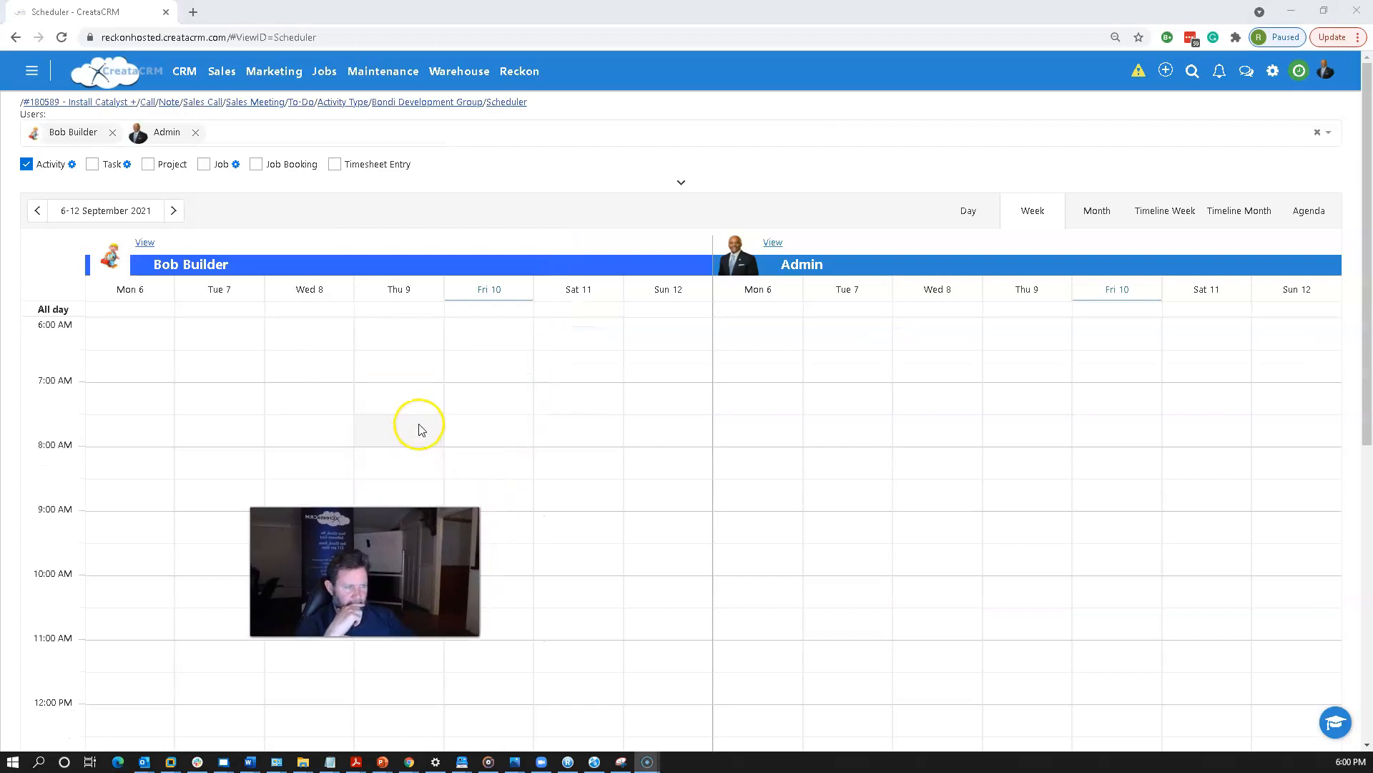
scroll(421, 429, down, 1)
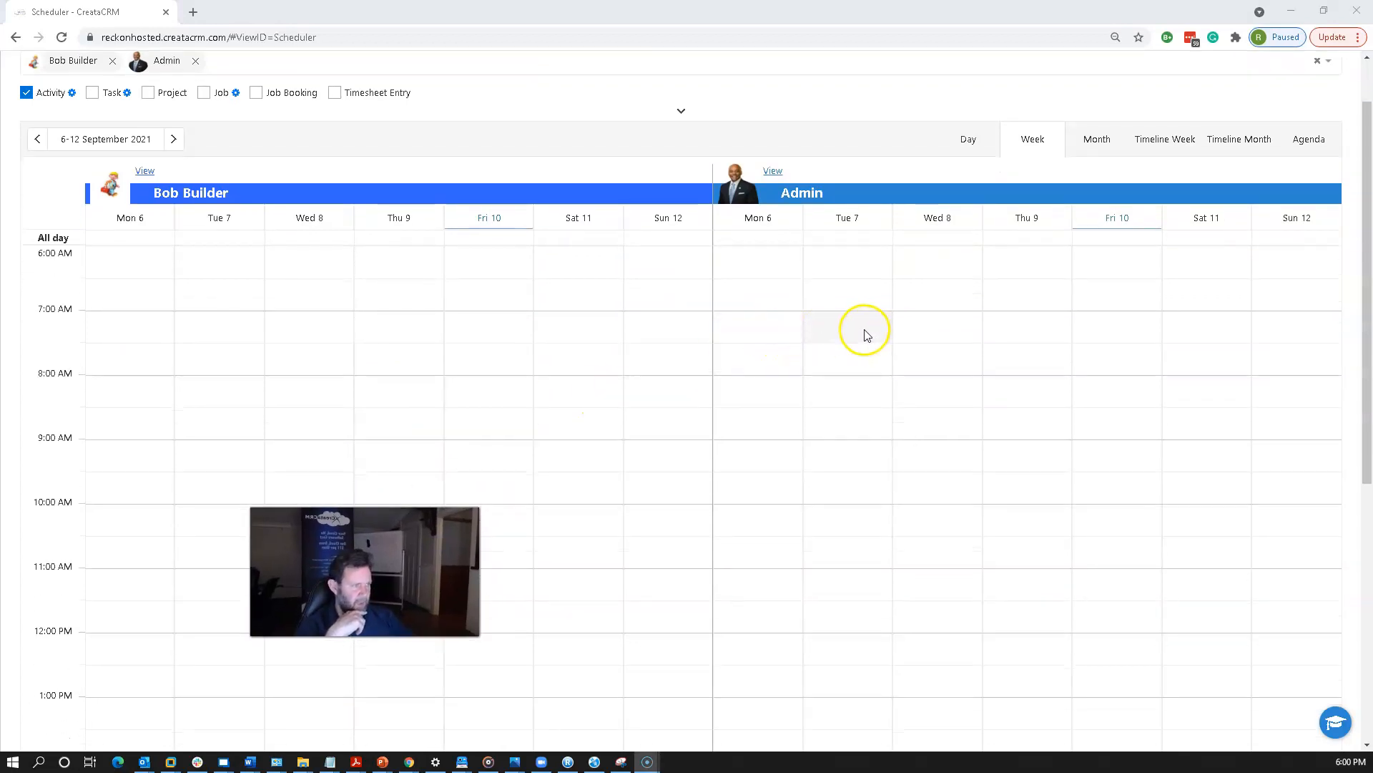
click(770, 328)
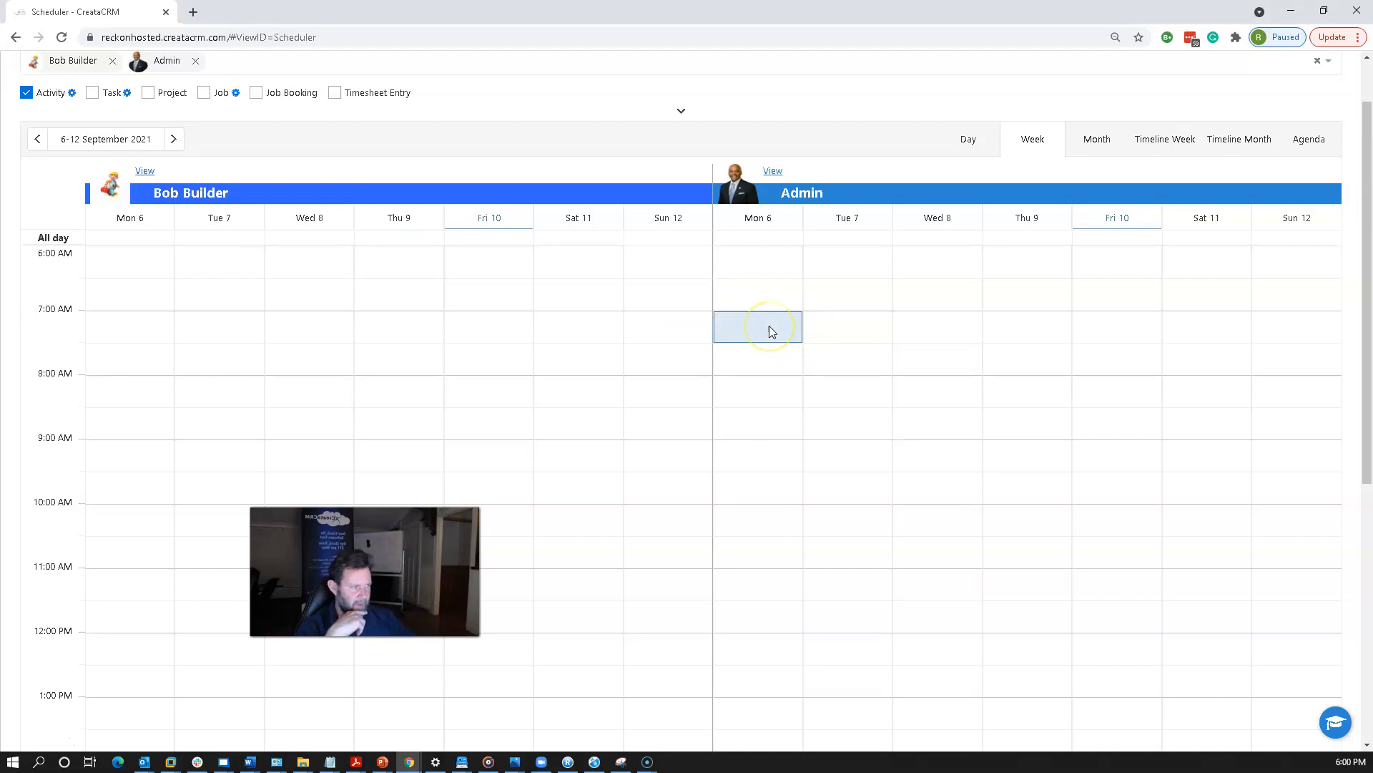
click(746, 322)
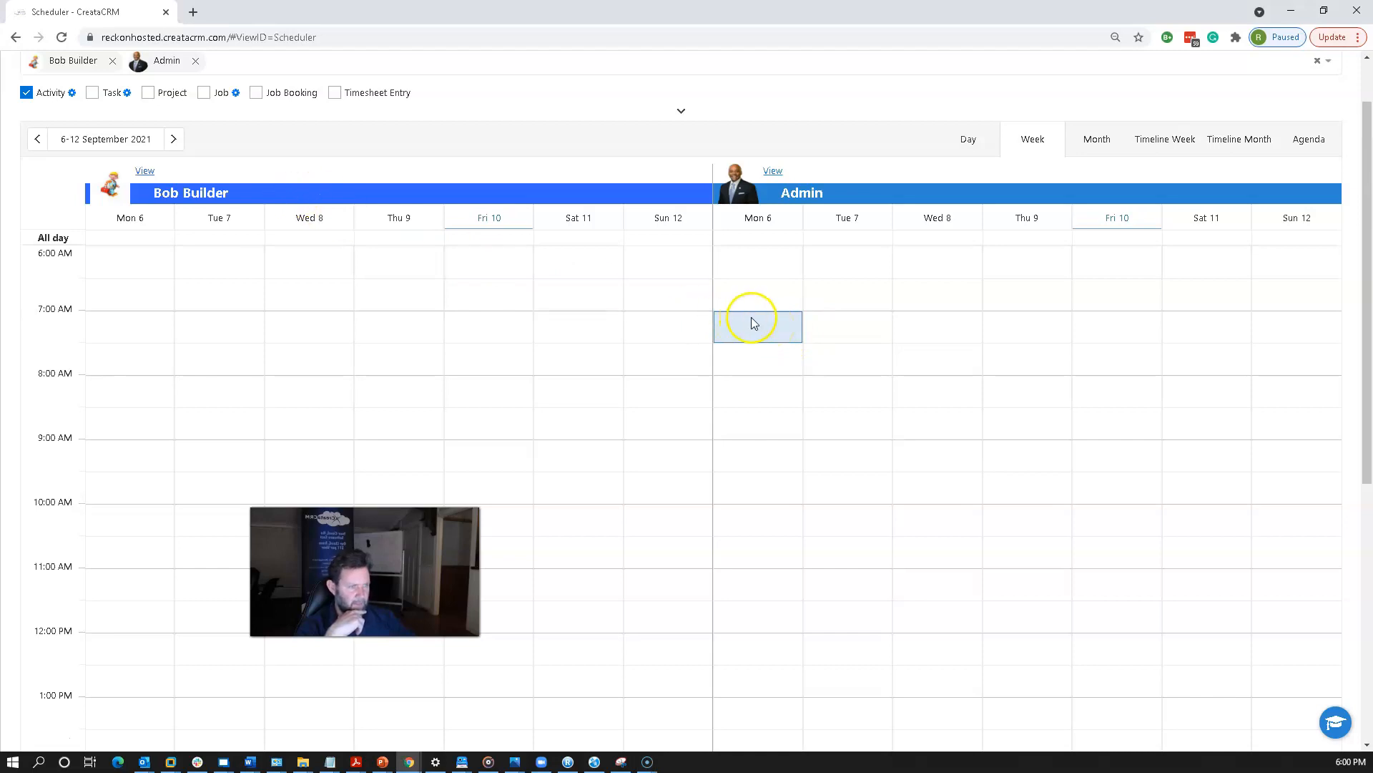
scroll(751, 343, down, 2)
right_click(757, 381)
click(632, 347)
scroll(641, 346, up, 3)
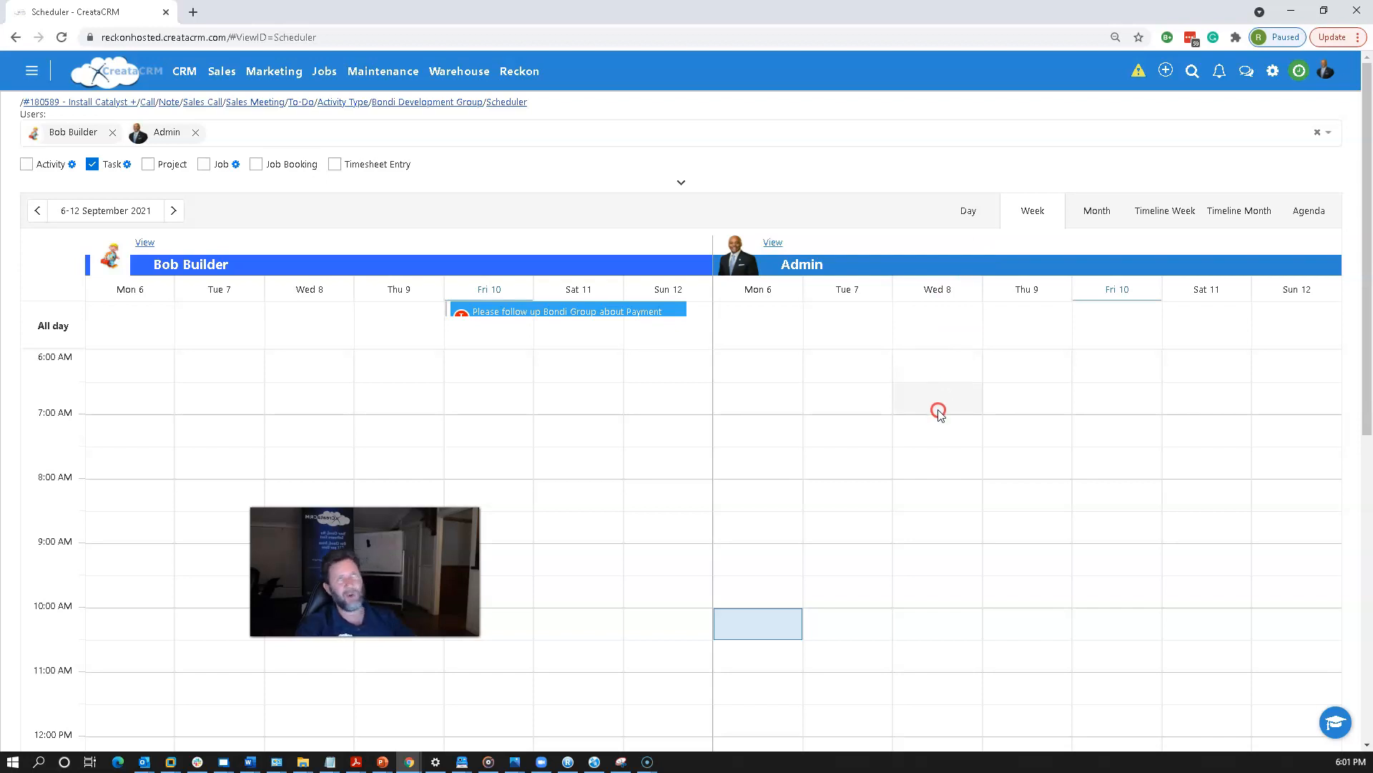
click(834, 505)
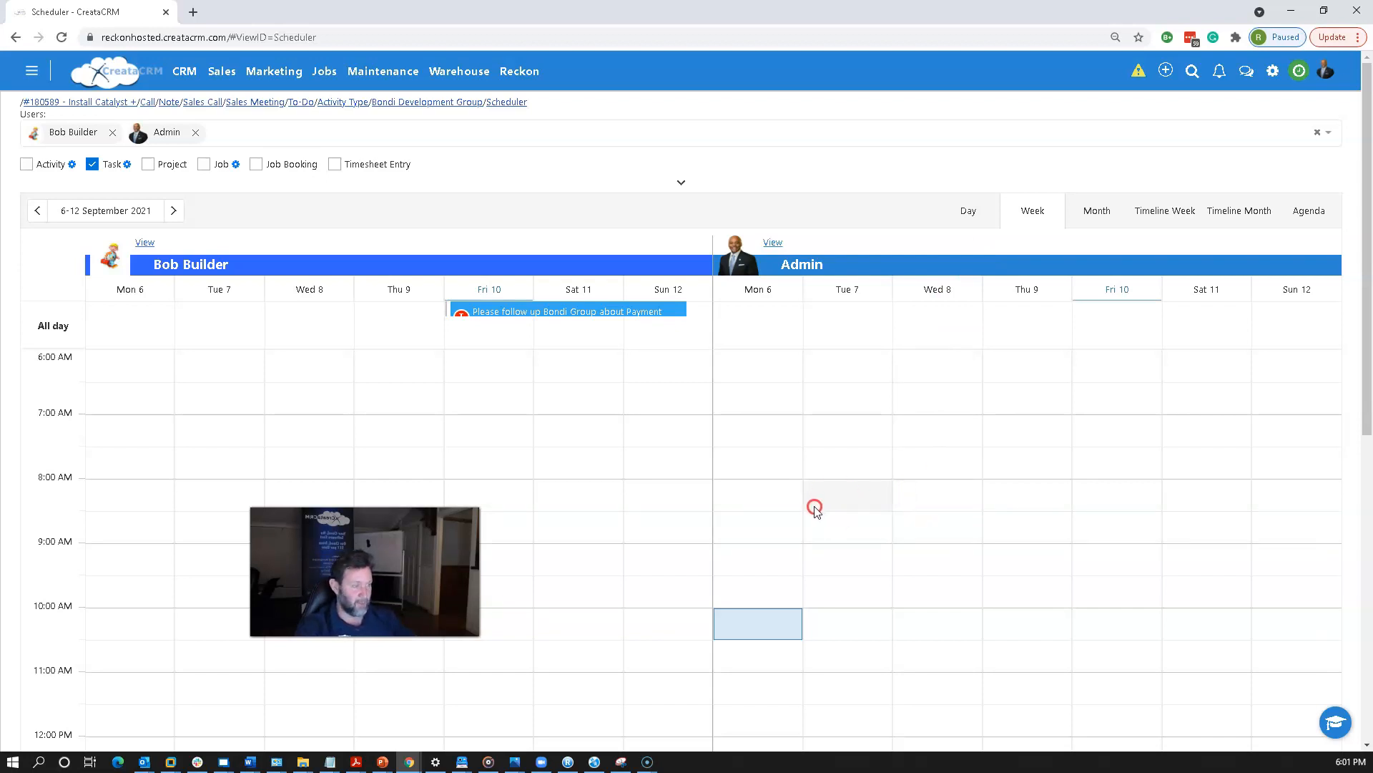
right_click(765, 483)
click(789, 496)
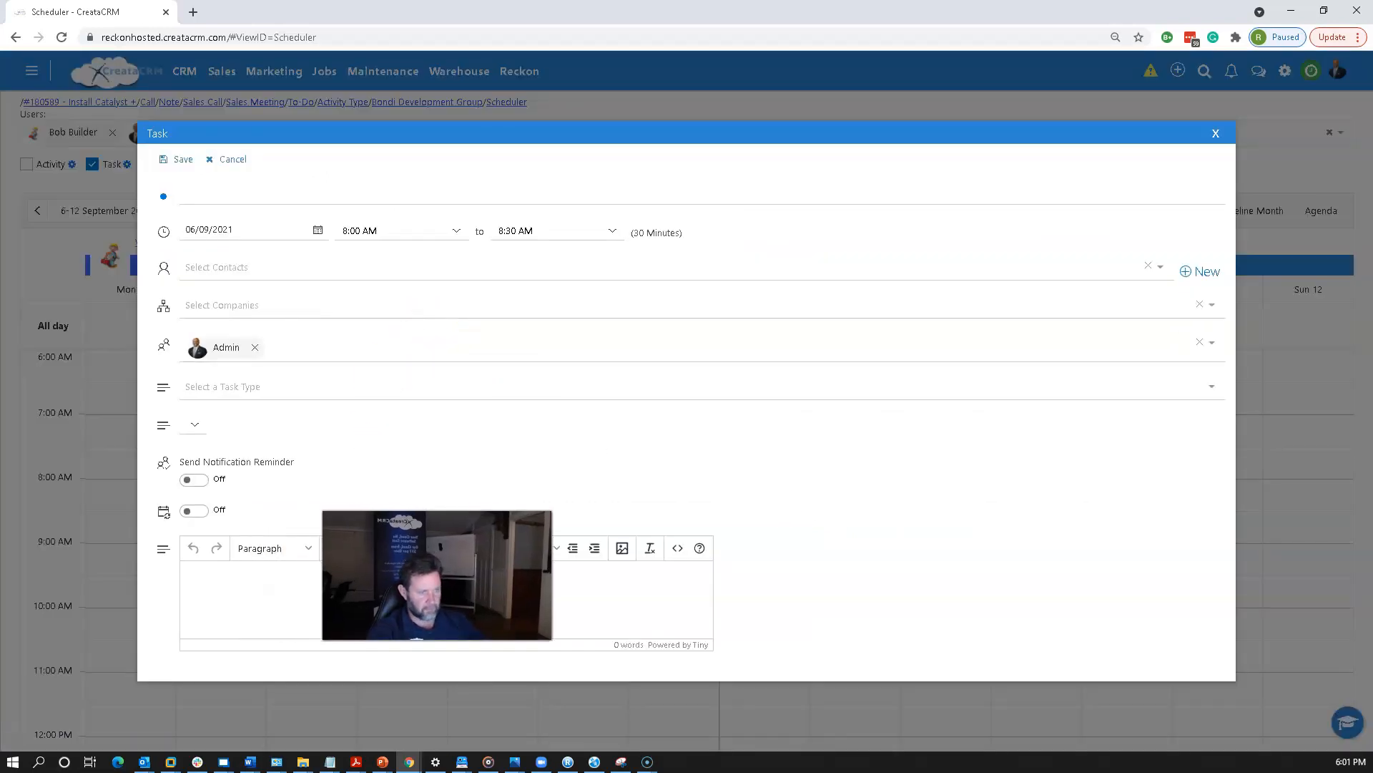
click(256, 192)
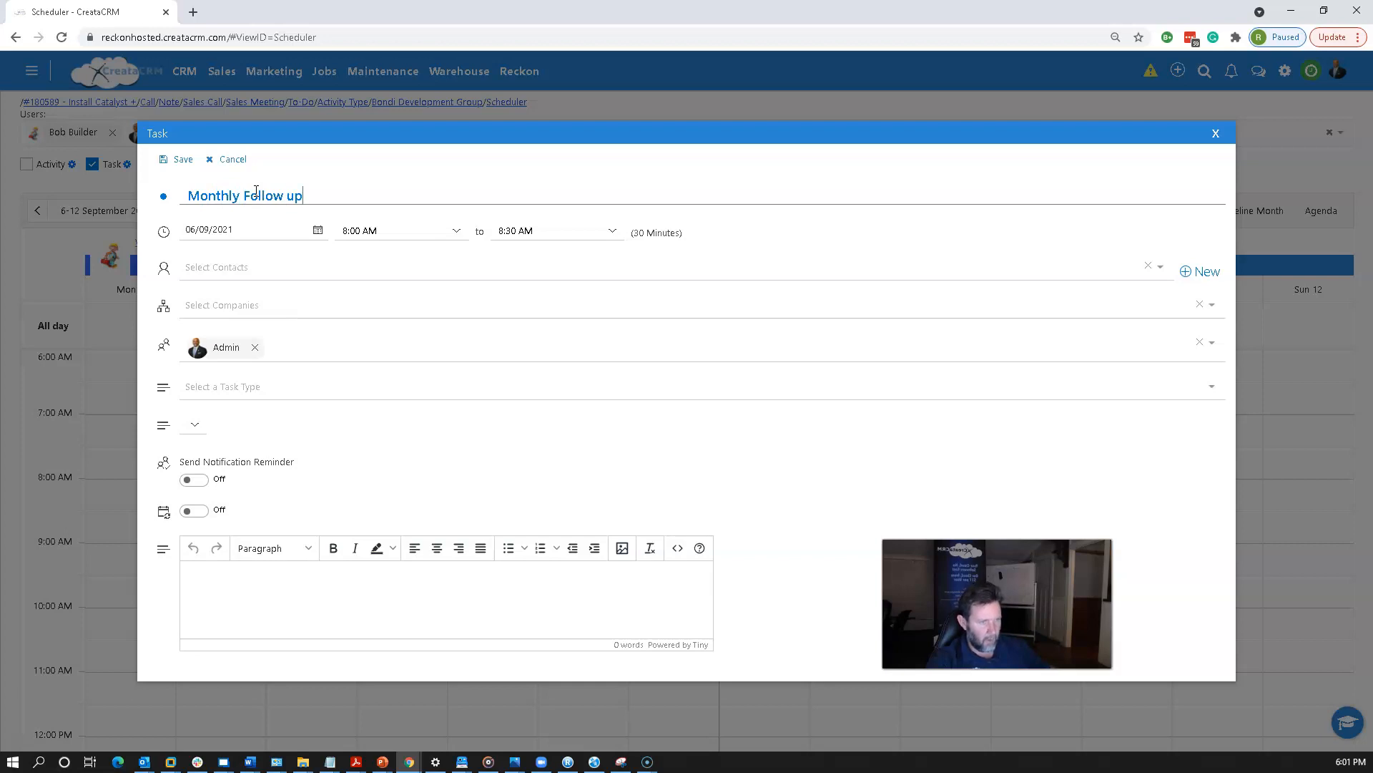
Link the task to the company Bondi Development Group and set its task type to Followup
click(241, 306)
text(bondi)
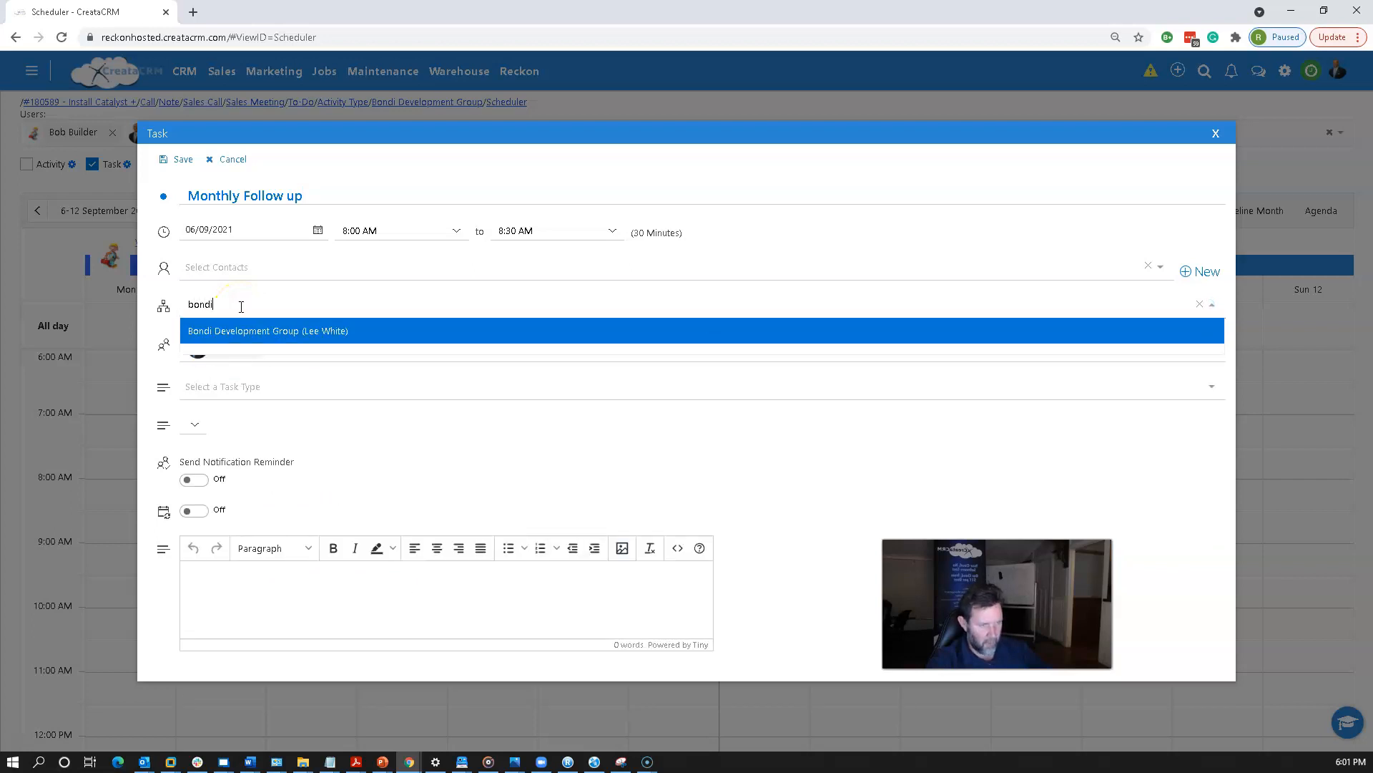
click(255, 336)
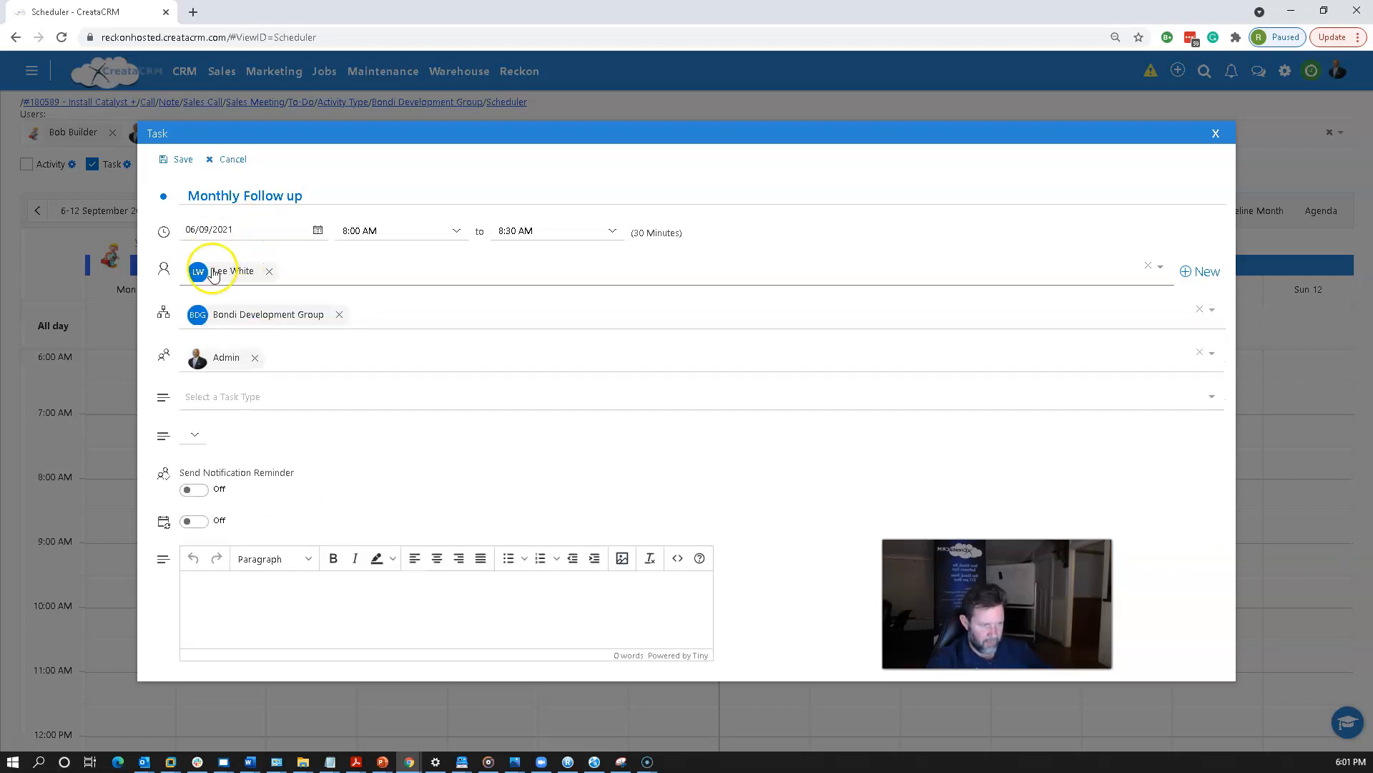
click(265, 395)
click(236, 449)
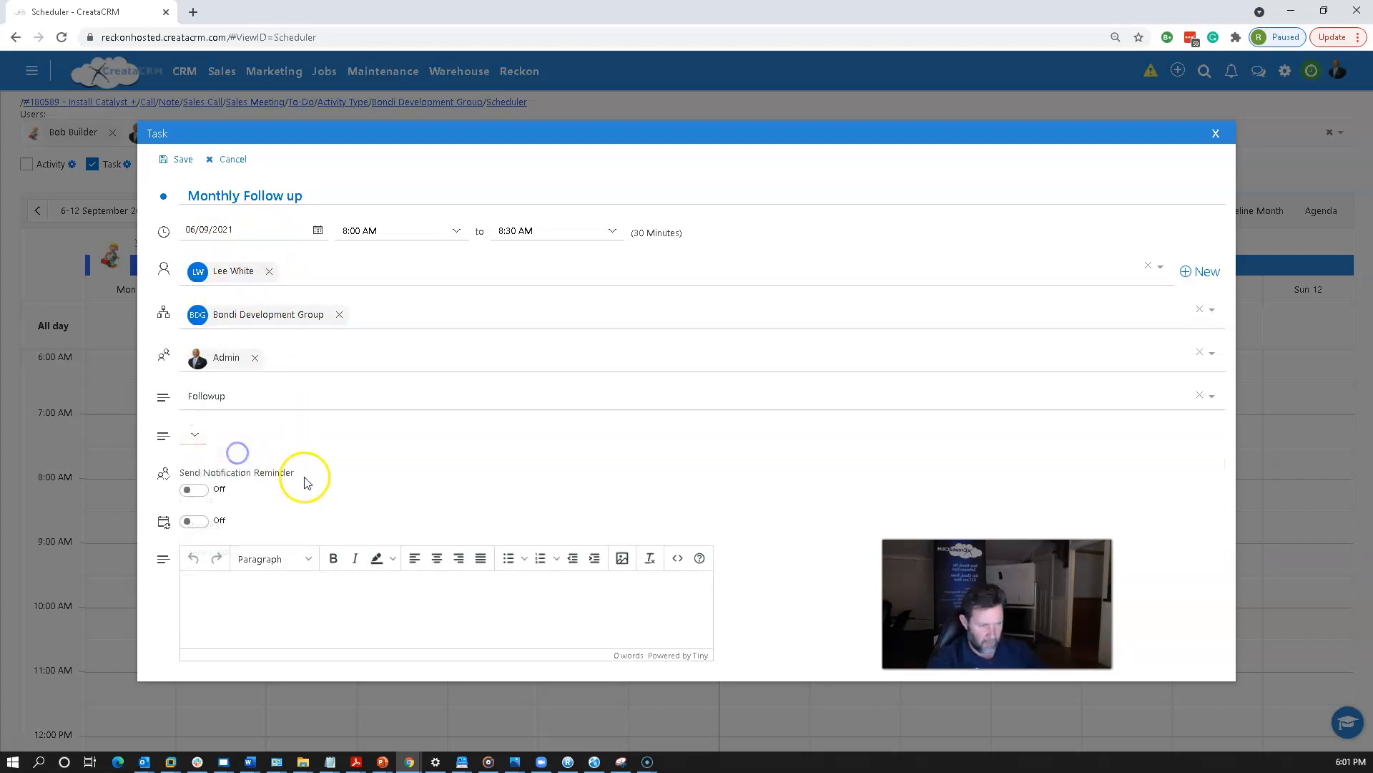
Try the notification reminder, switch it back off, and make the task recur monthly
click(192, 490)
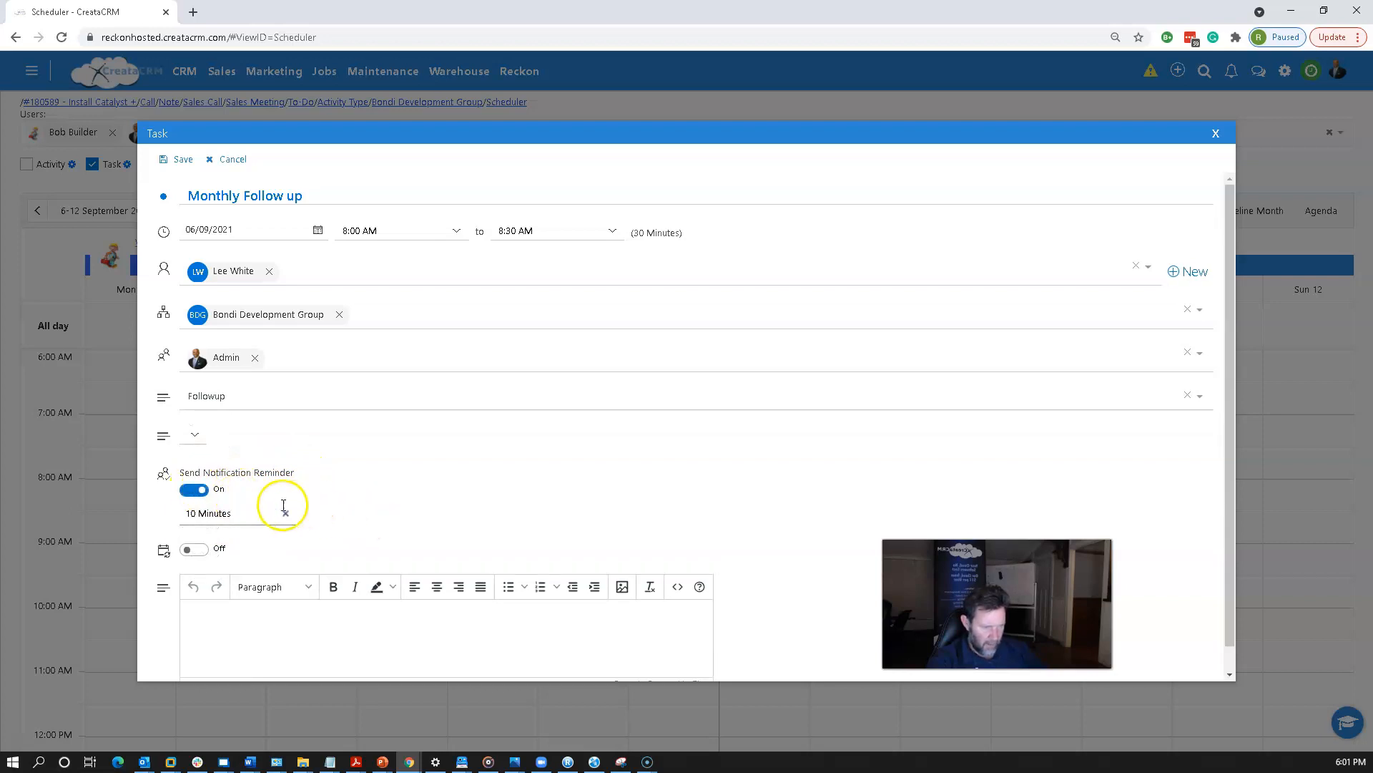
click(193, 490)
click(221, 523)
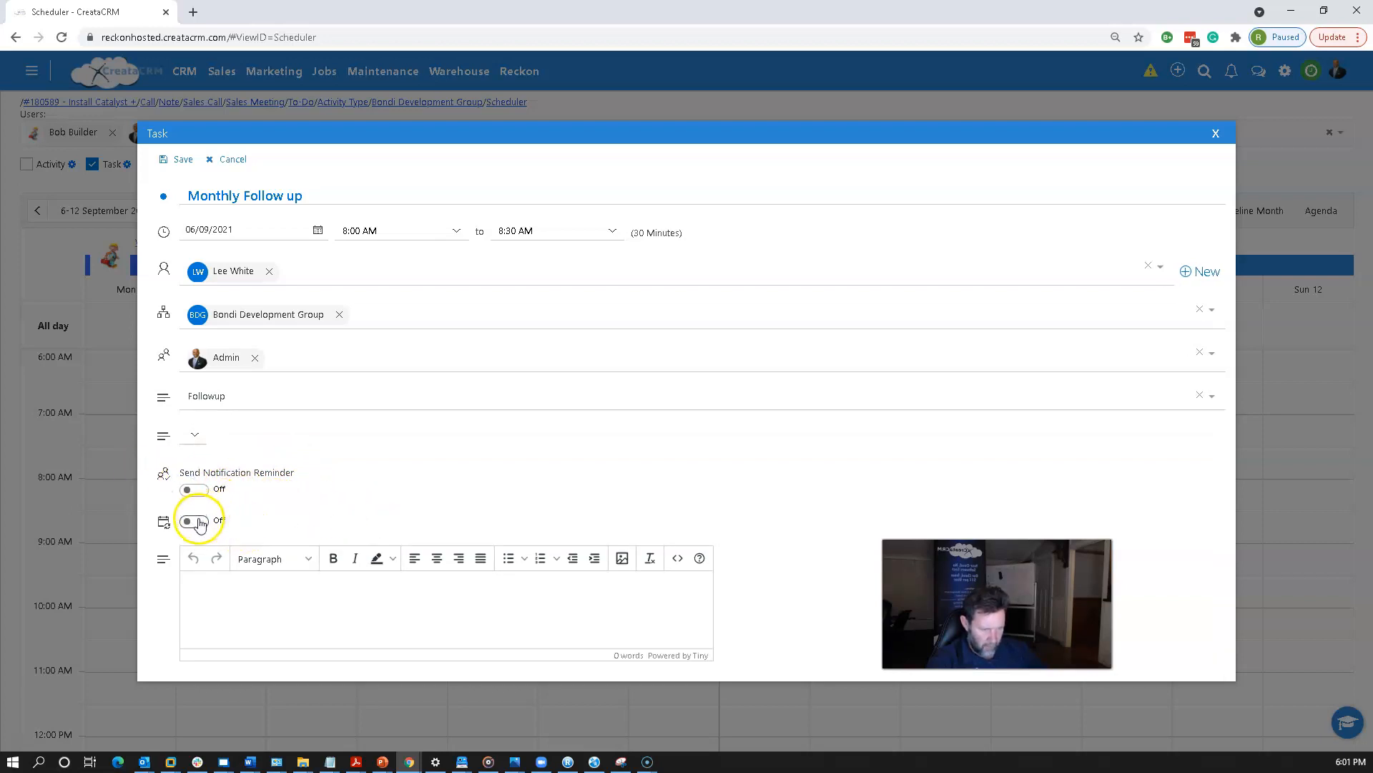
scroll(282, 501, down, 2)
click(288, 415)
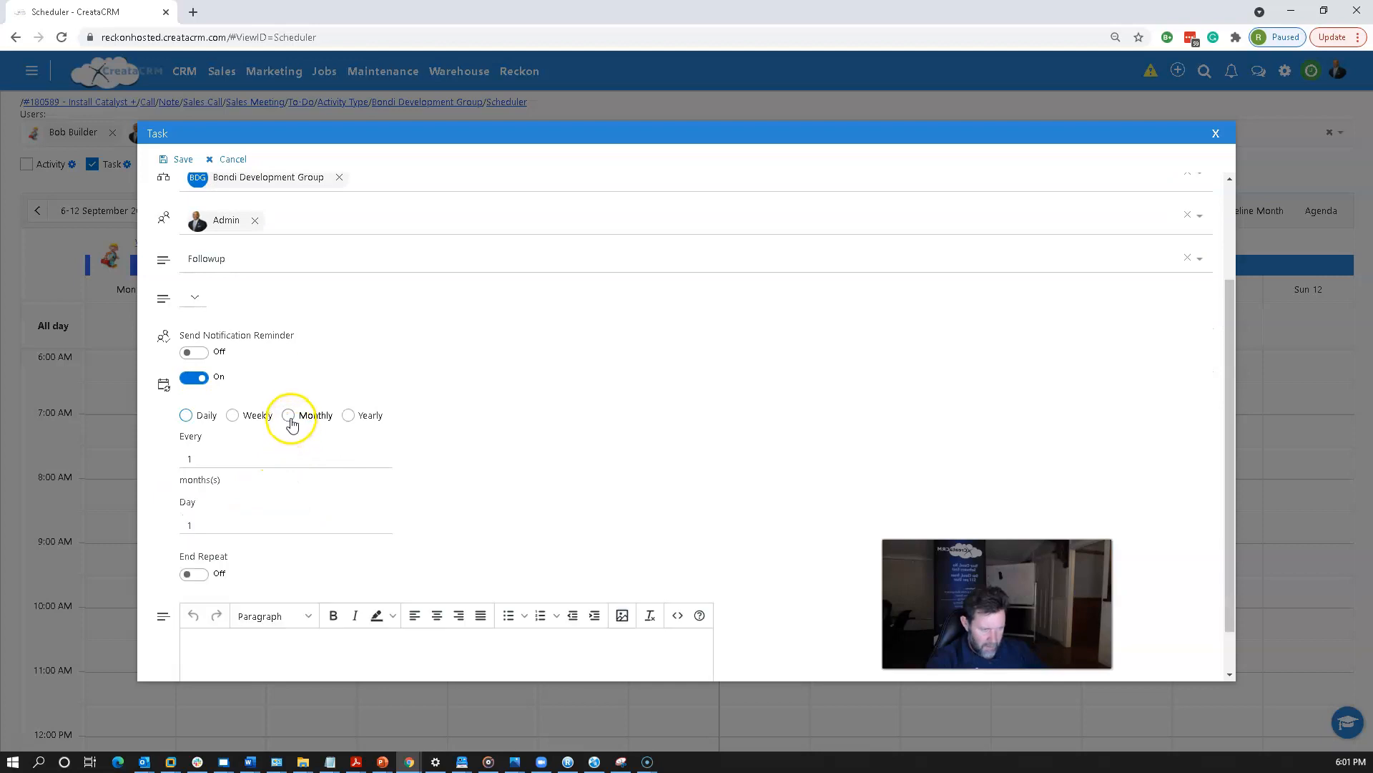
Turn on an end for the task's monthly repeat and make it stop after 12 occurrences
scroll(322, 465, down, 1)
click(193, 520)
scroll(336, 512, down, 1)
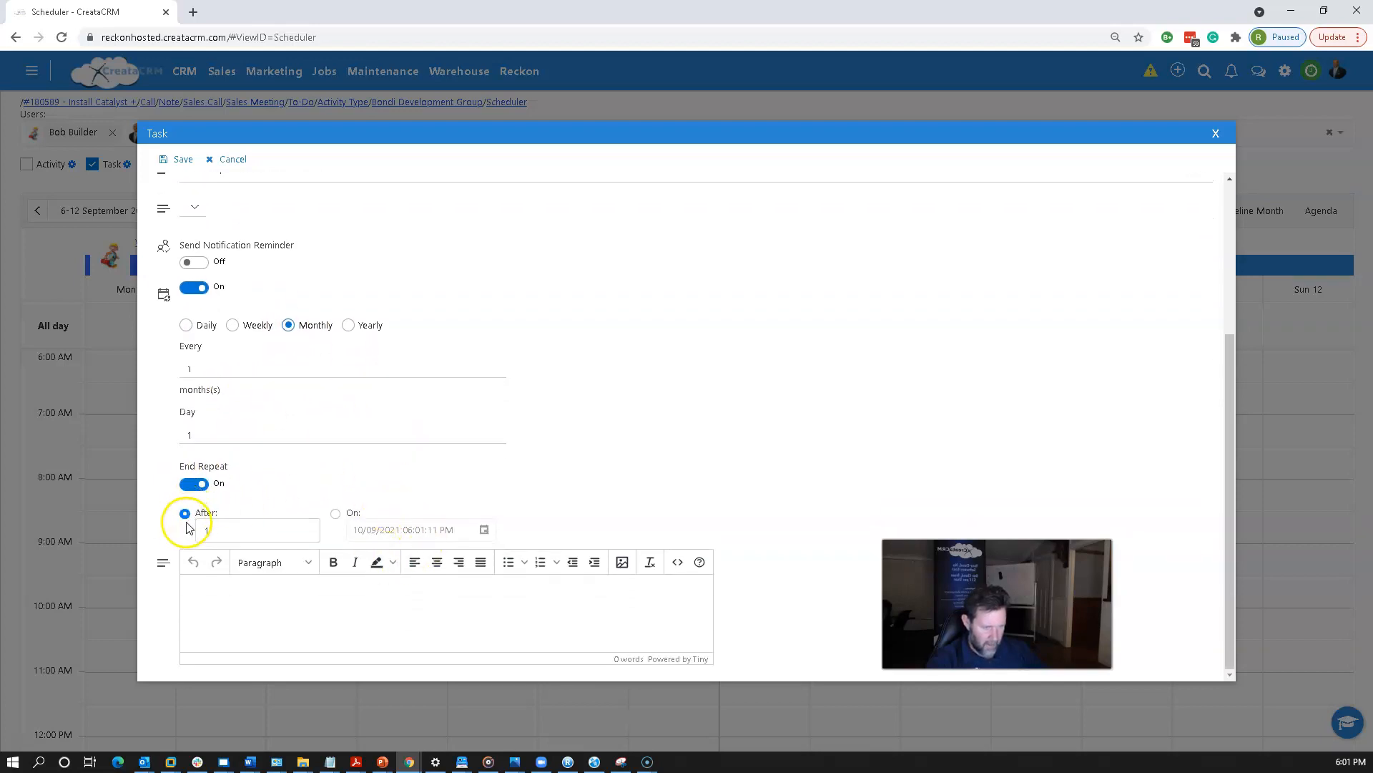
click(336, 515)
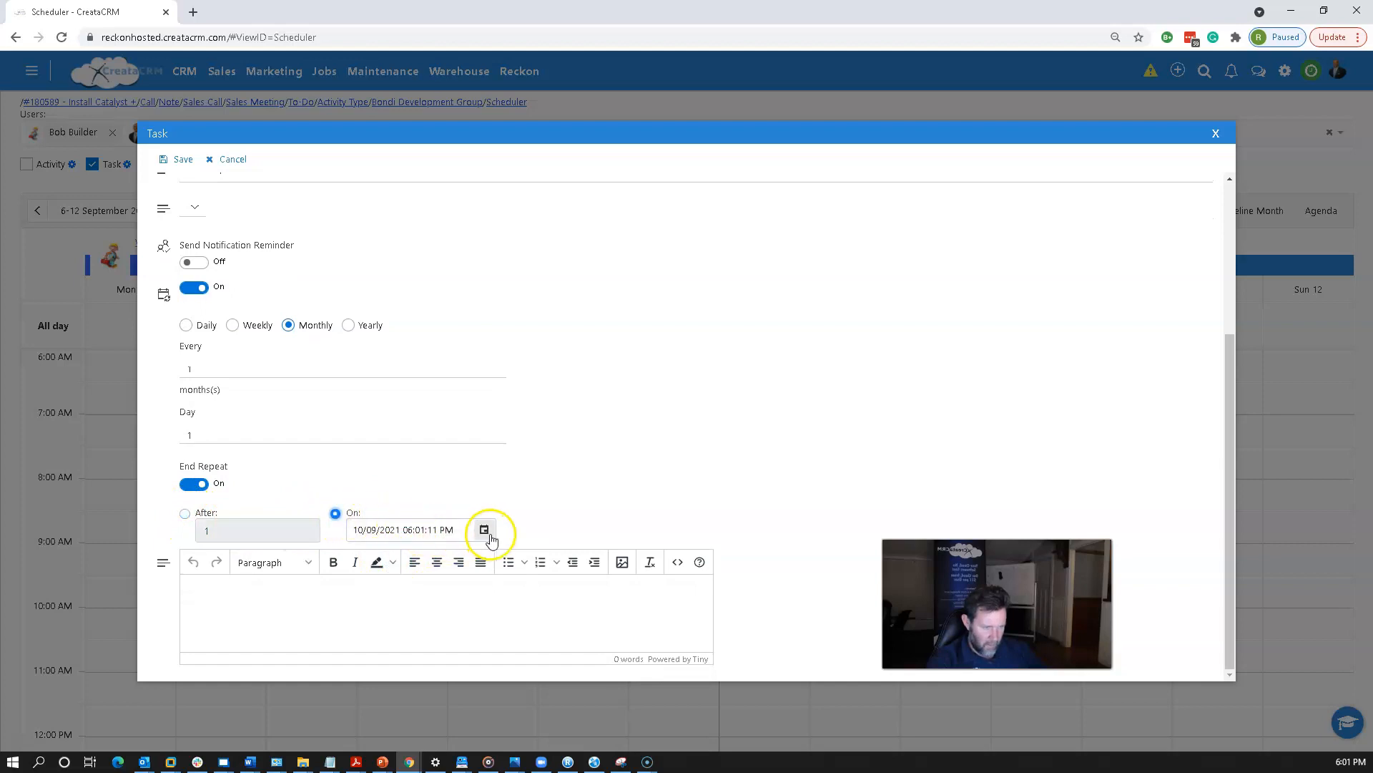
click(185, 514)
click(199, 528)
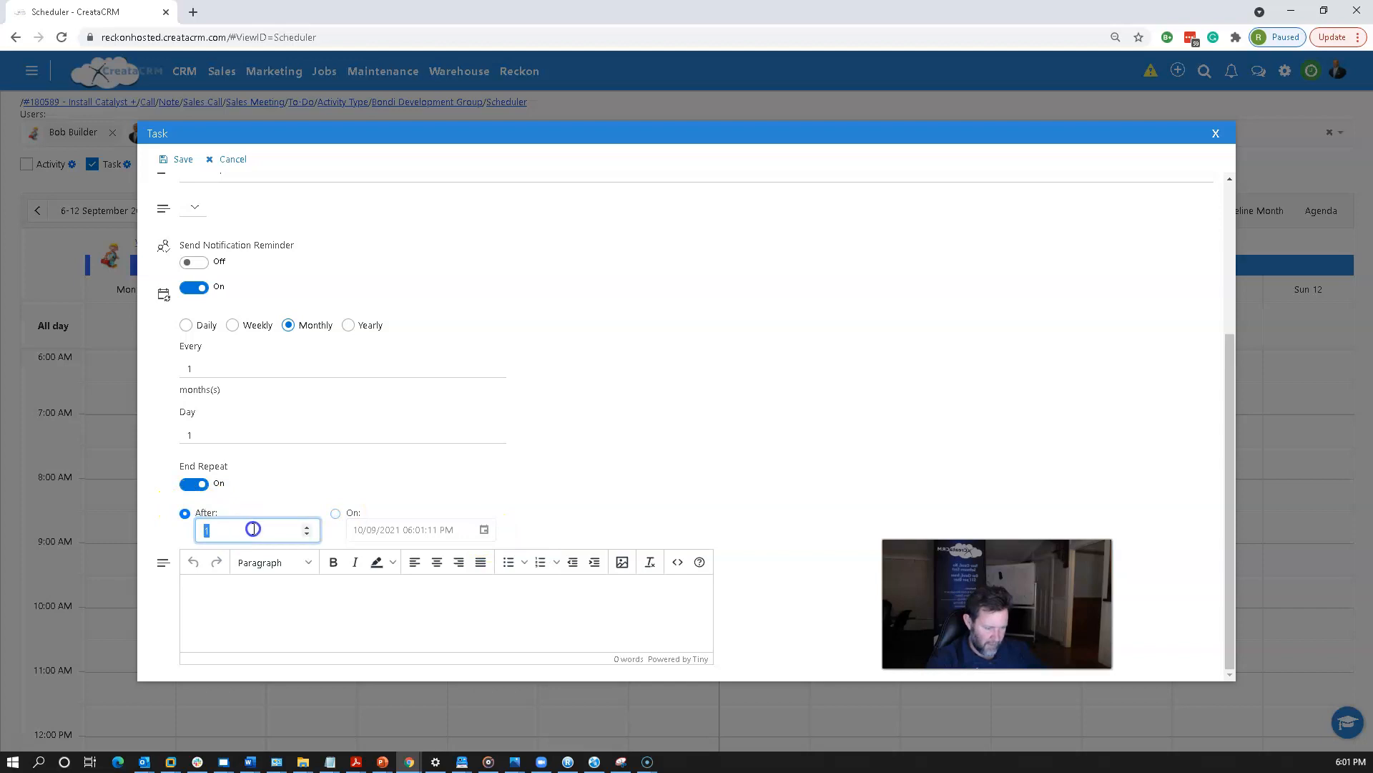
text(12)
click(403, 441)
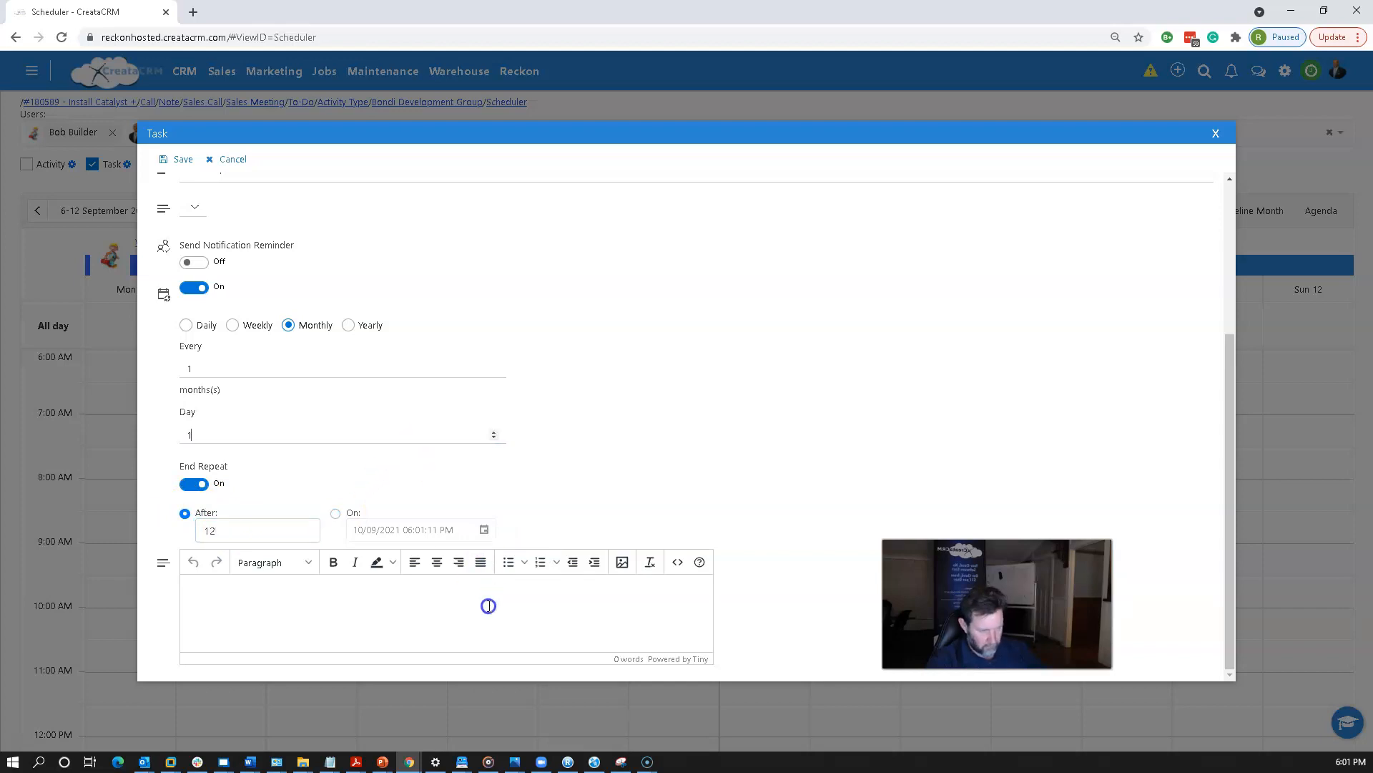
Review the recurring task's details and recurrence settings, and save the task
scroll(495, 598, up, 3)
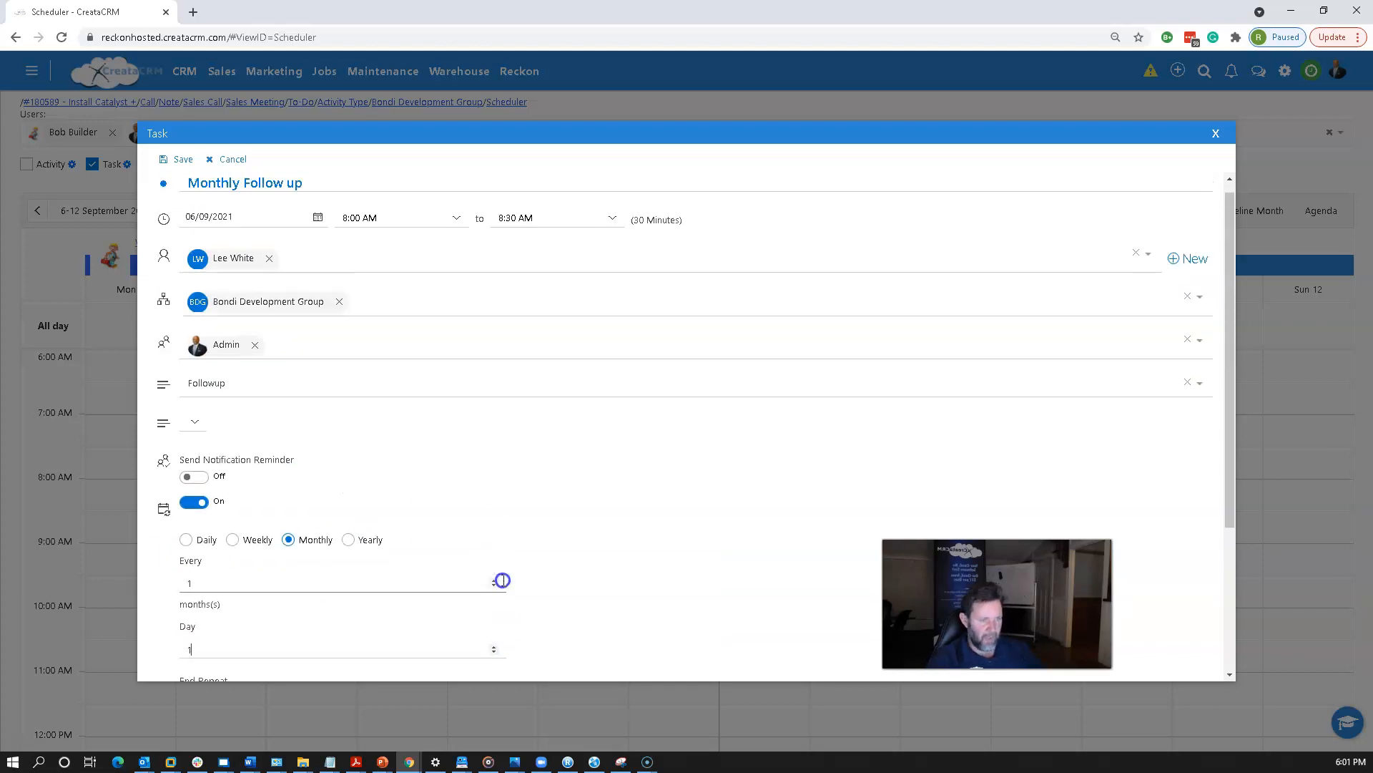
scroll(503, 578, down, 2)
scroll(502, 577, up, 2)
scroll(515, 556, down, 3)
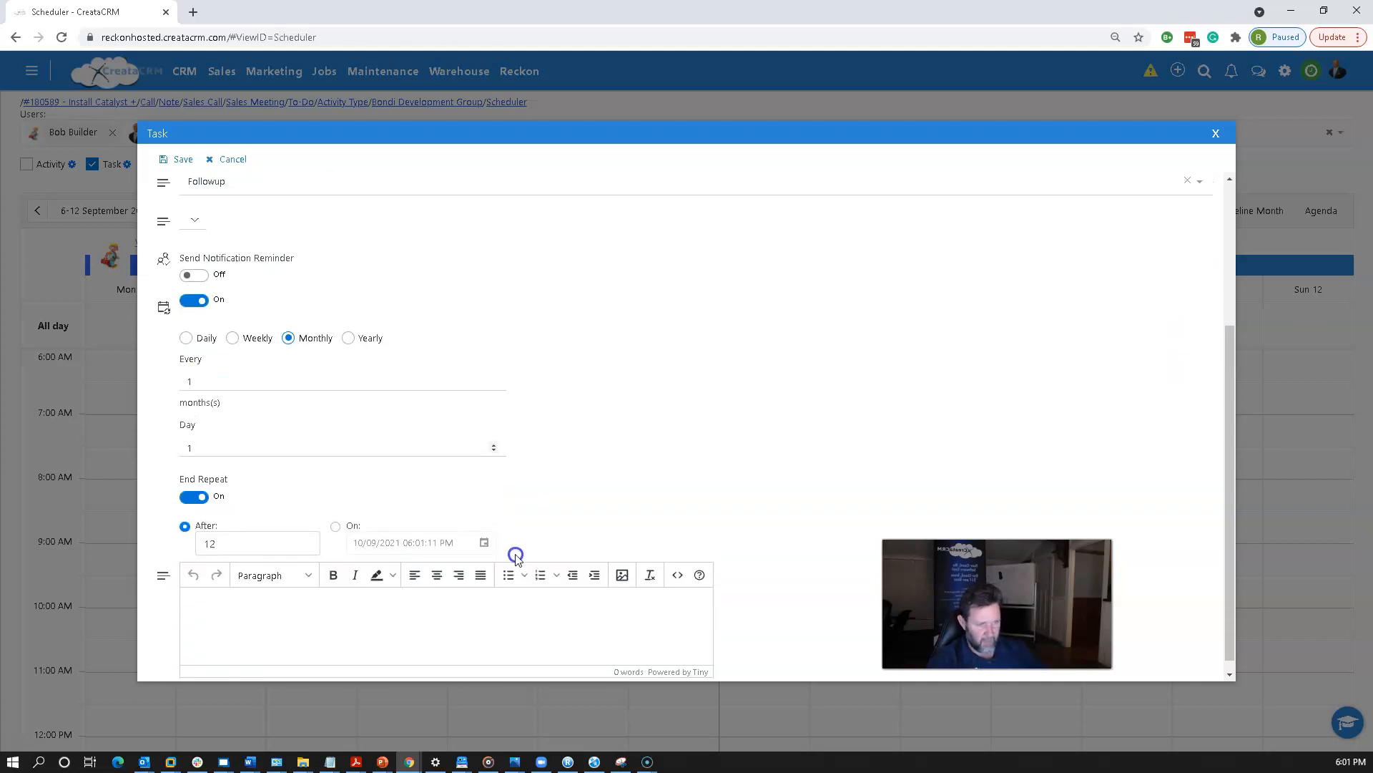
scroll(516, 557, up, 1)
scroll(515, 556, up, 3)
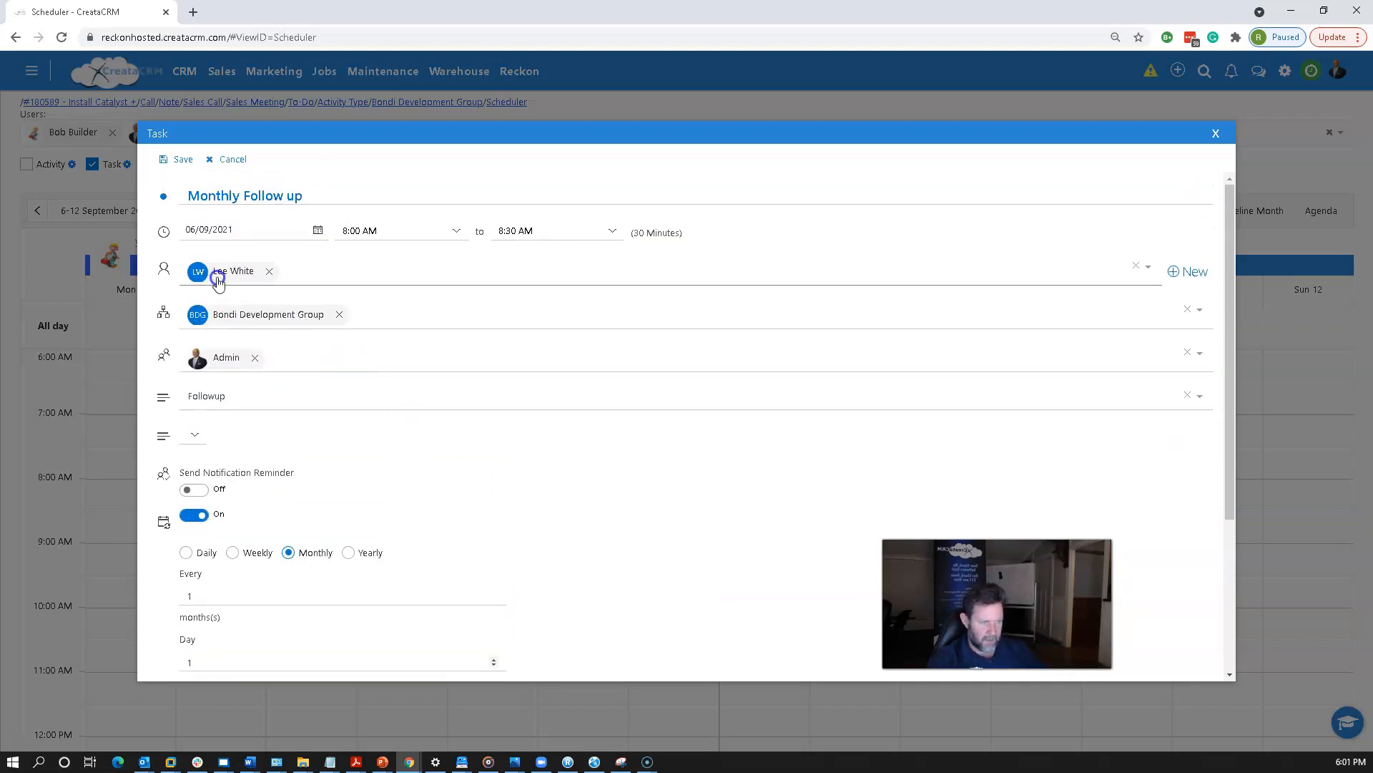
click(172, 159)
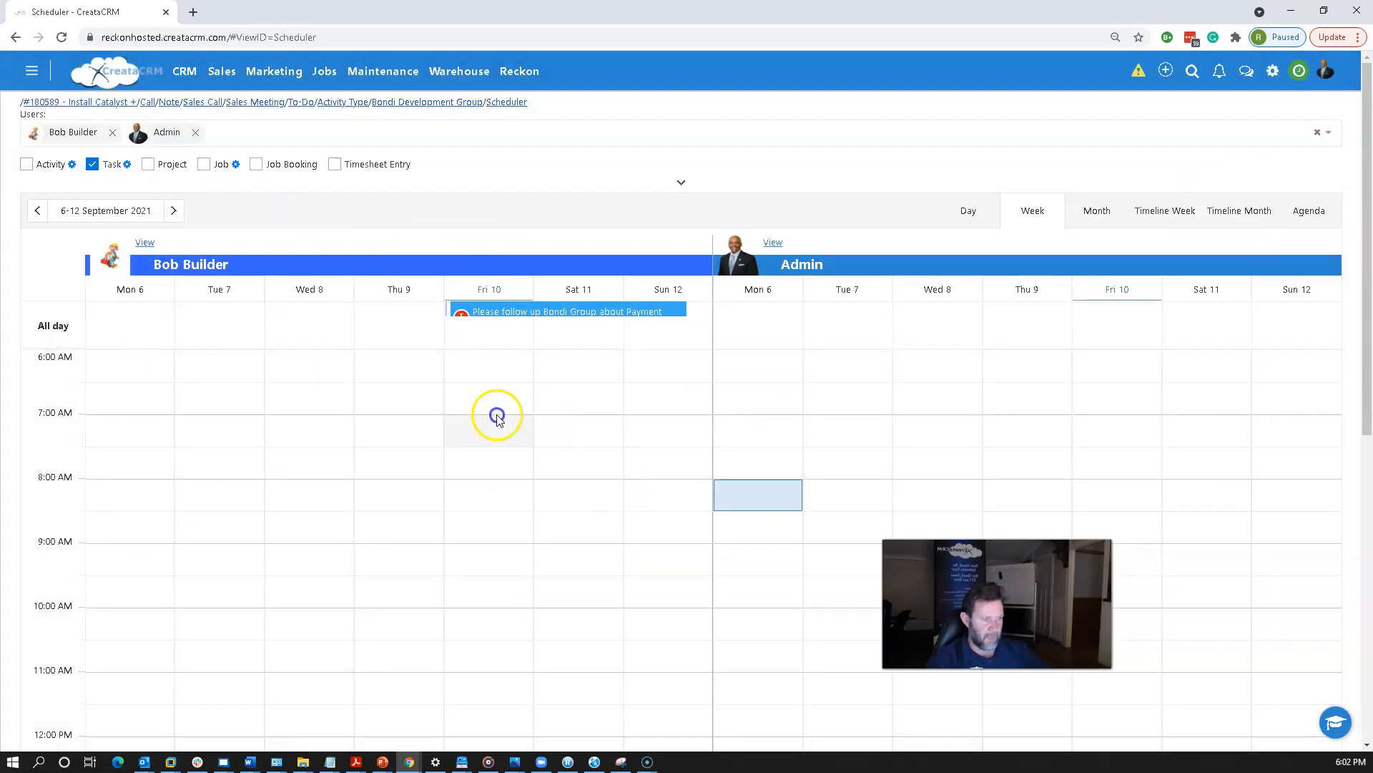
click(1096, 210)
scroll(940, 266, down, 3)
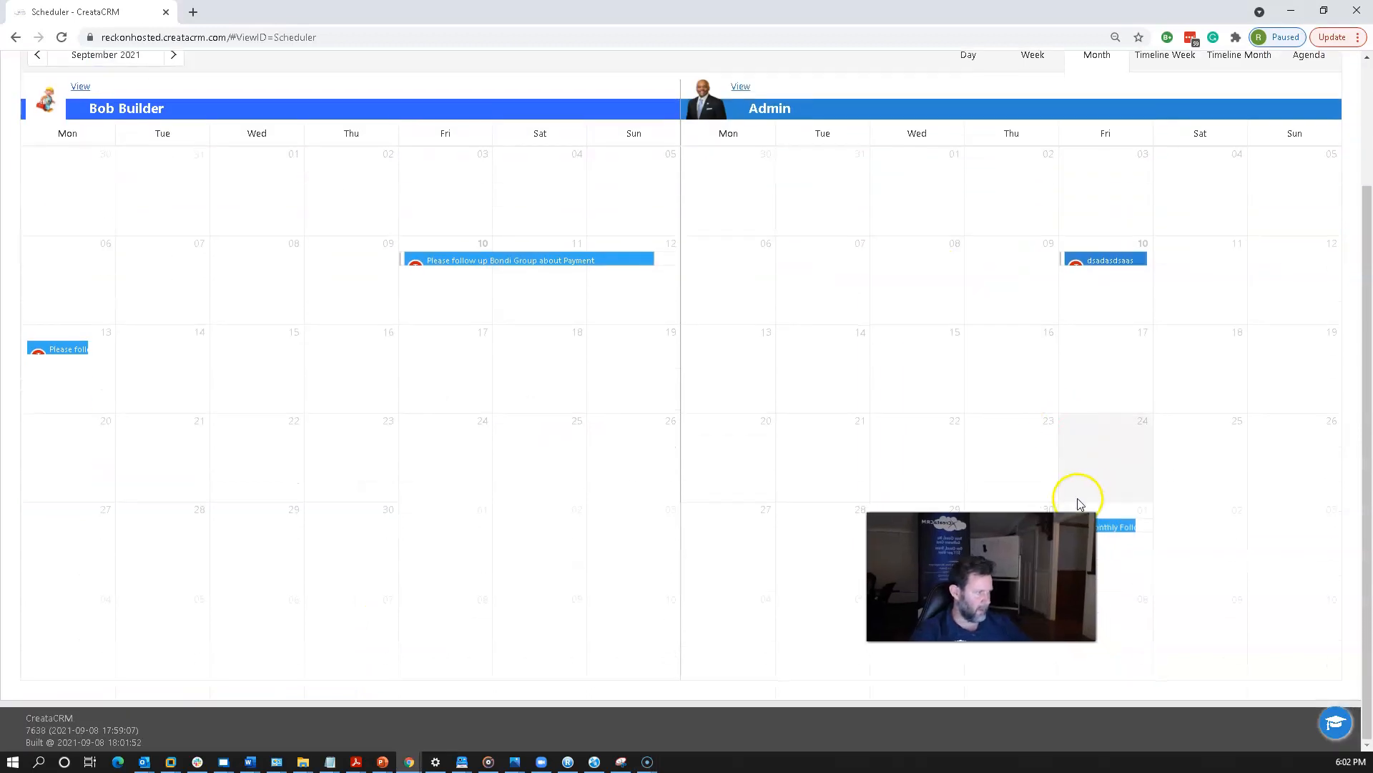
click(1102, 527)
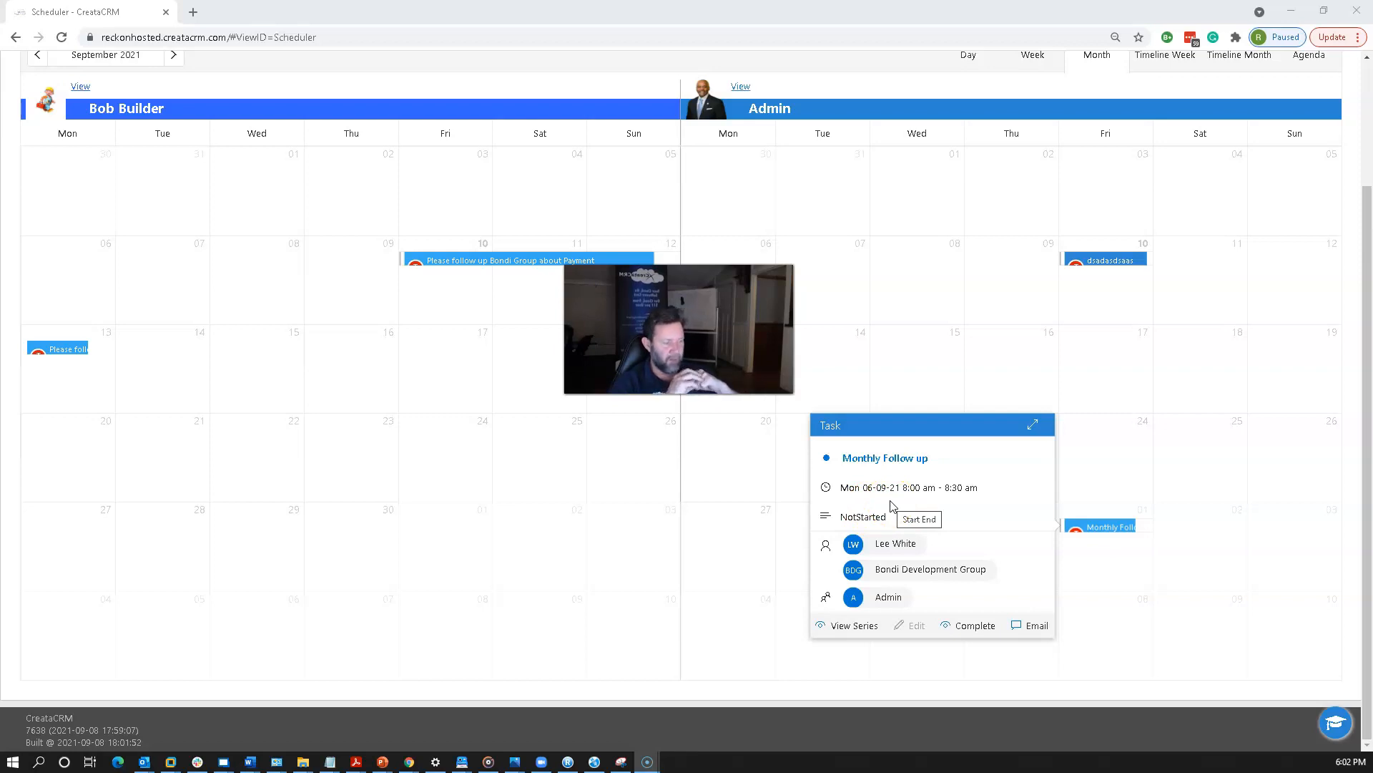
scroll(787, 457, up, 3)
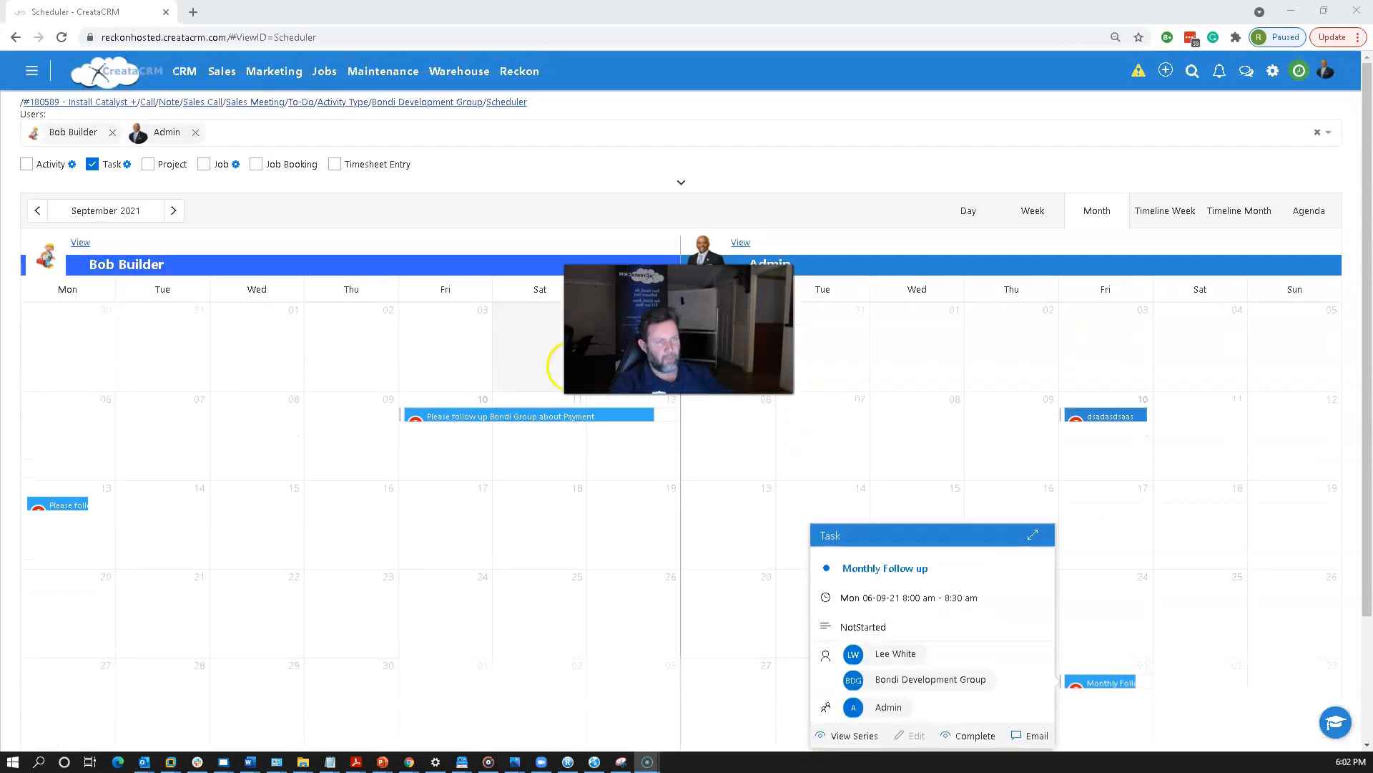
Open the Tasks Dashboard and point out the "Monthly Follow up" task in its list
click(222, 71)
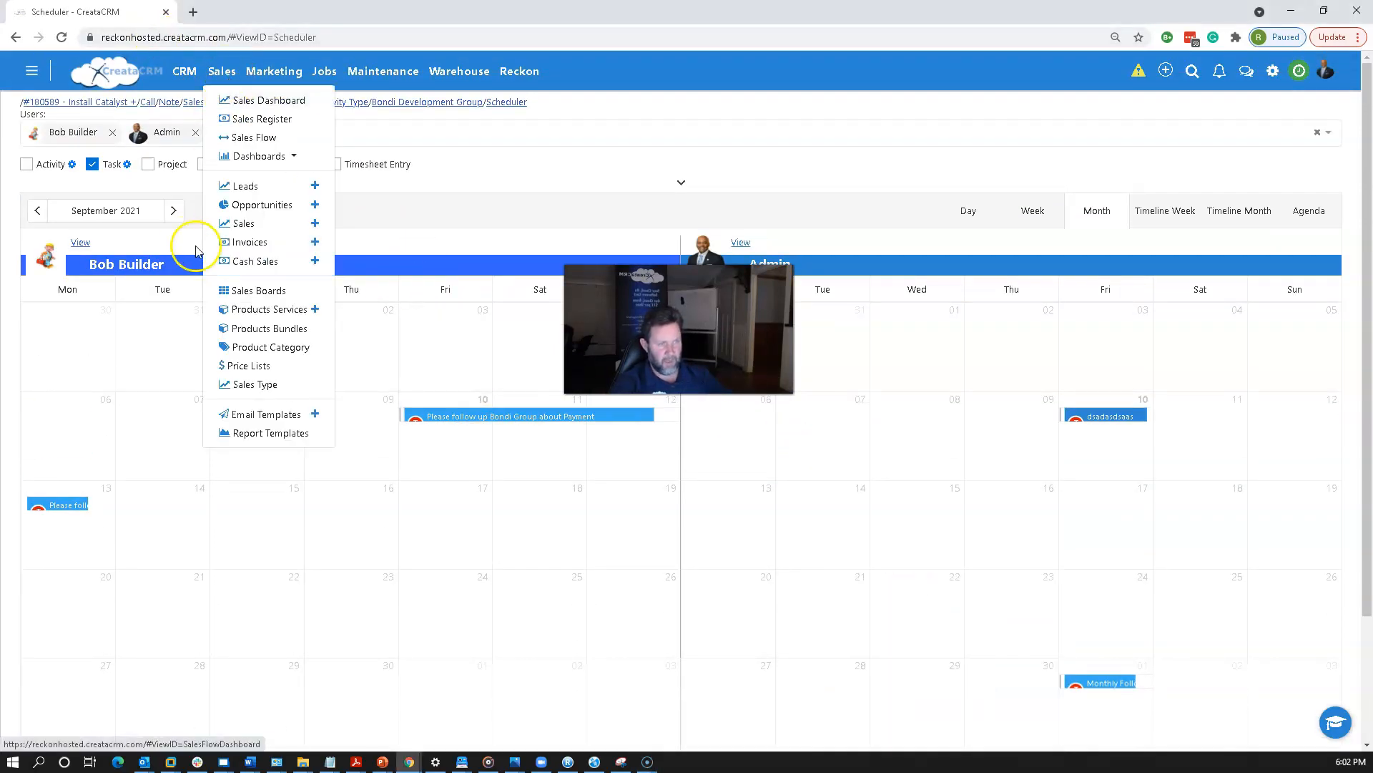
click(184, 71)
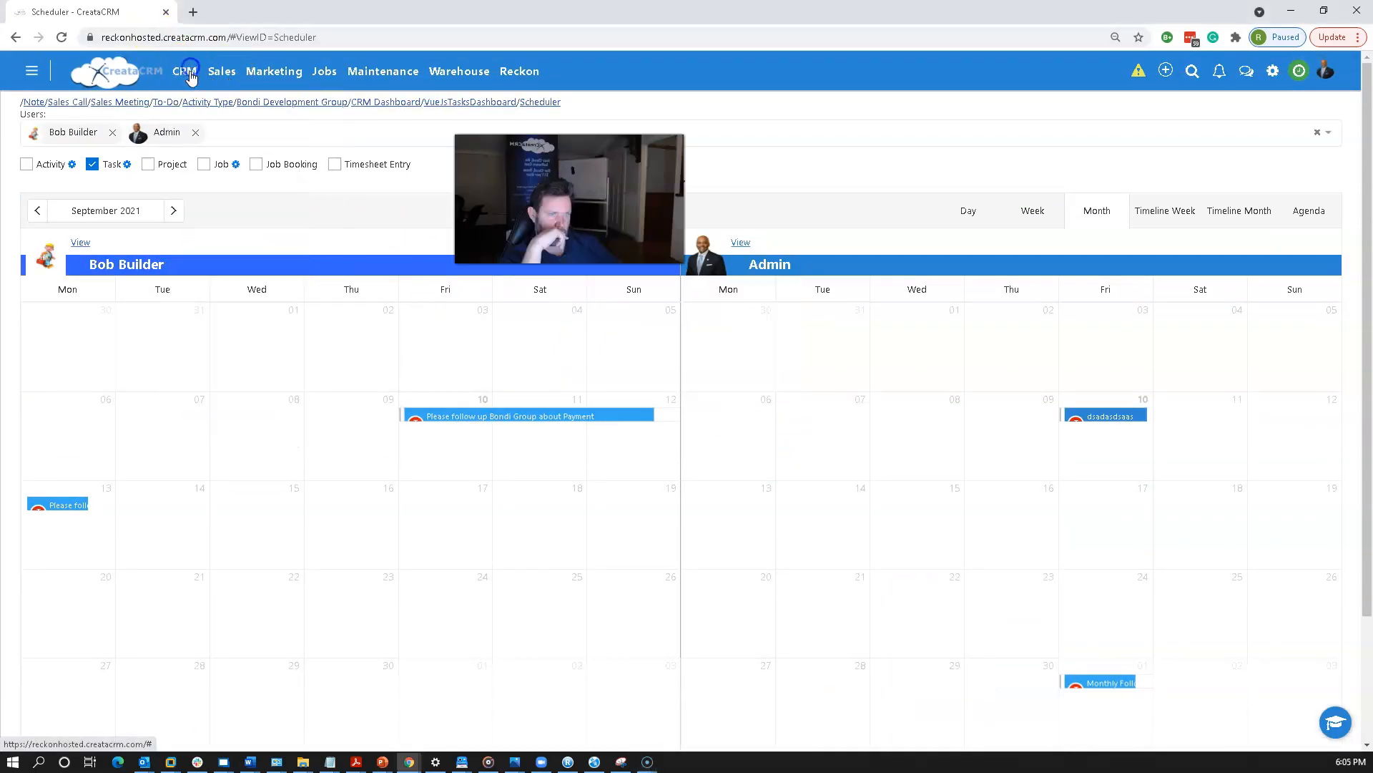
click(188, 69)
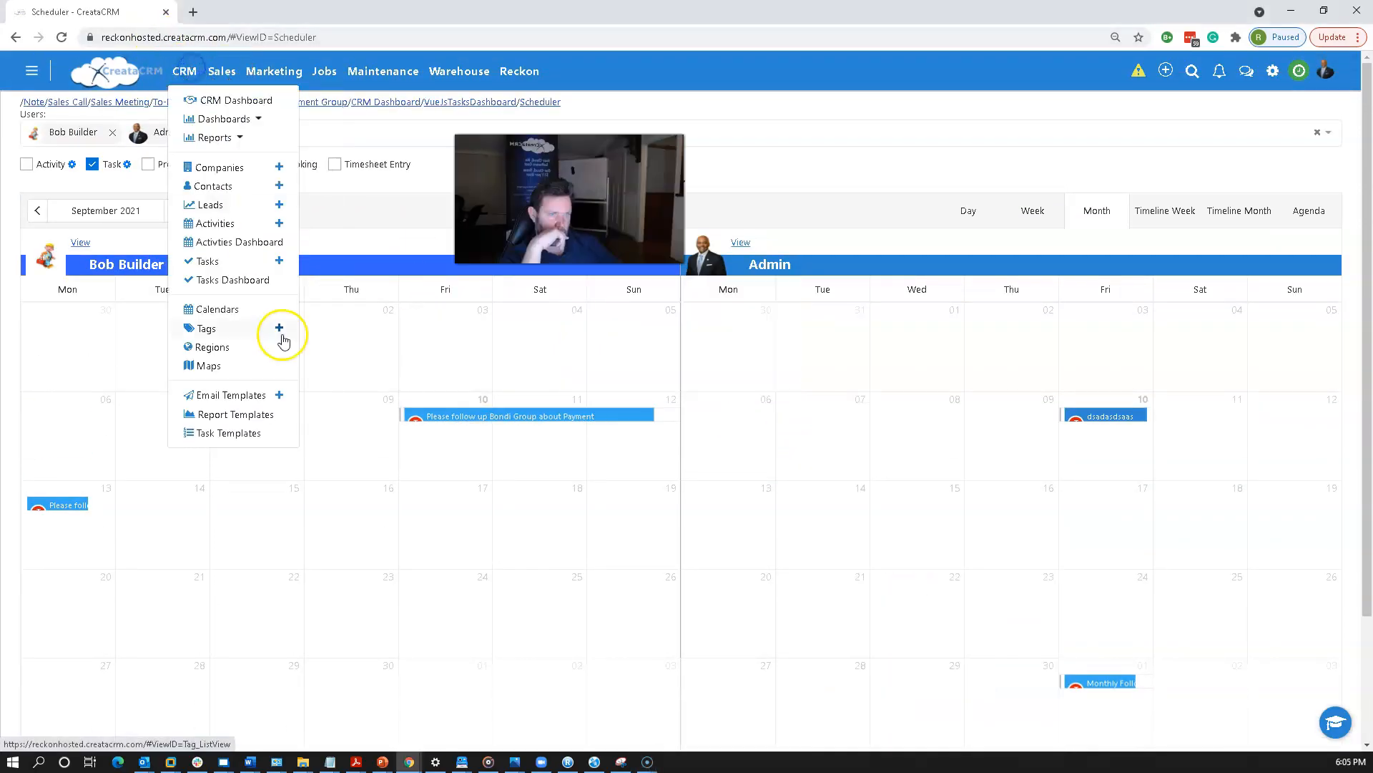
click(243, 286)
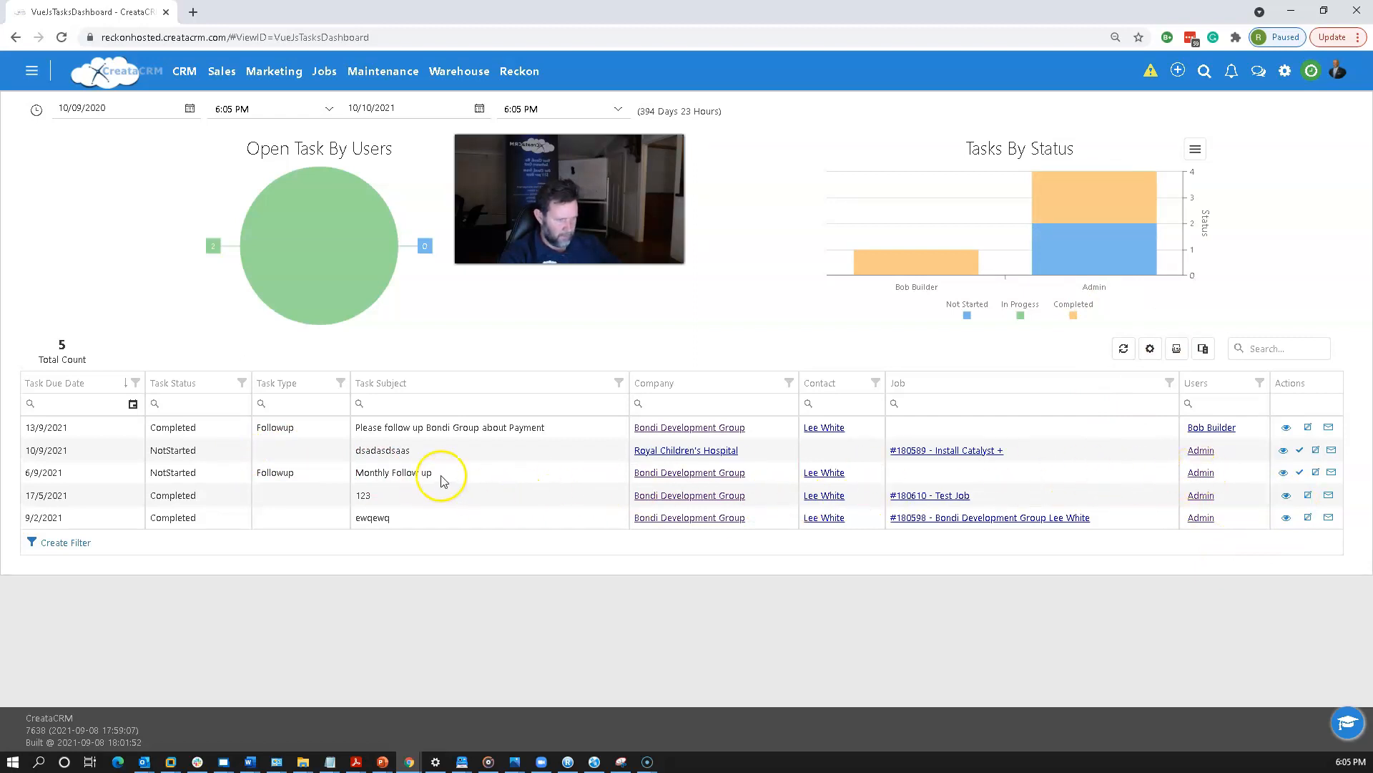
drag(439, 475, 330, 465)
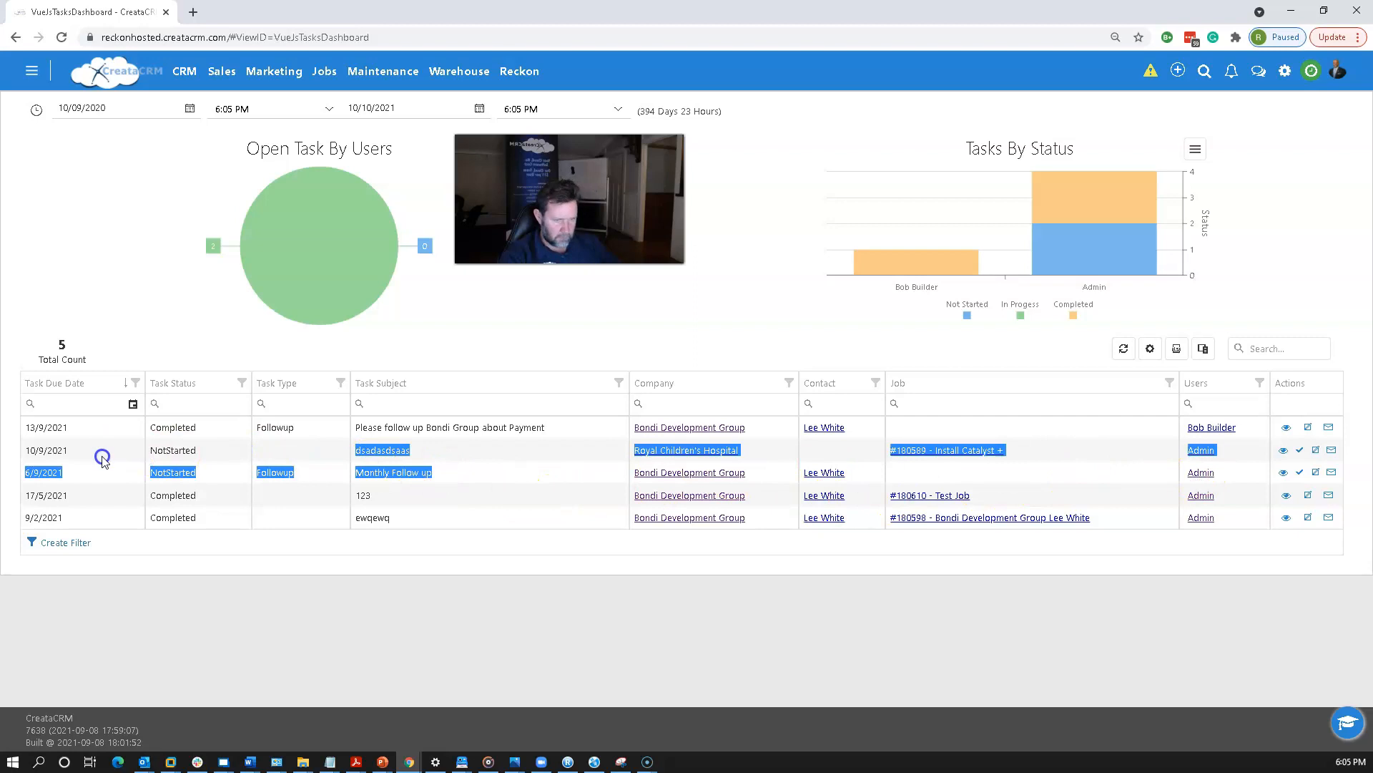
click(63, 472)
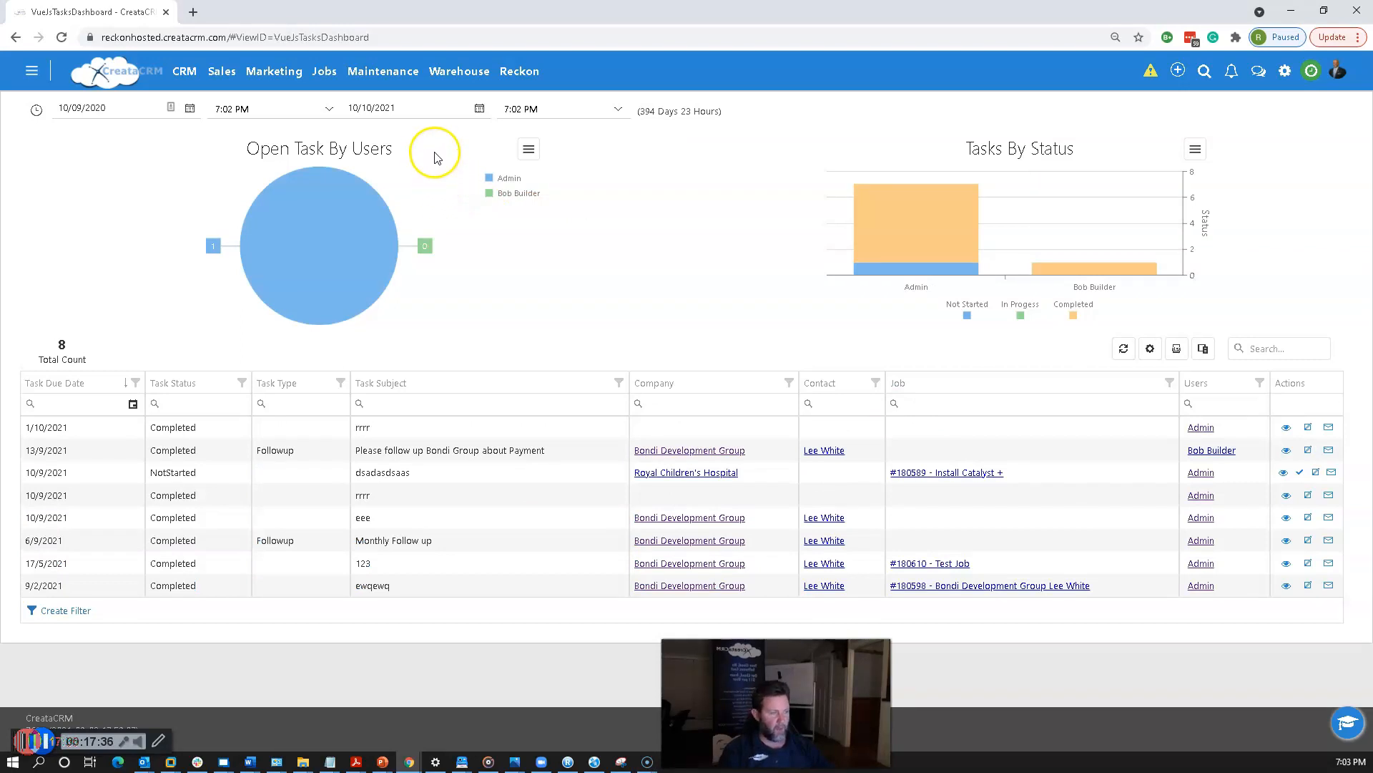
Open the CRM Activities charts and examine the activity breakdown per user
click(186, 71)
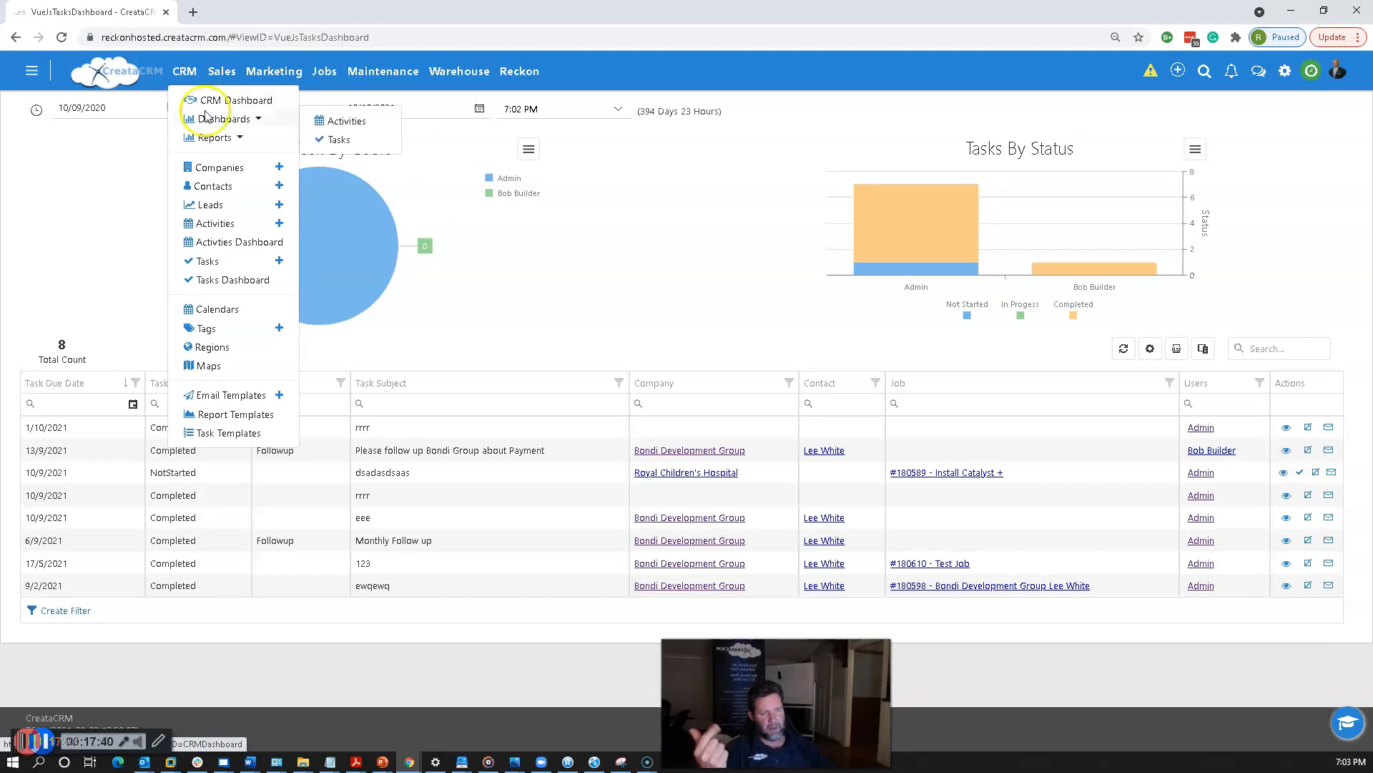
click(215, 135)
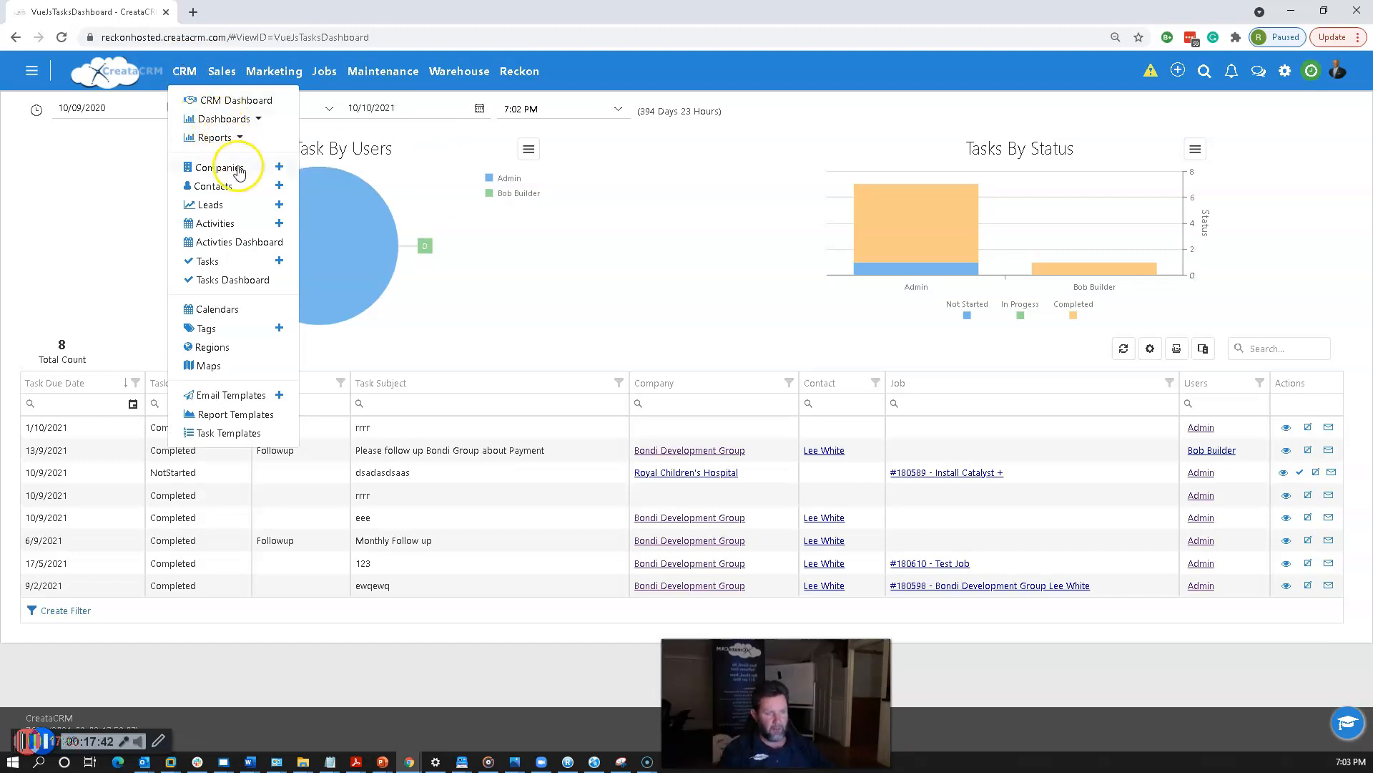
click(258, 119)
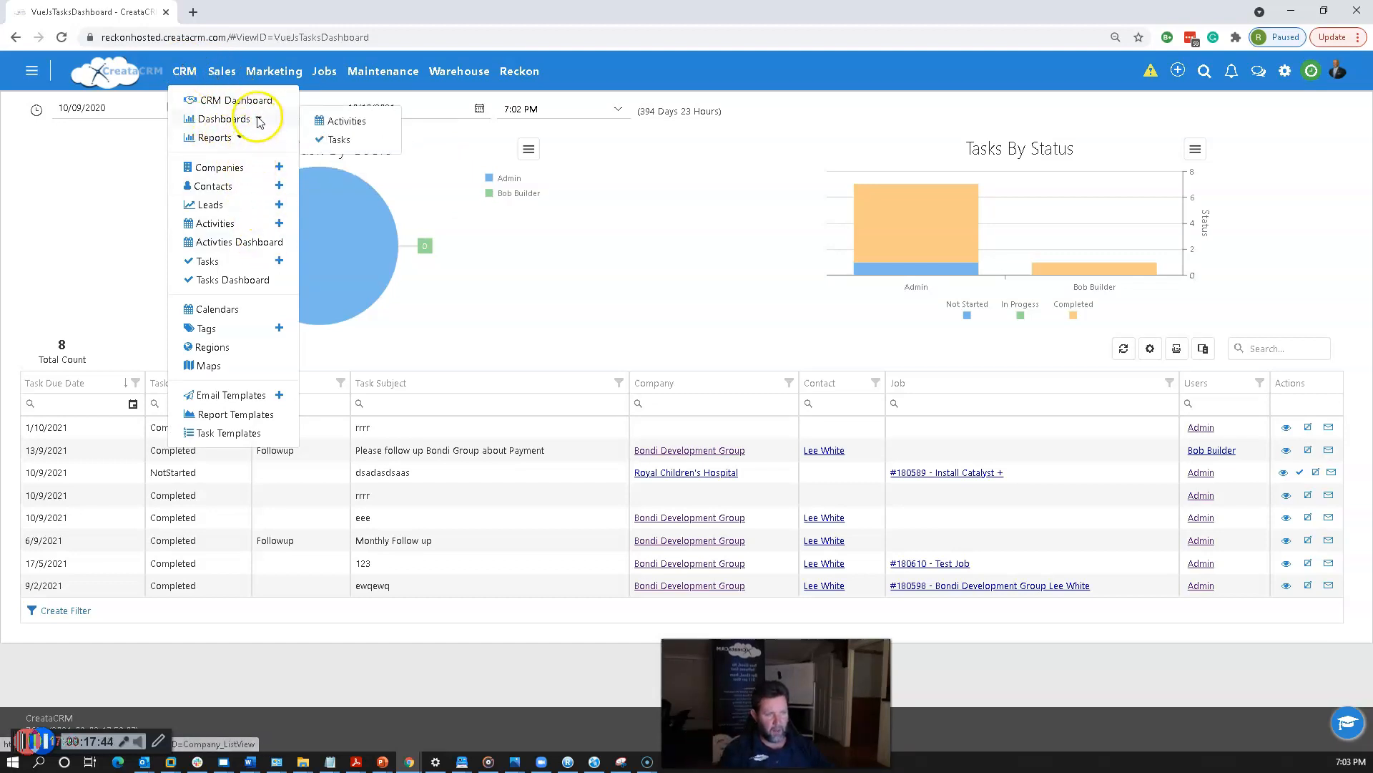
click(347, 121)
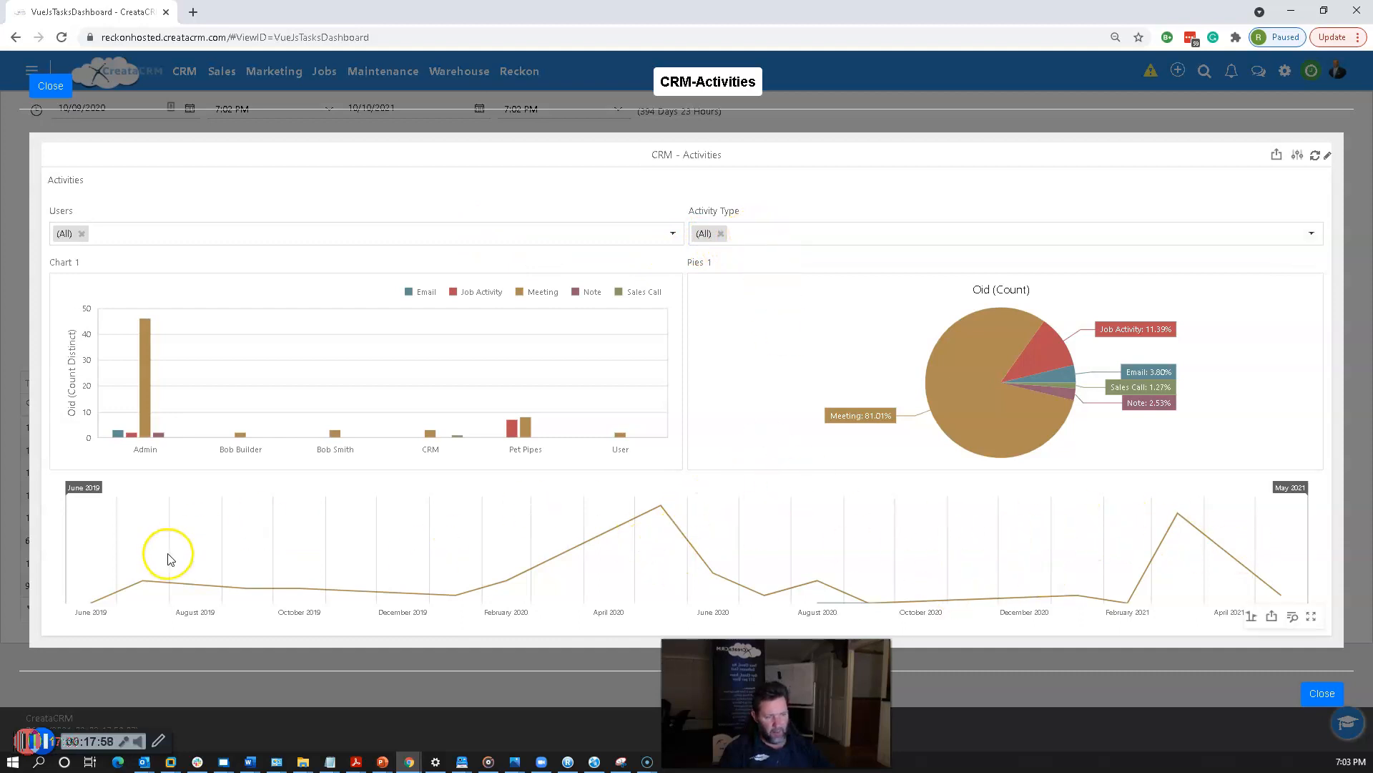
mouse_move(335, 429)
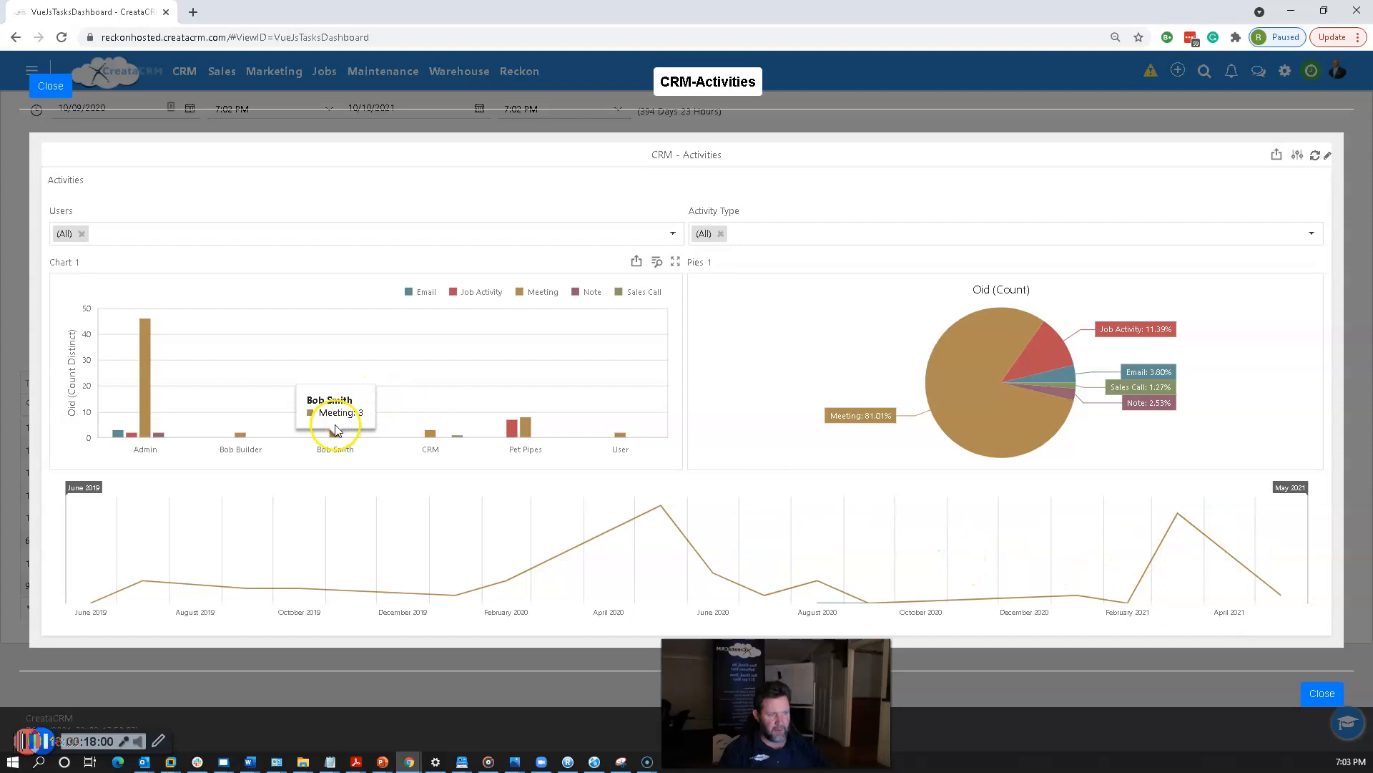
Filter the CRM Activities charts to only the user listed directly after Admin, and check the available export formats before closing them
click(214, 233)
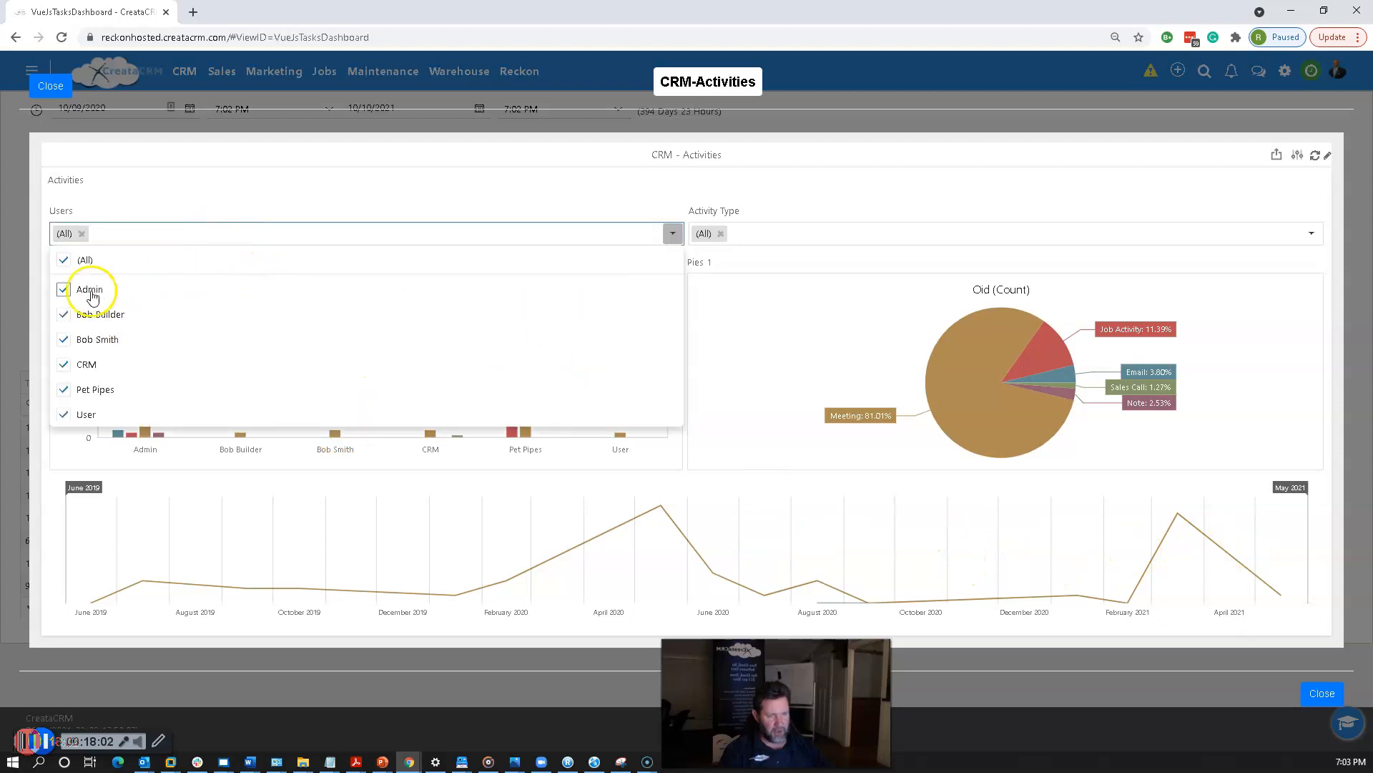
click(64, 290)
click(66, 315)
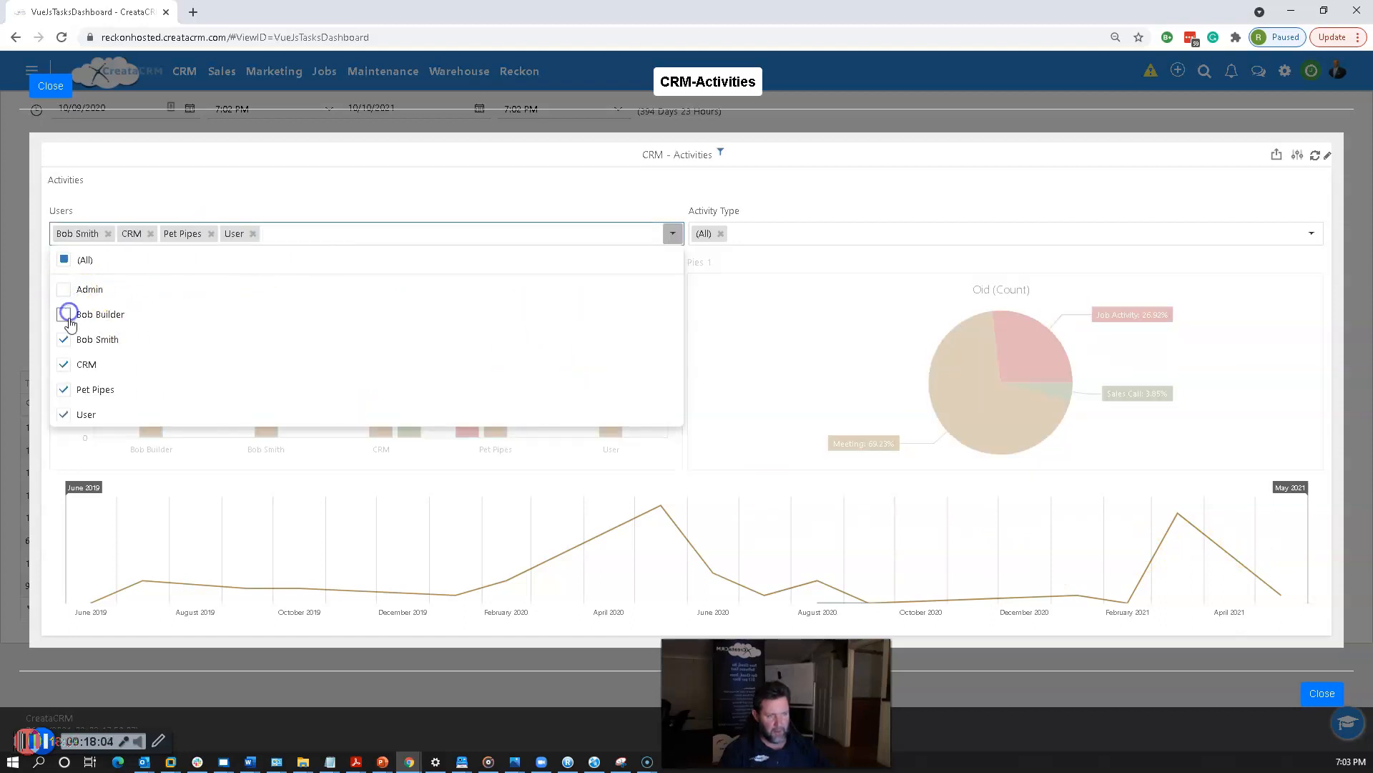
click(66, 339)
click(68, 316)
click(74, 330)
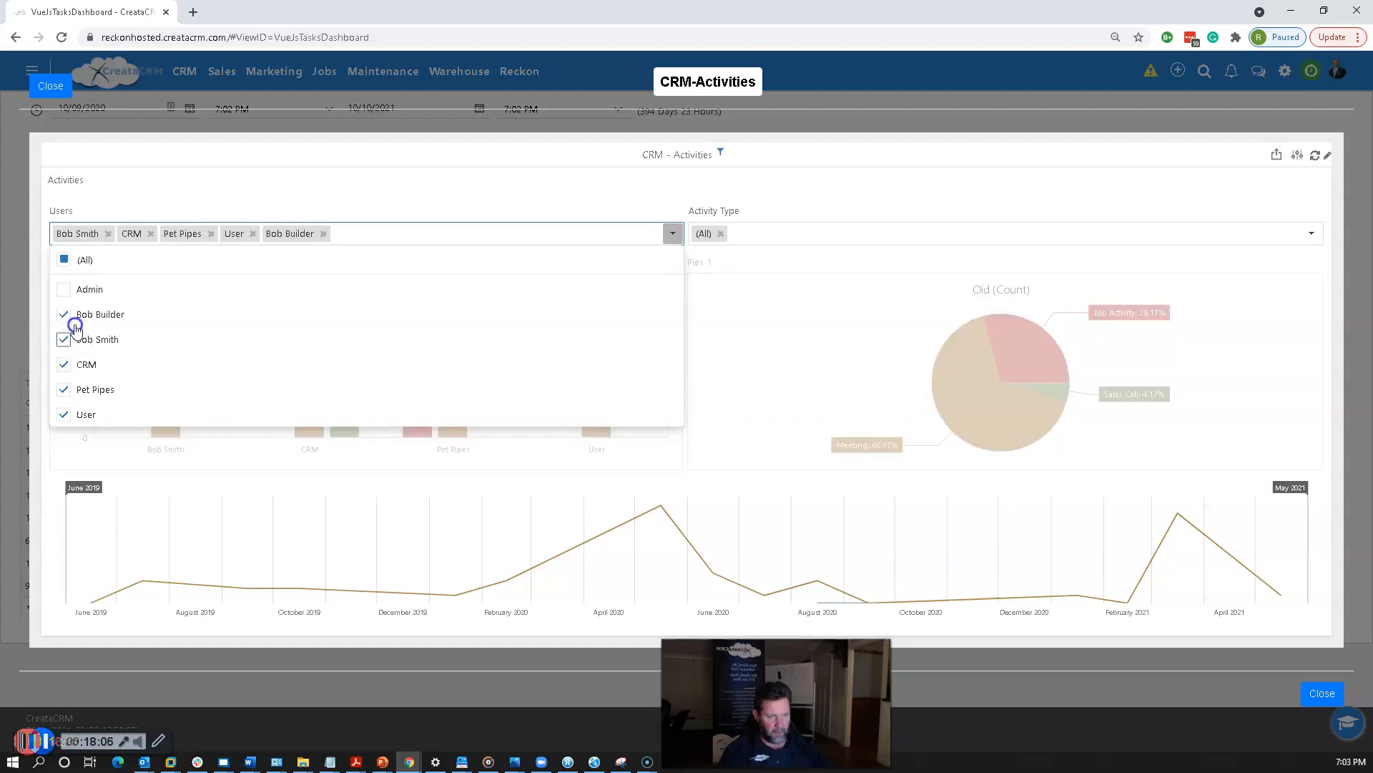
click(63, 364)
click(65, 389)
click(63, 414)
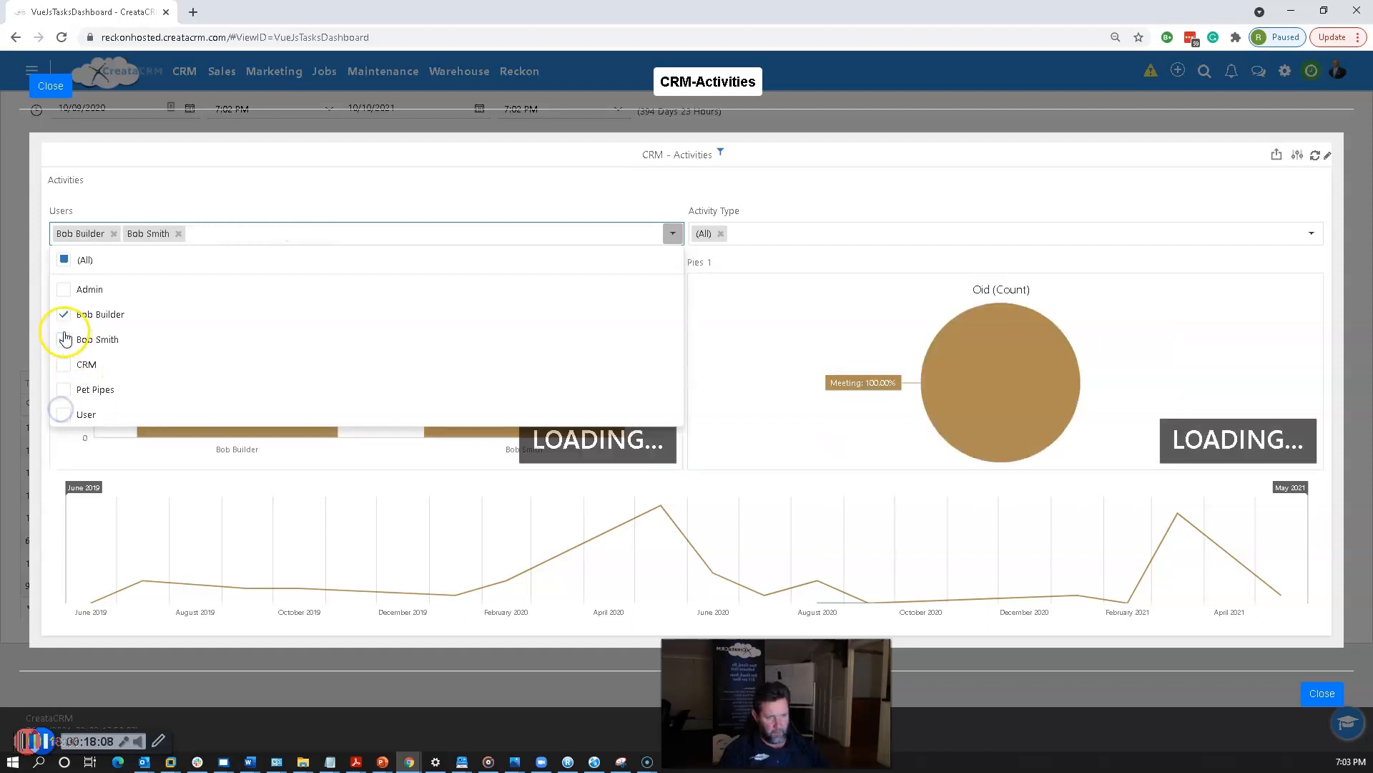
click(65, 339)
click(279, 191)
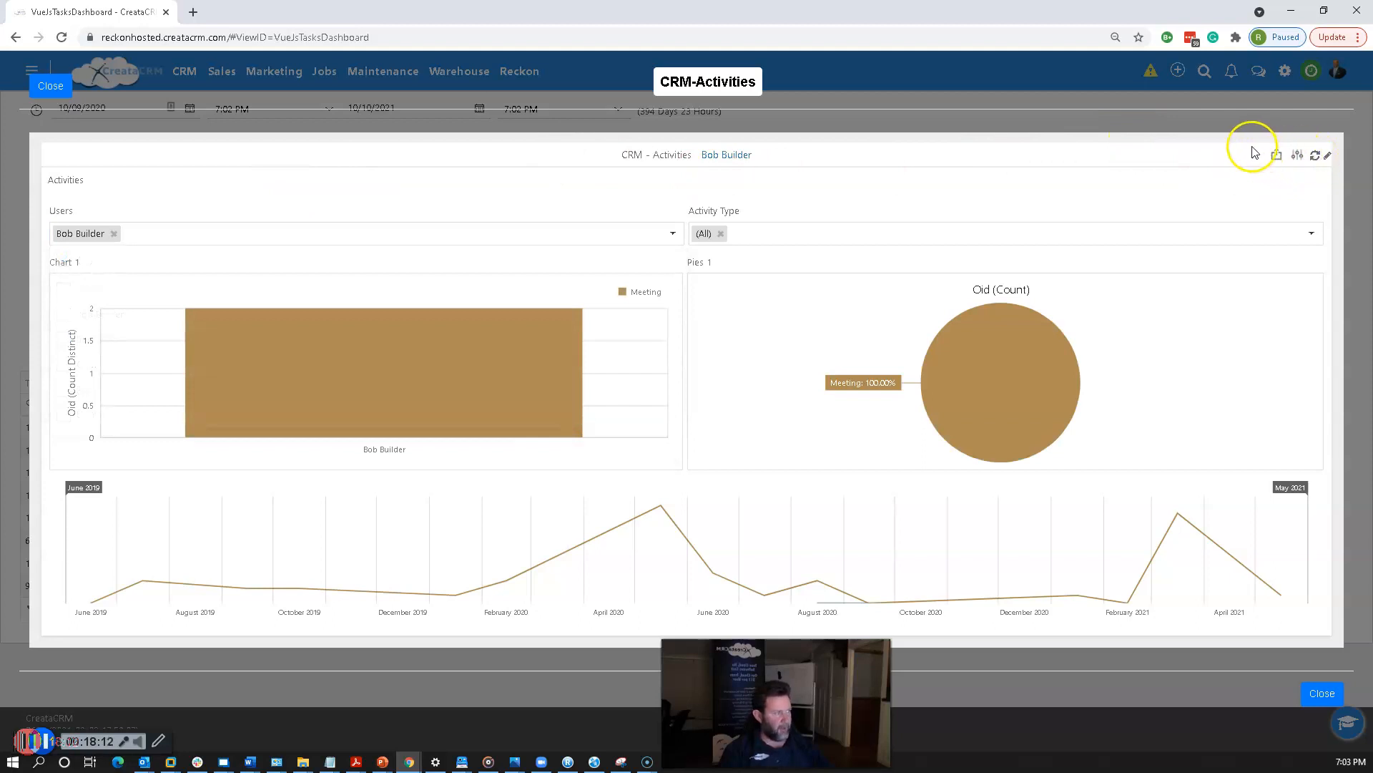
click(1276, 156)
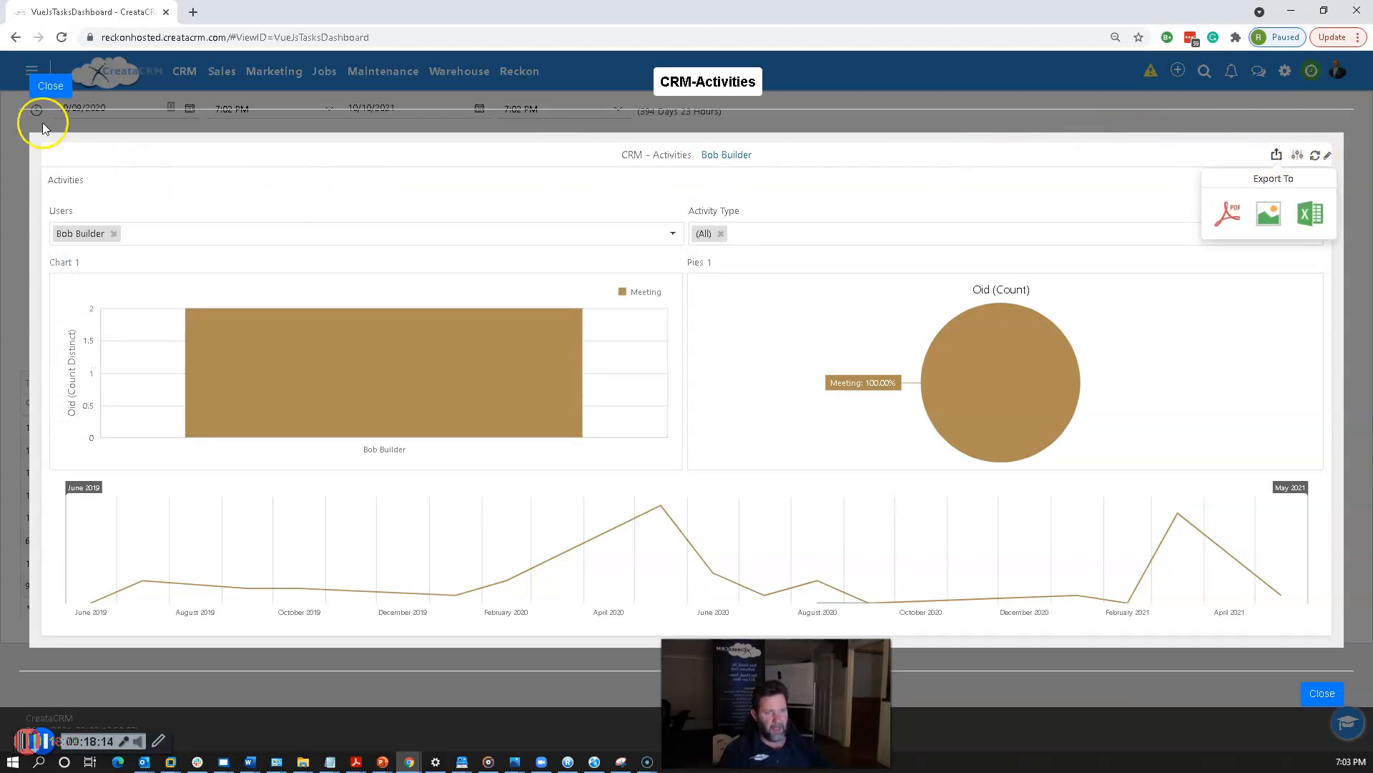
click(50, 86)
View the CRM Tasks charts showing tasks by user and status, and close them
click(188, 79)
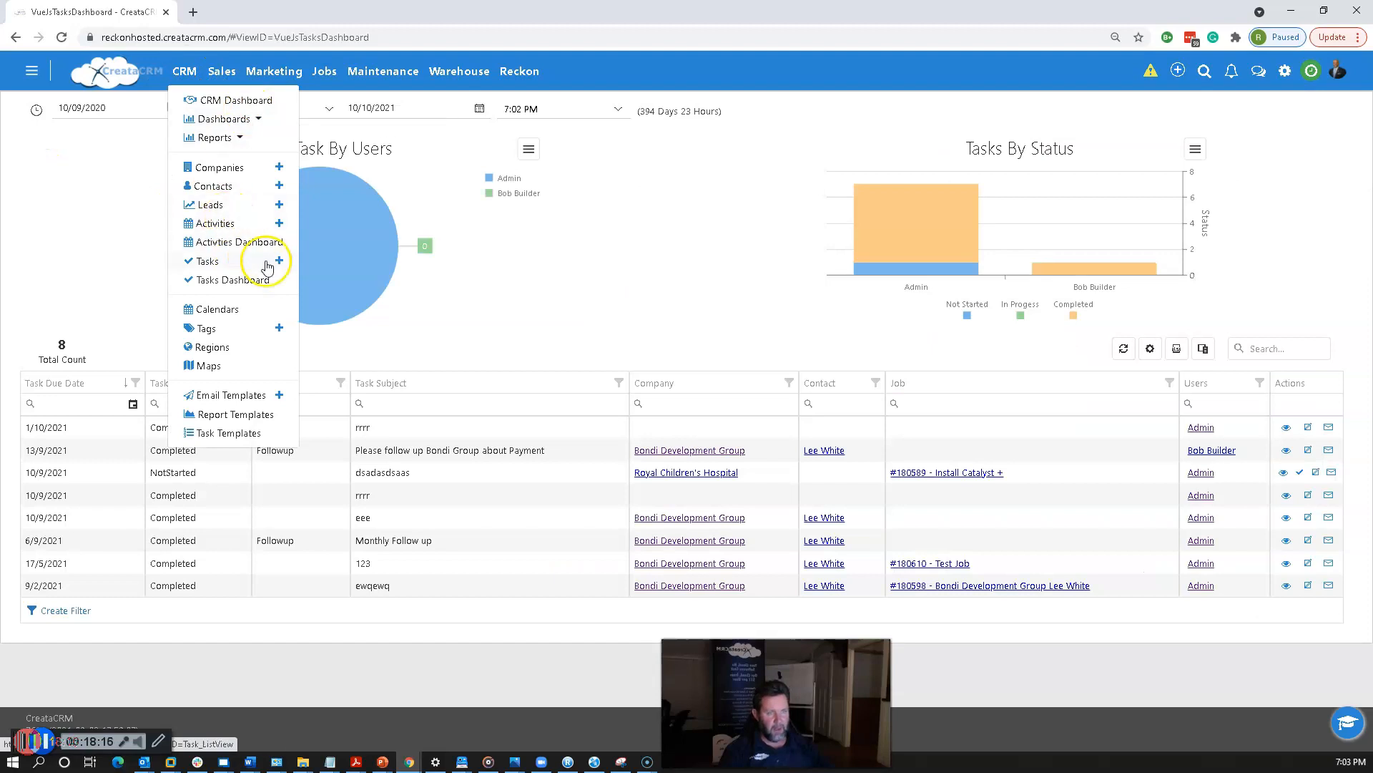
click(259, 135)
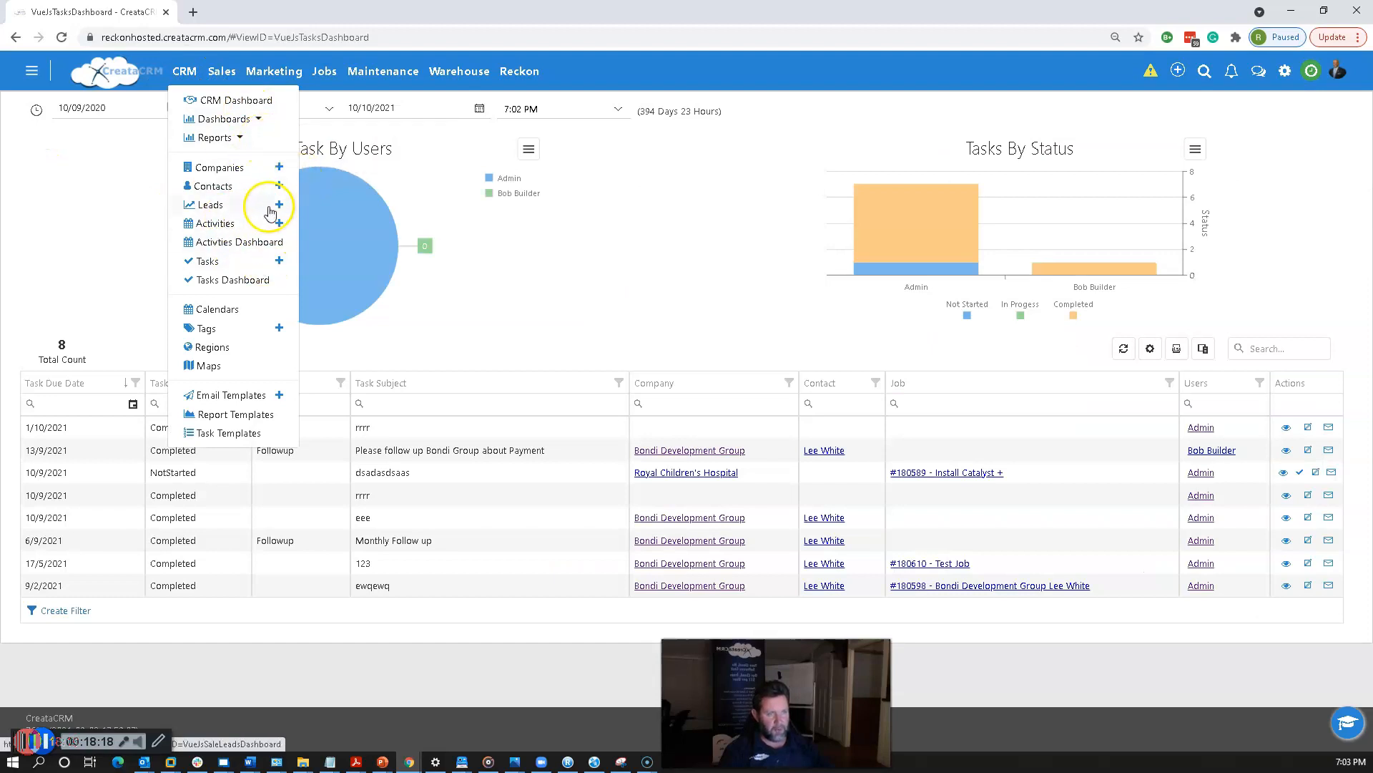
click(260, 120)
click(339, 139)
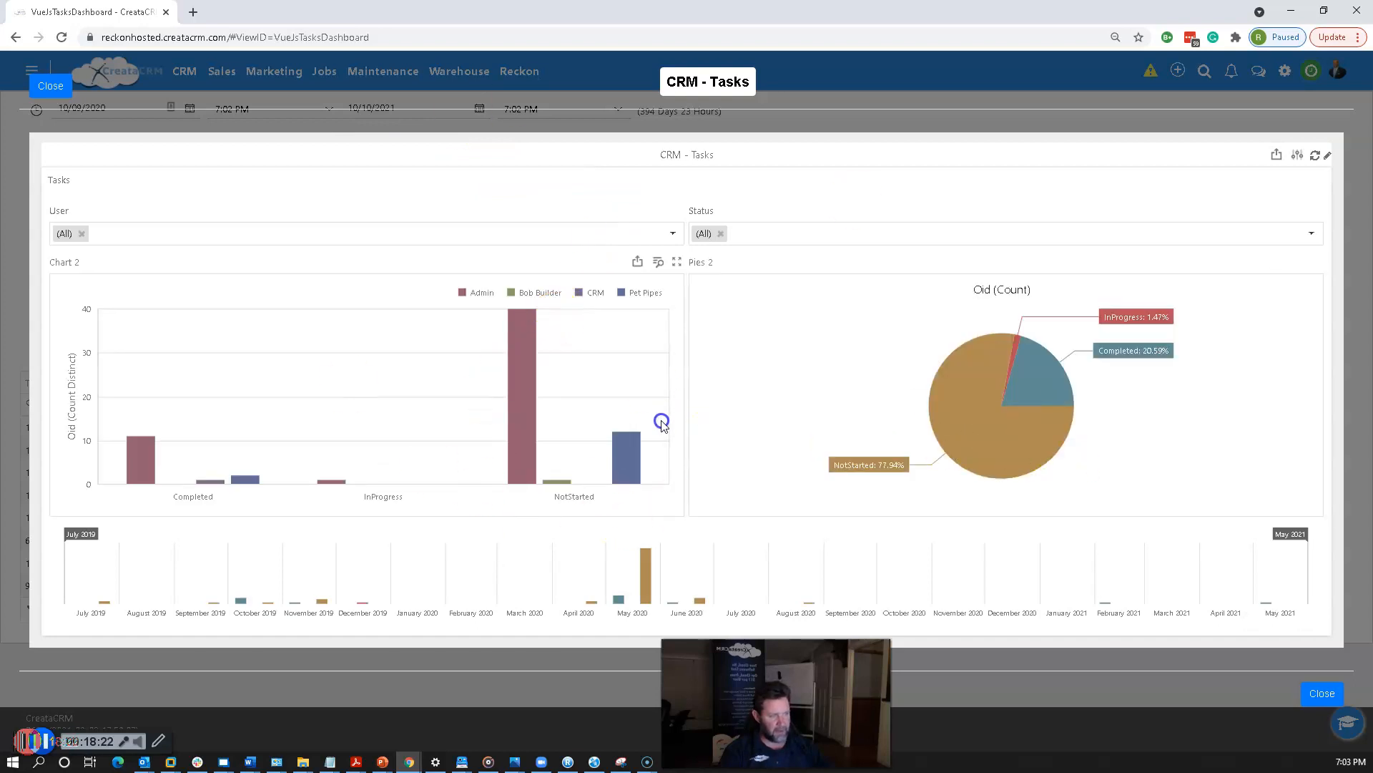
click(47, 85)
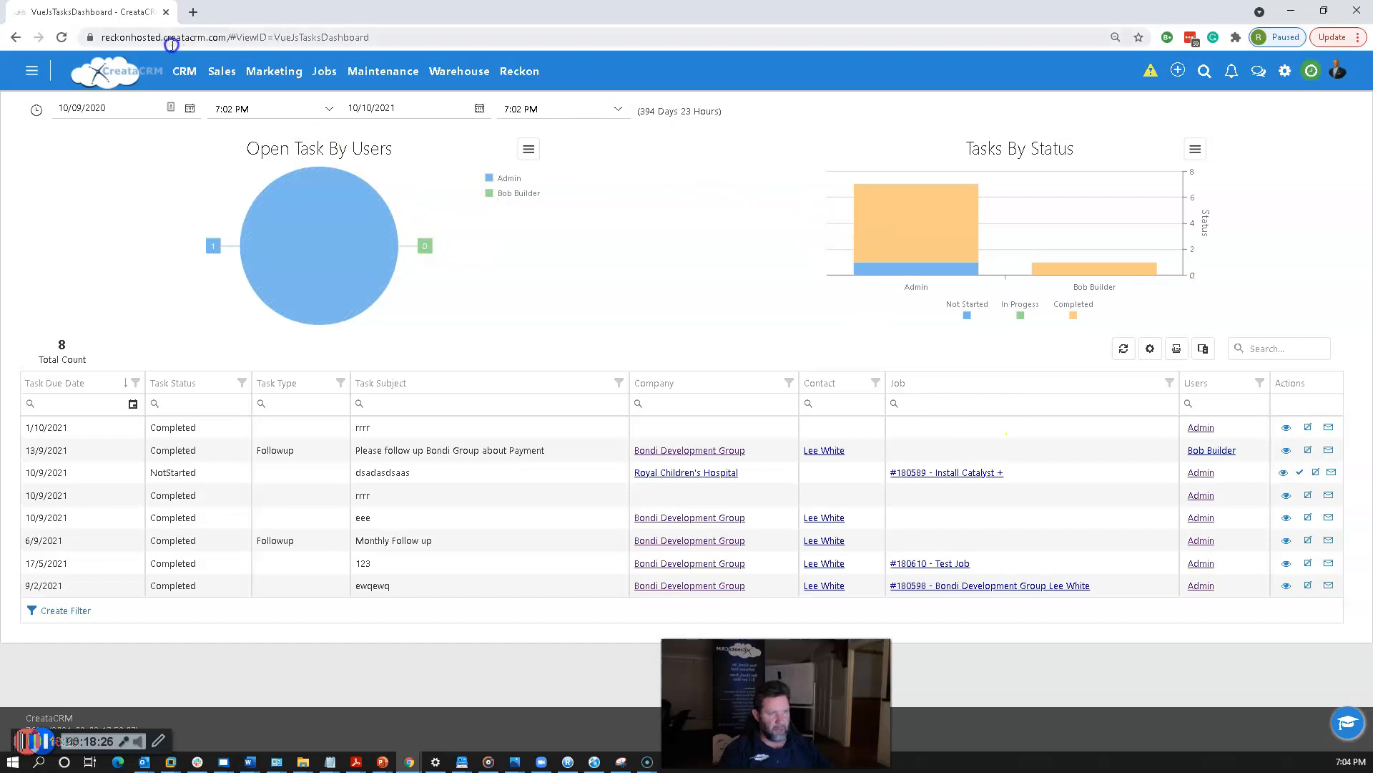
Open the Activities Dashboard to view activities by user and by activity type
click(199, 74)
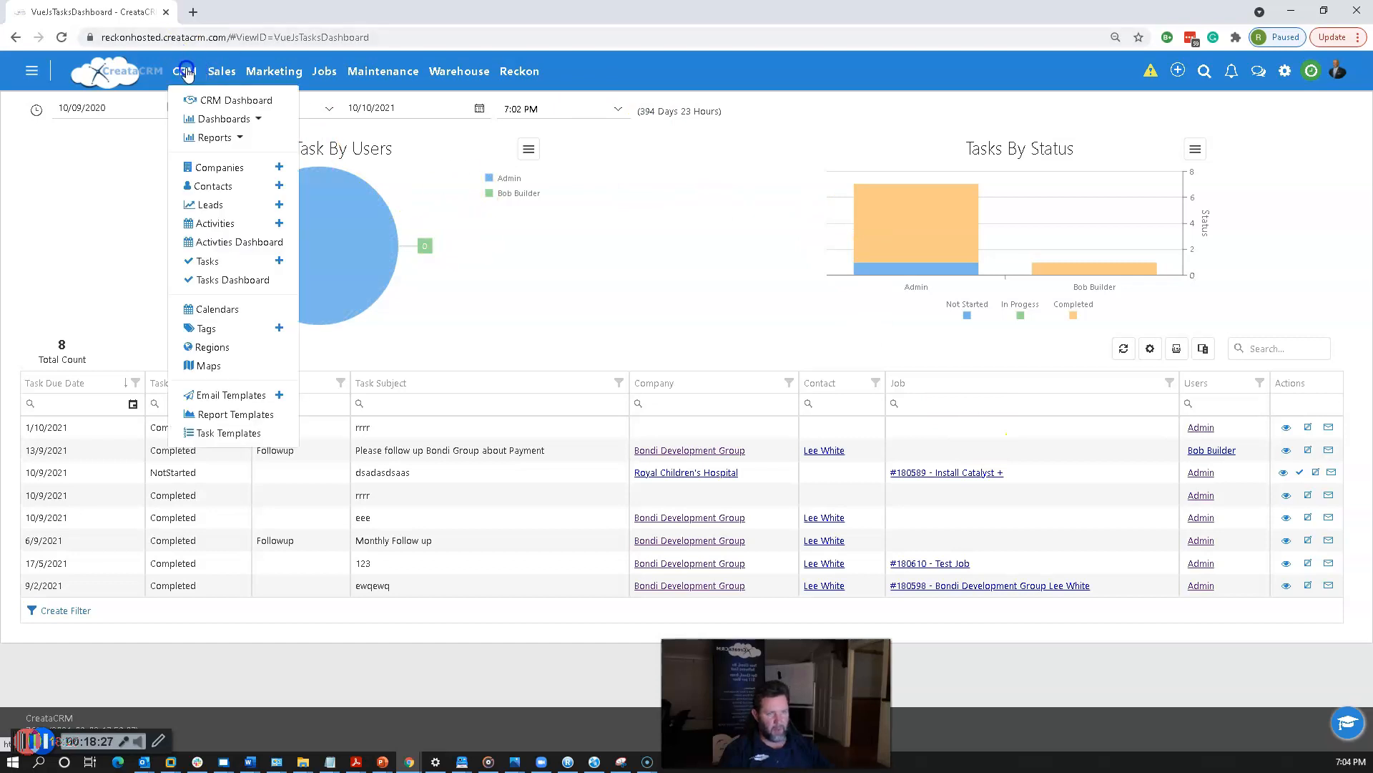
click(233, 243)
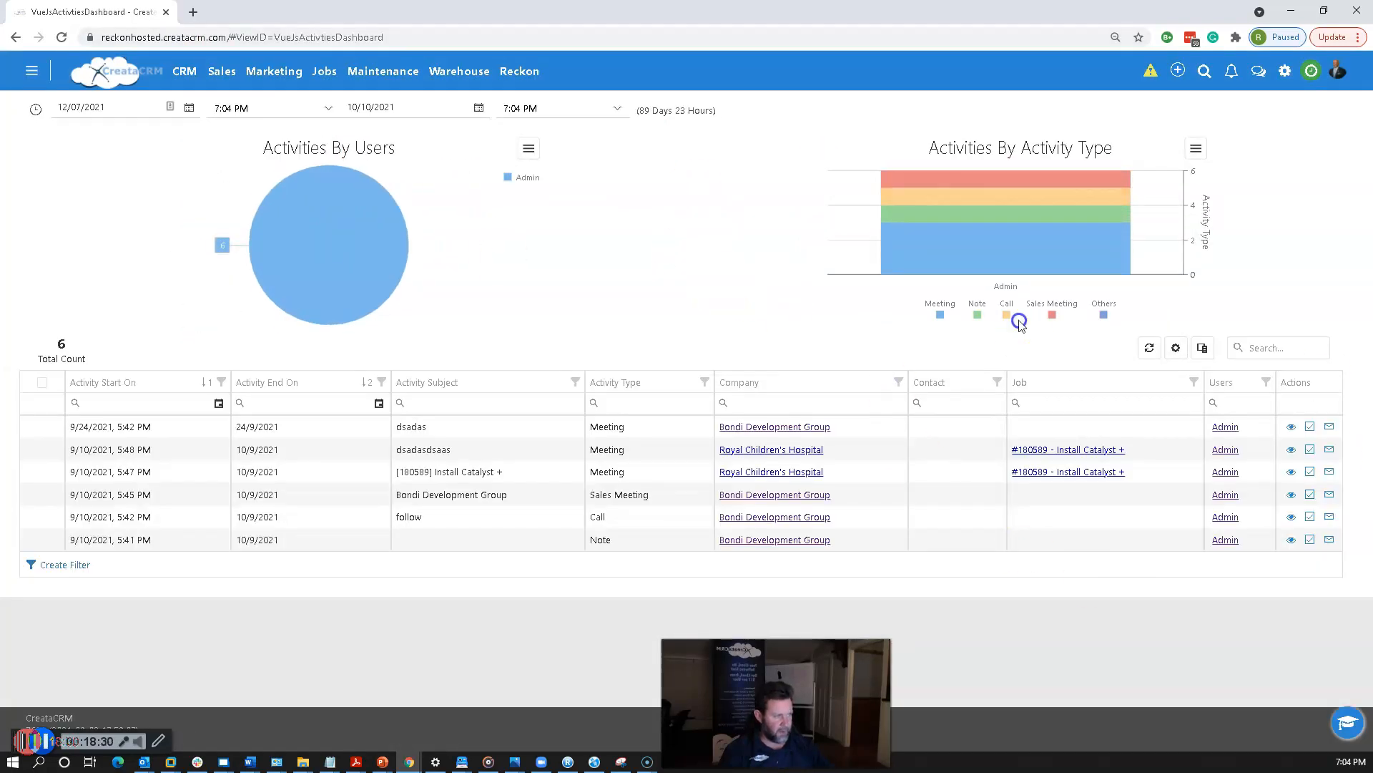
click(212, 74)
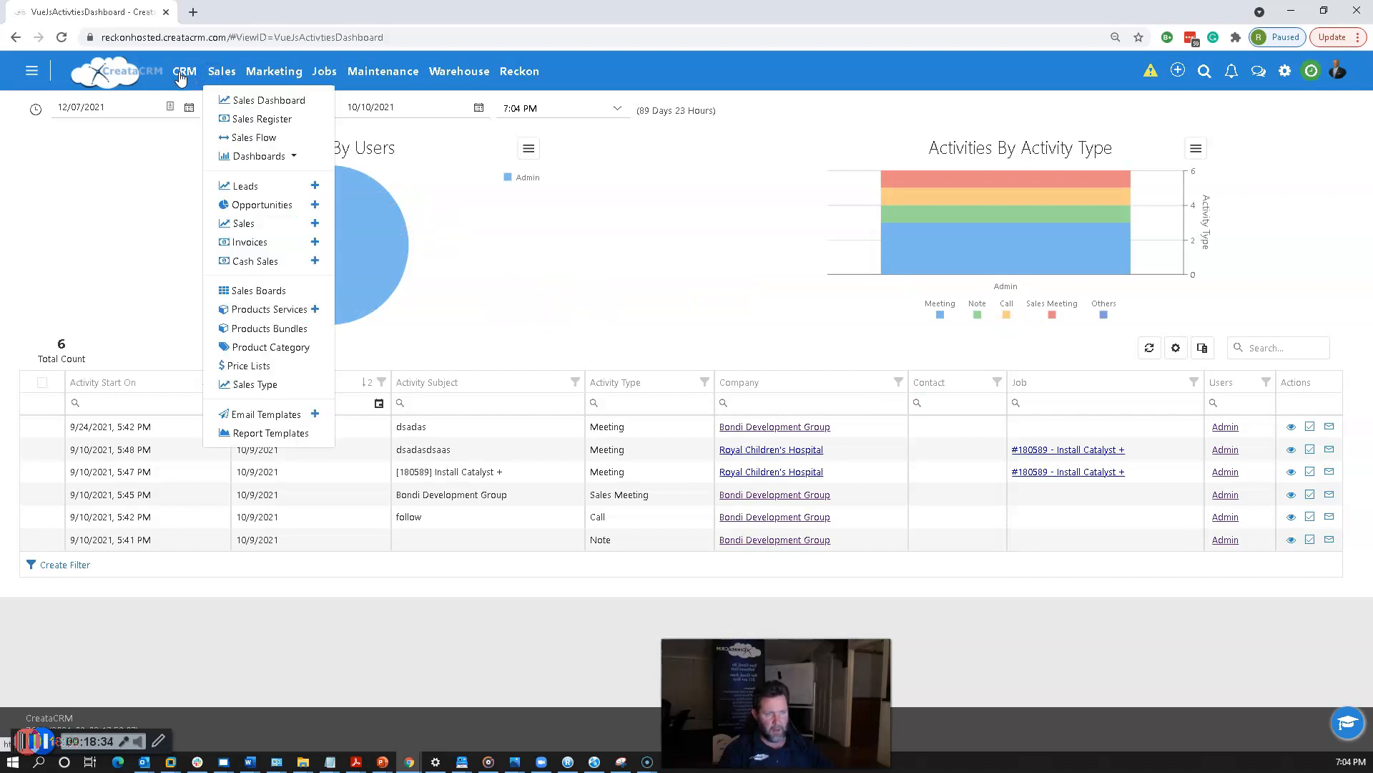
Open the Tasks Dashboard to view open tasks by user and tasks by status
click(183, 73)
click(223, 282)
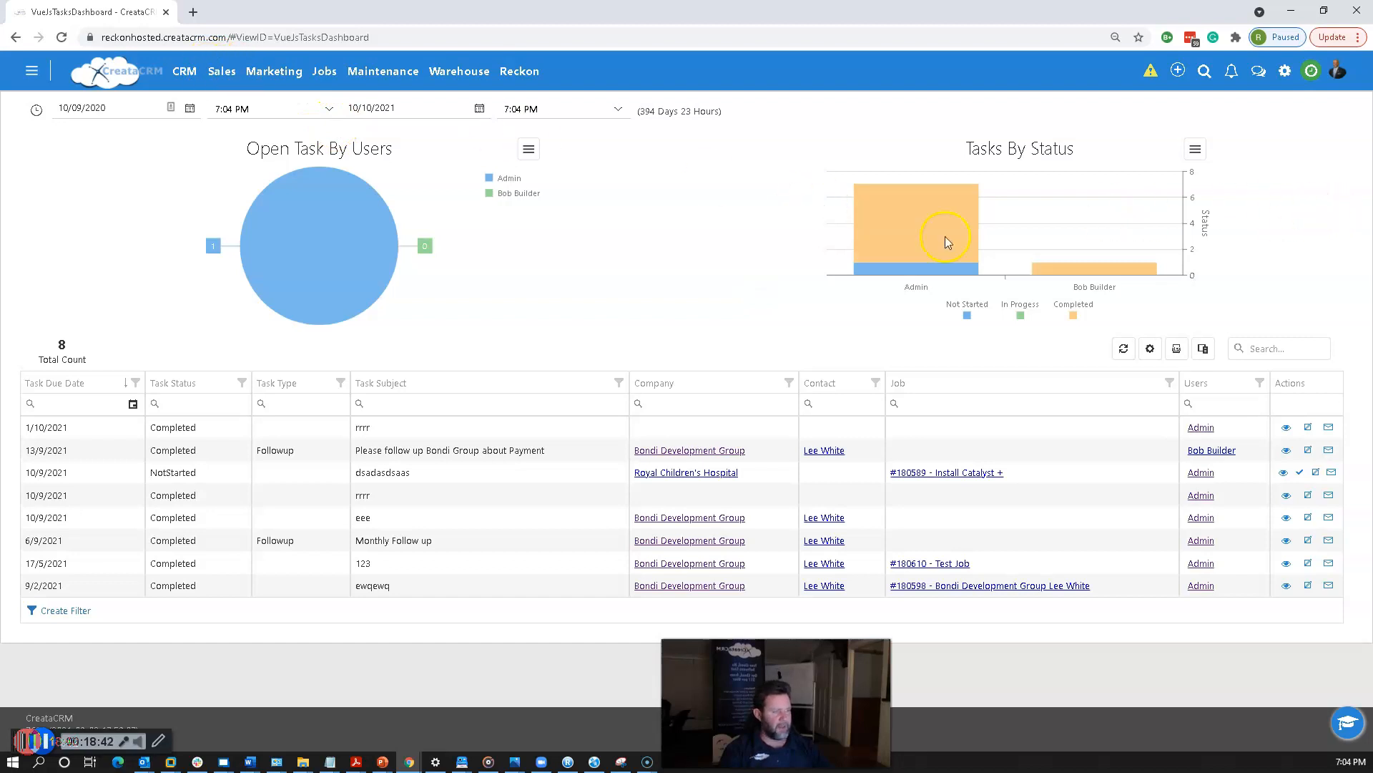
click(186, 73)
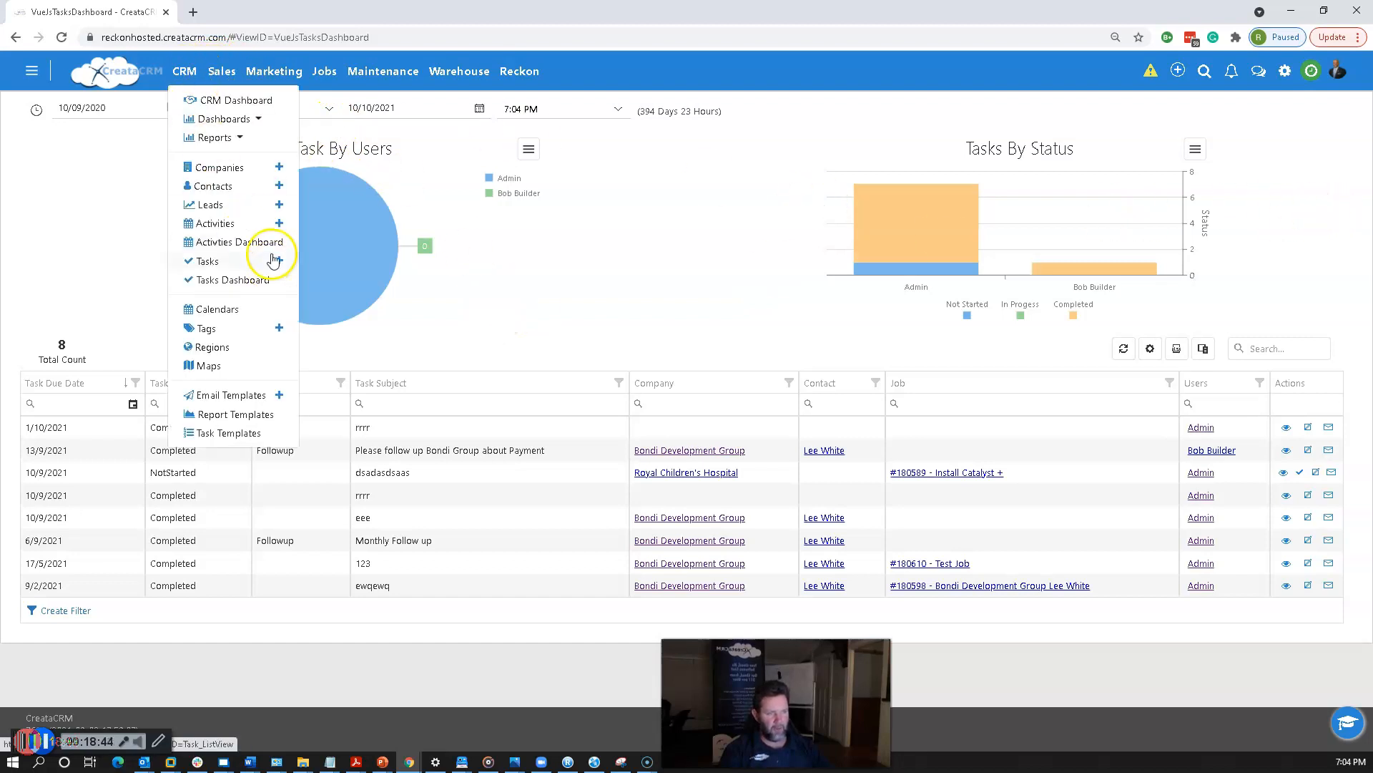
click(600, 277)
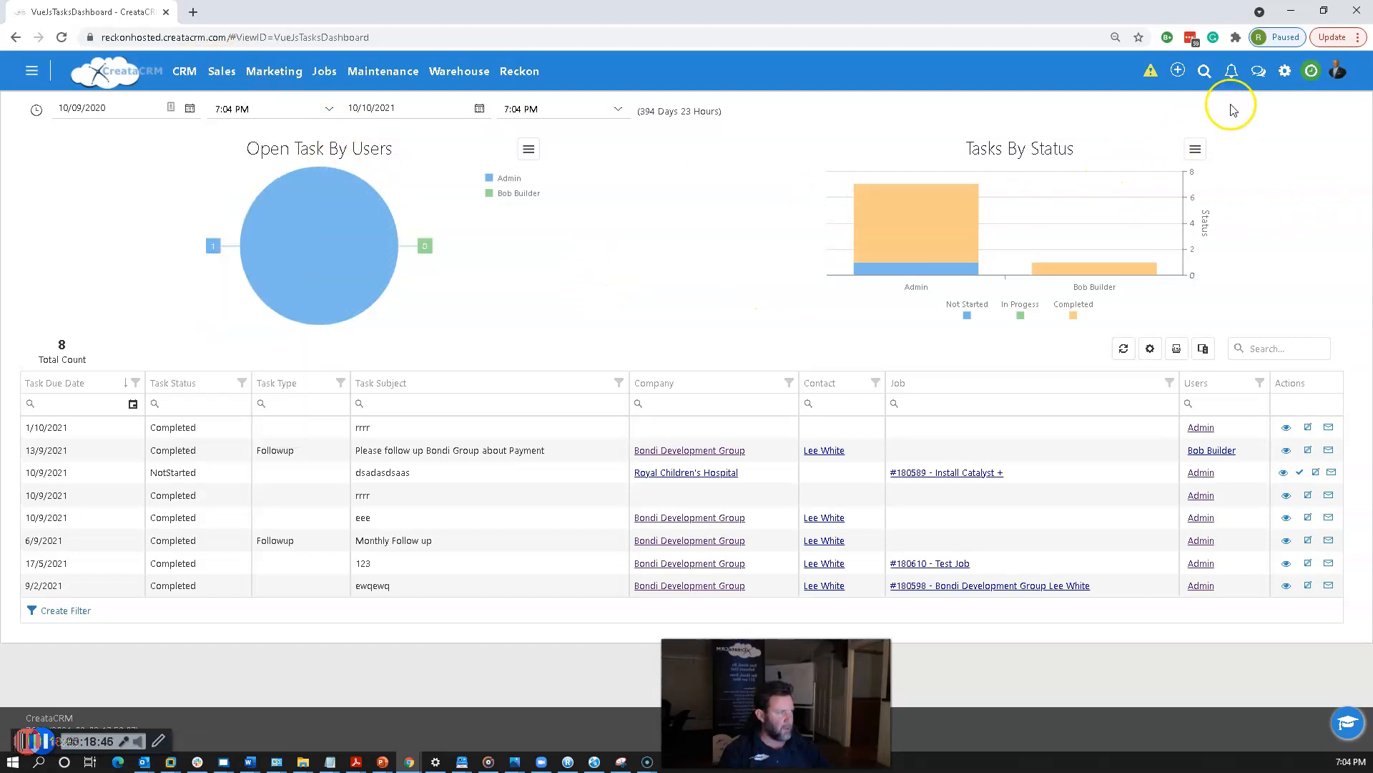
Look through the Developer options in the CRM settings, including Workflow and Manage Layouts, and close the settings
click(1286, 71)
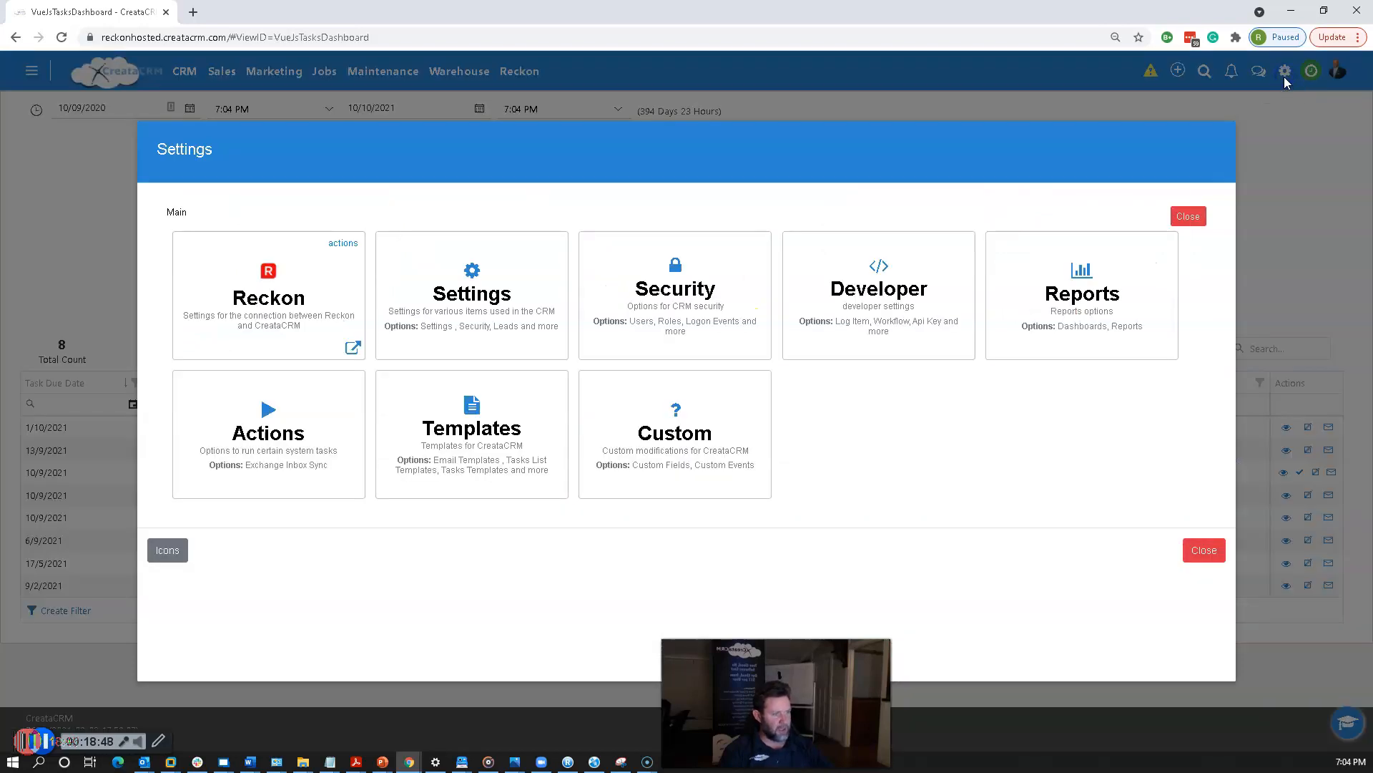
click(924, 306)
scroll(692, 362, down, 1)
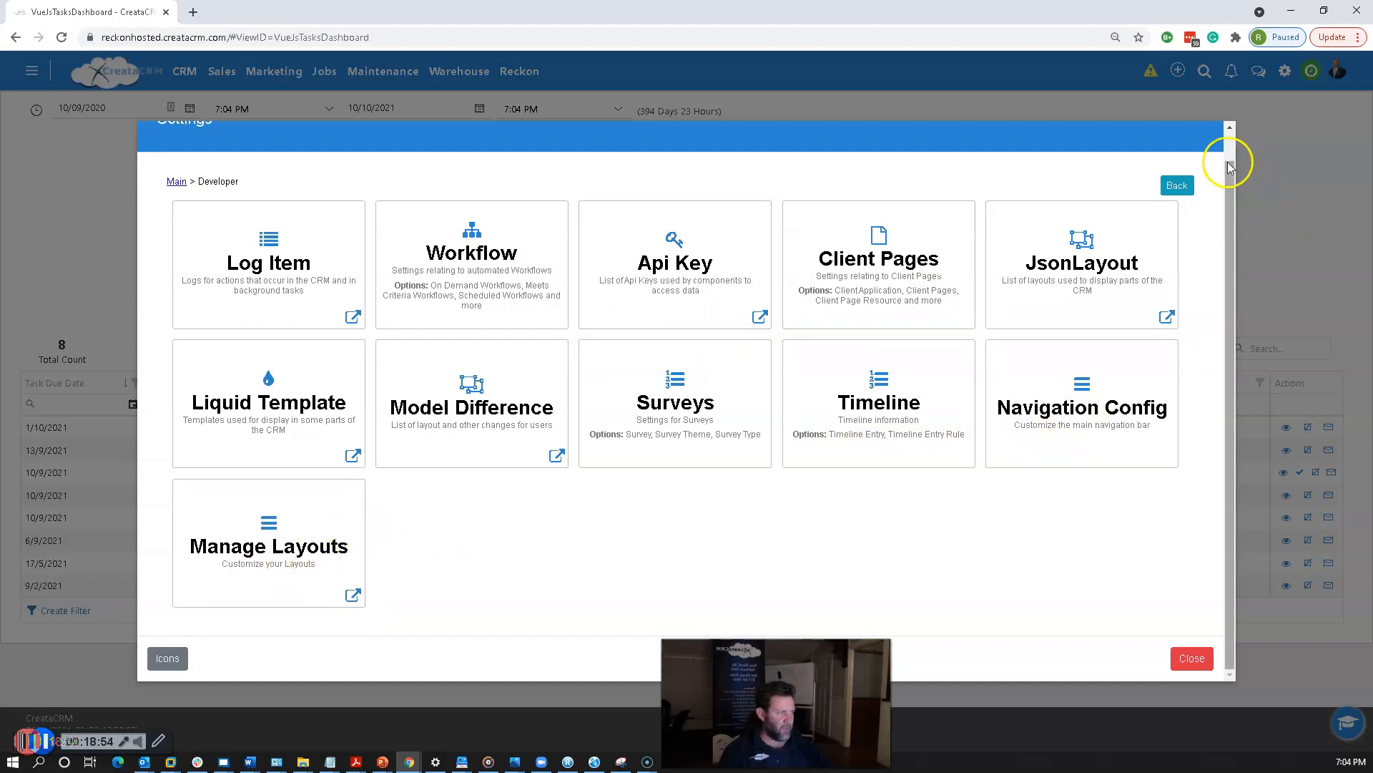
click(1175, 185)
click(1189, 214)
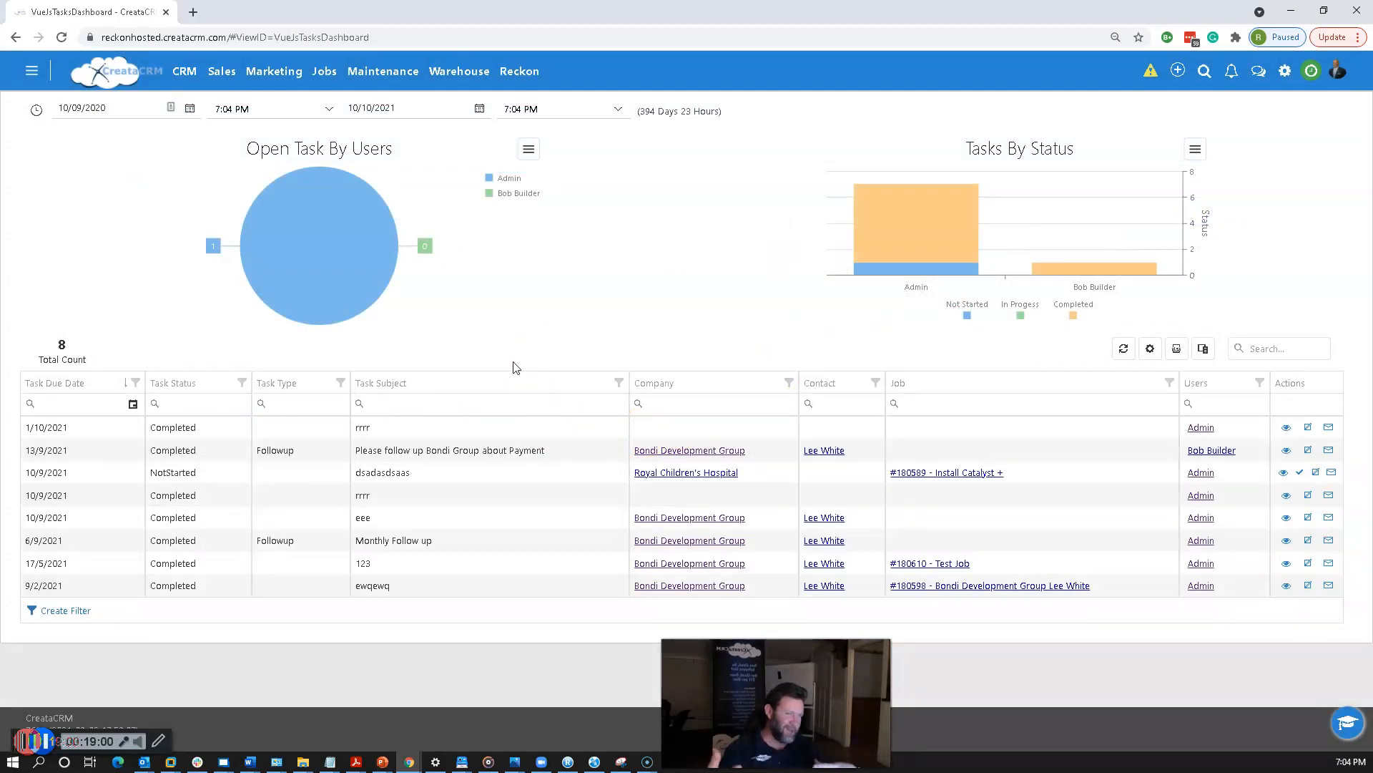
drag(777, 705, 669, 231)
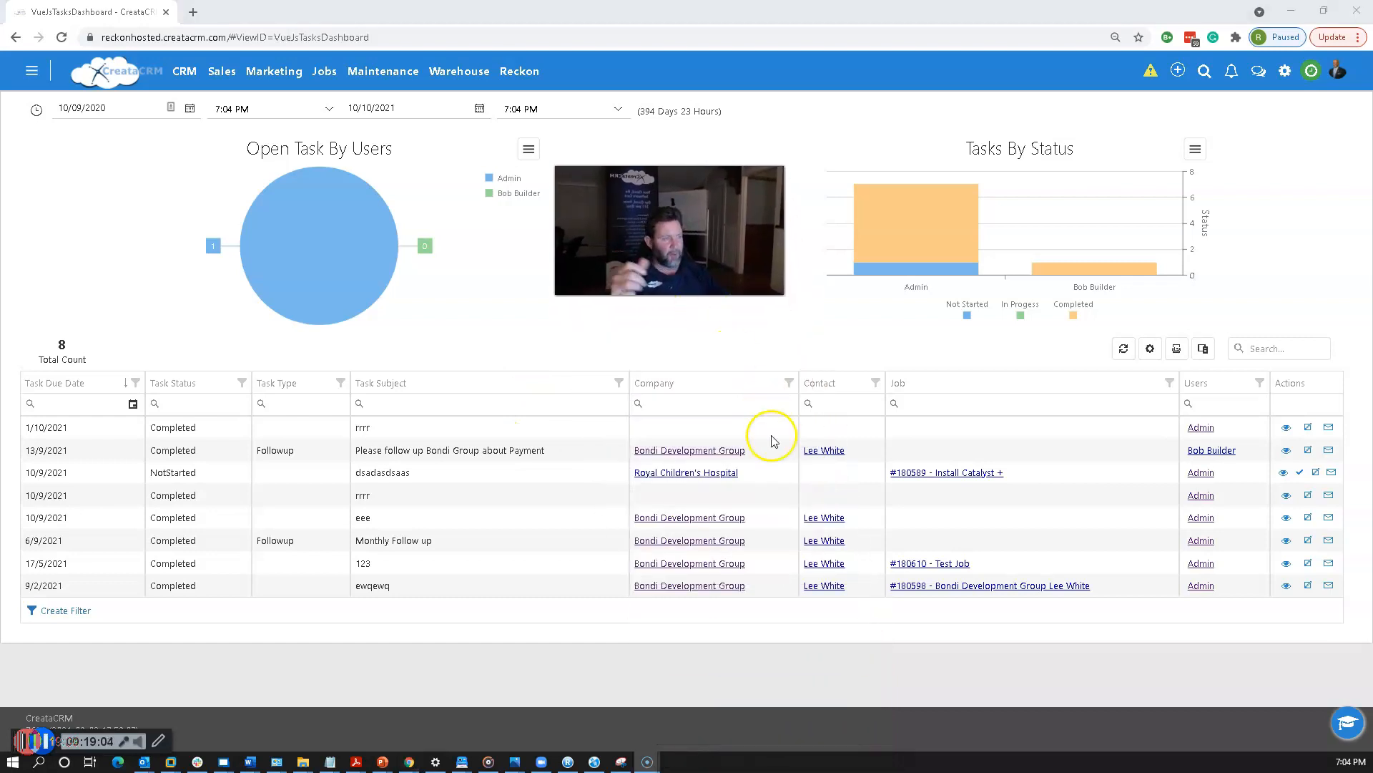